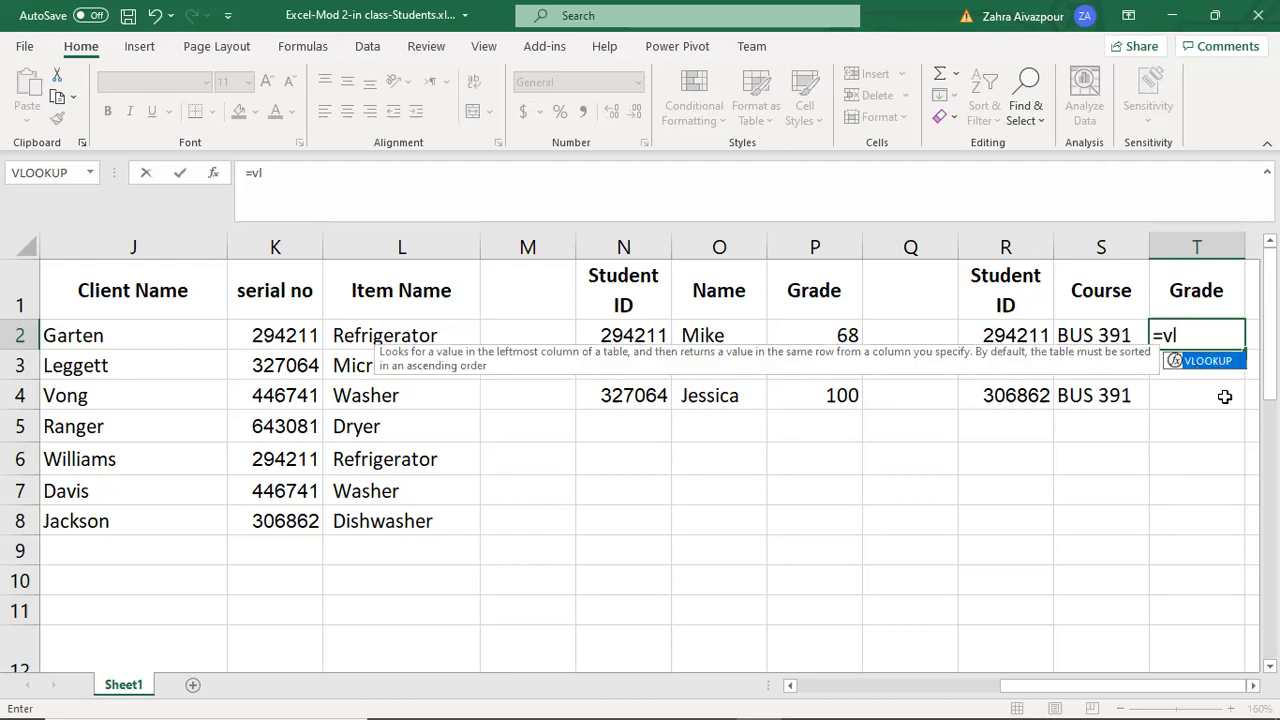
# Start a VLOOKUP formula in cell T2 with R2 as the lookup value and N2:P4 as the table array.
pyautogui.press('Tab')
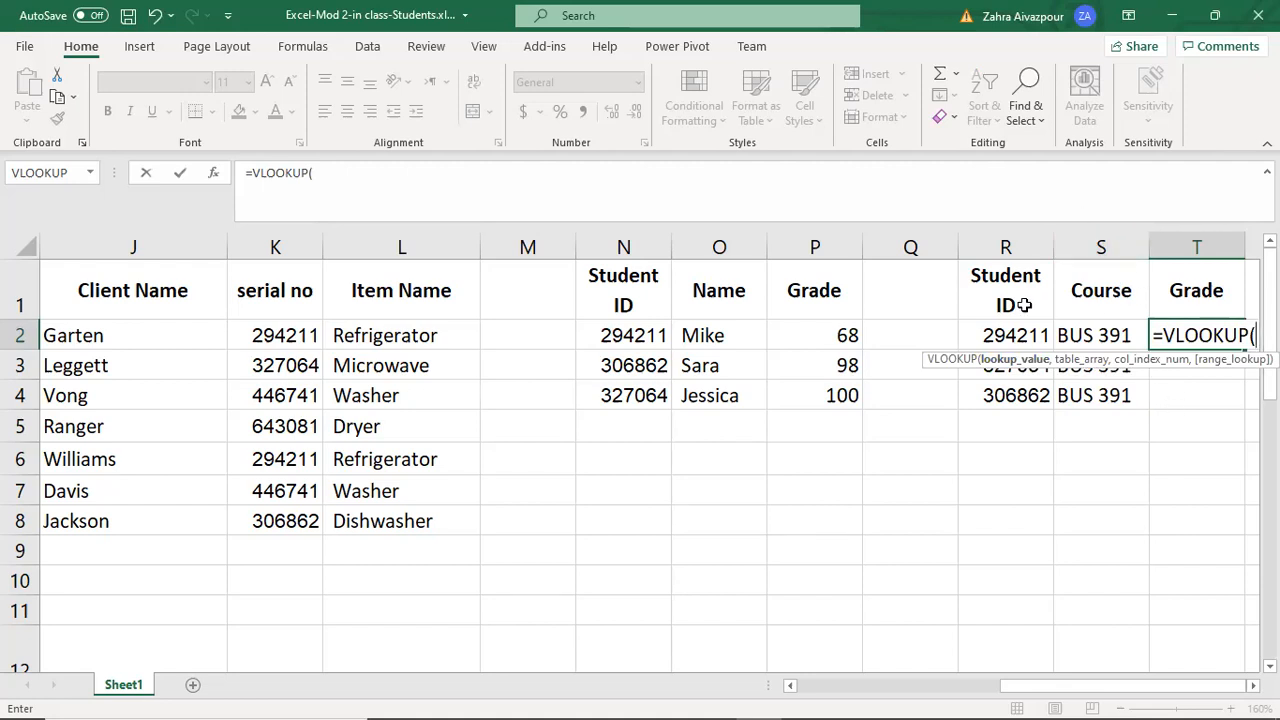
pyautogui.click(1022, 337)
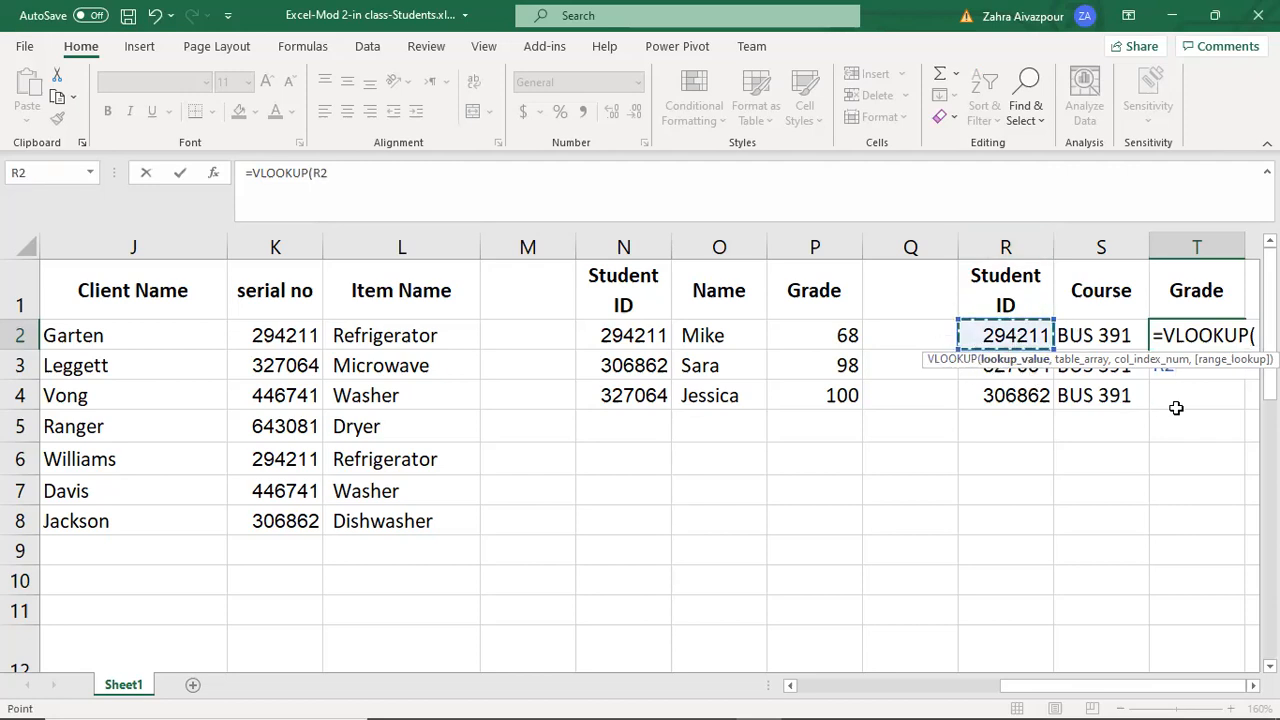
pyautogui.write(',')
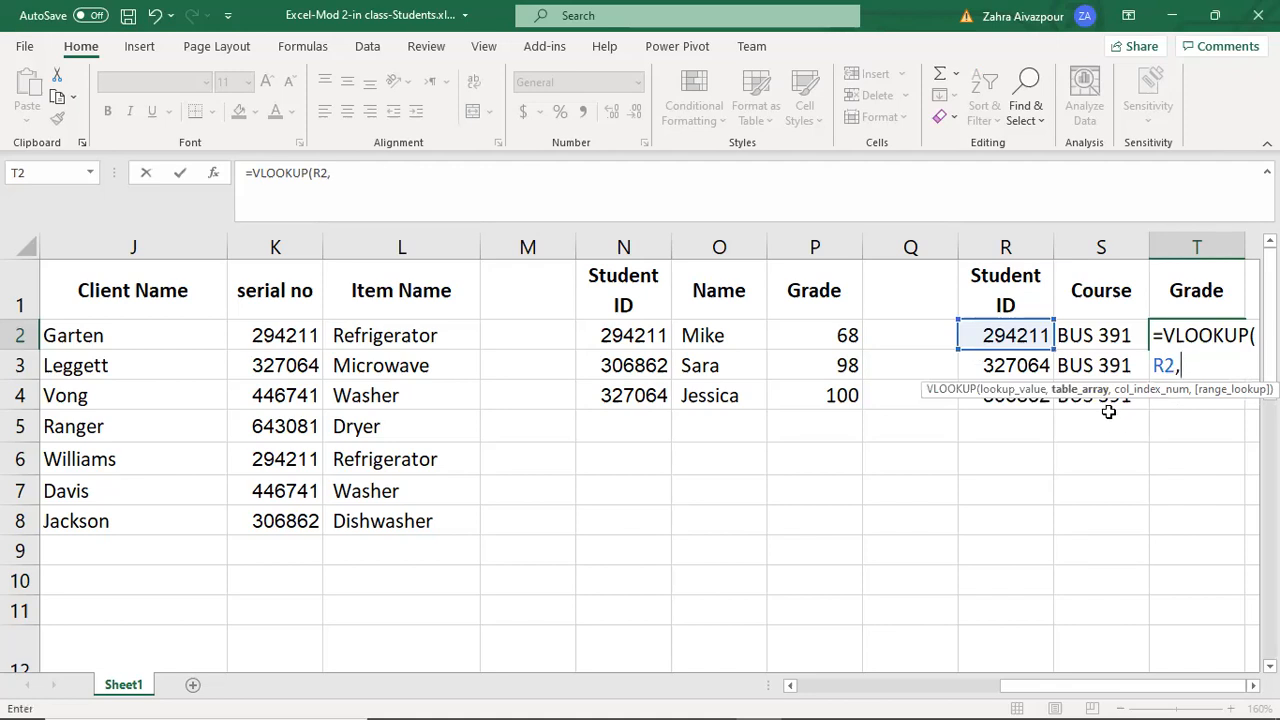
pyautogui.click(624, 333)
pyautogui.keyDown('shift'); pyautogui.click(820, 395); pyautogui.keyUp('shift')
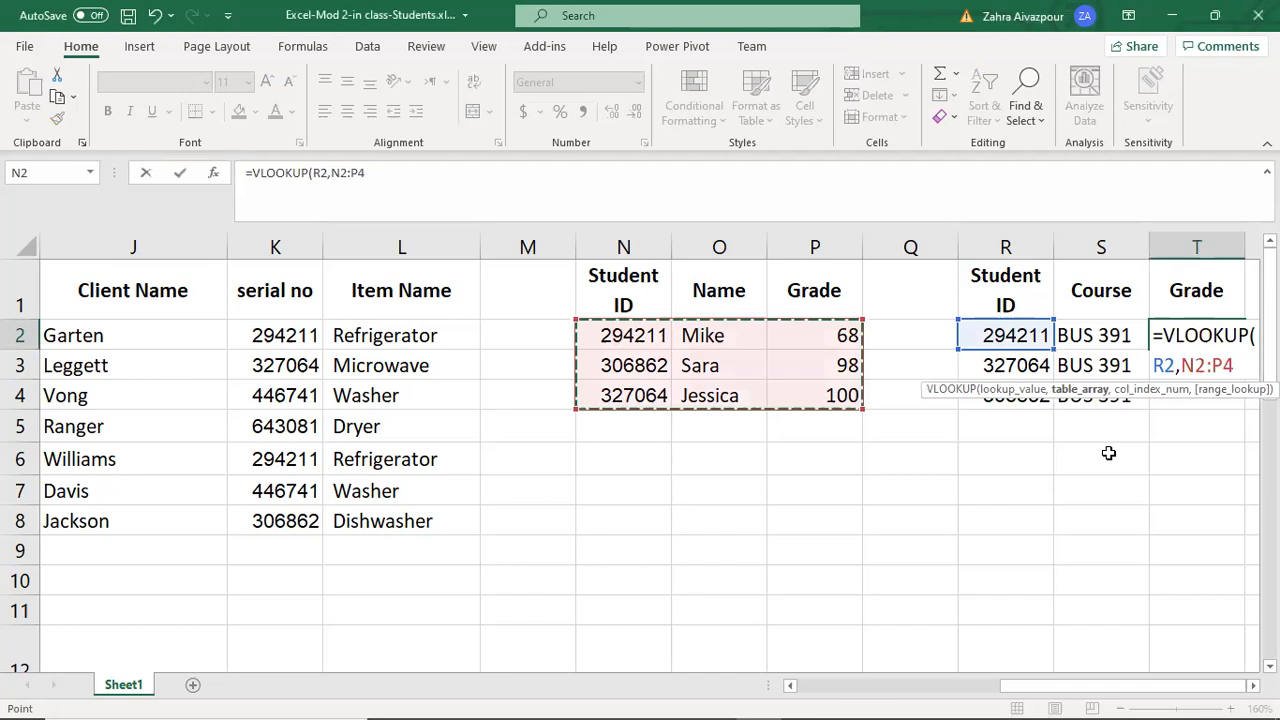
pyautogui.write(',')
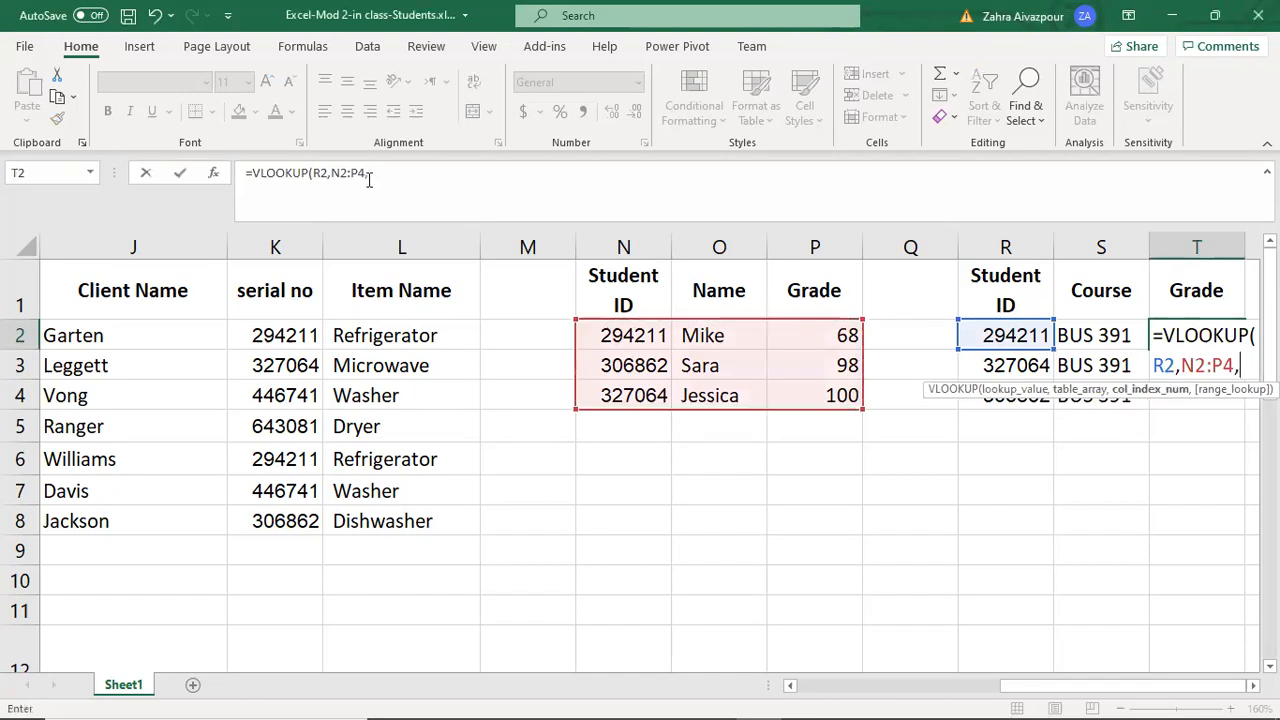
# Make the table array reference in the T2 formula absolute as $N$2:$P$4.
pyautogui.moveTo(366, 174); pyautogui.dragTo(339, 174)
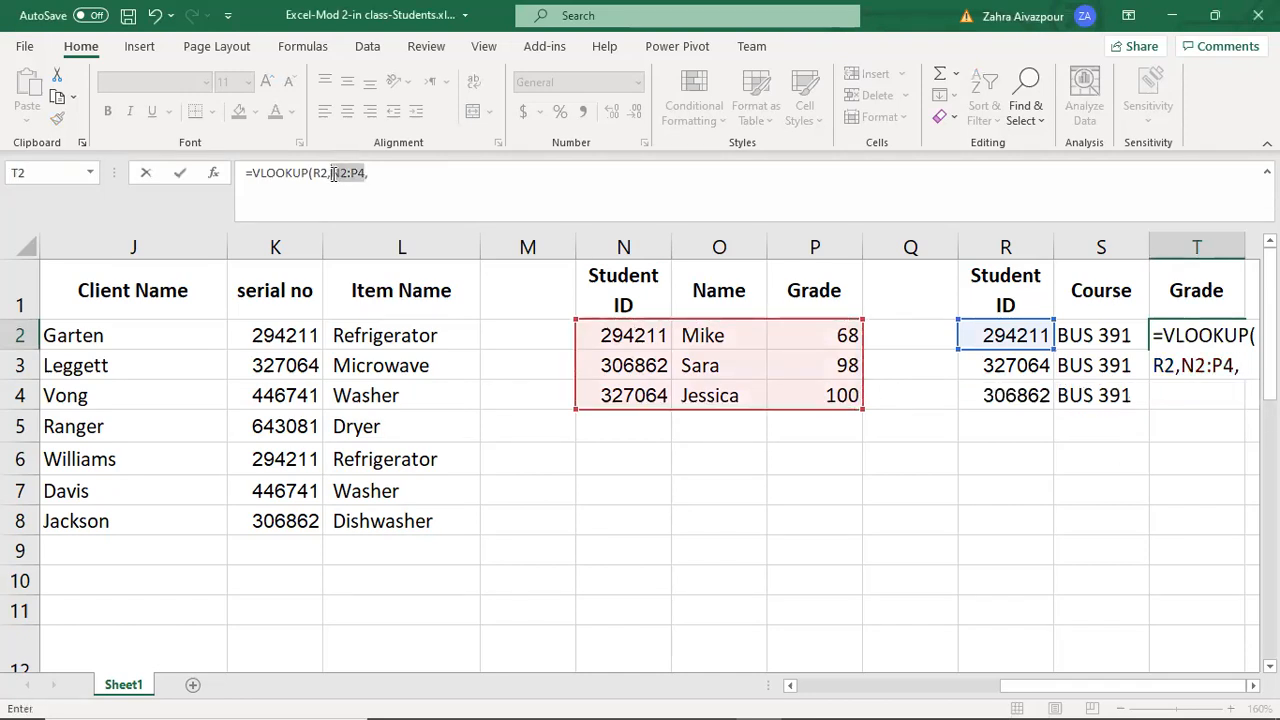
pyautogui.press('F4')
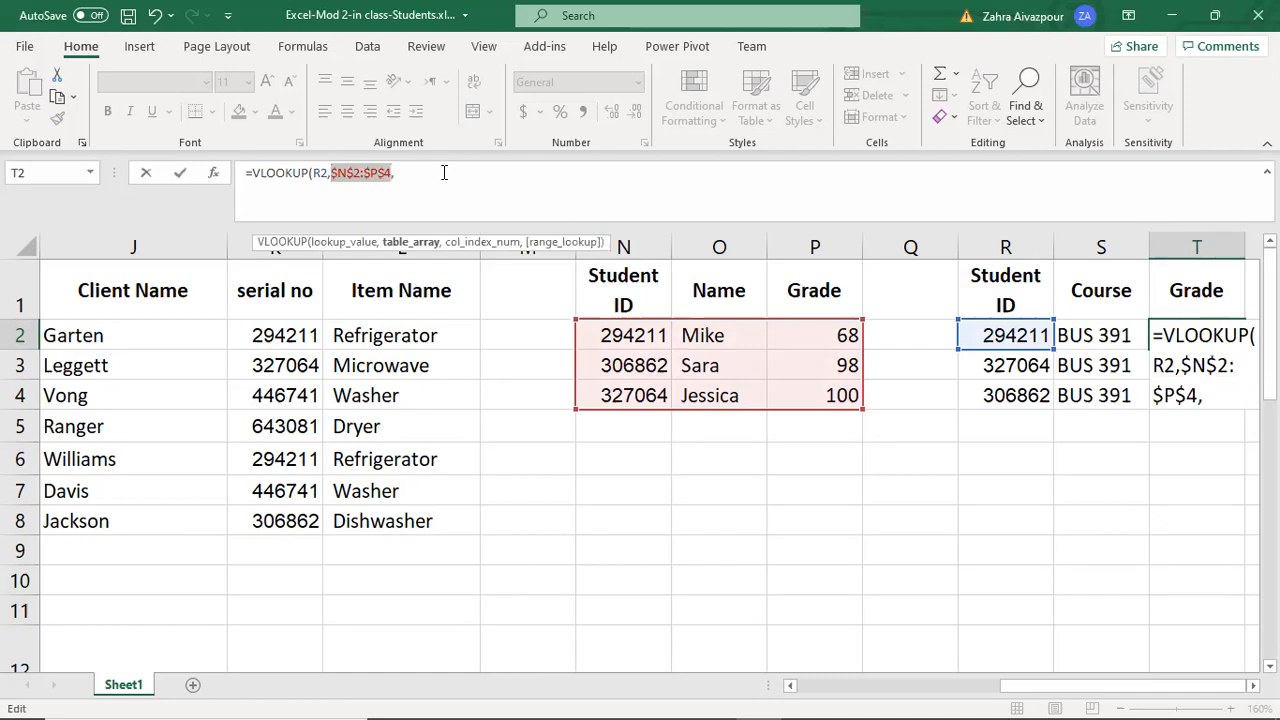
pyautogui.click(448, 174)
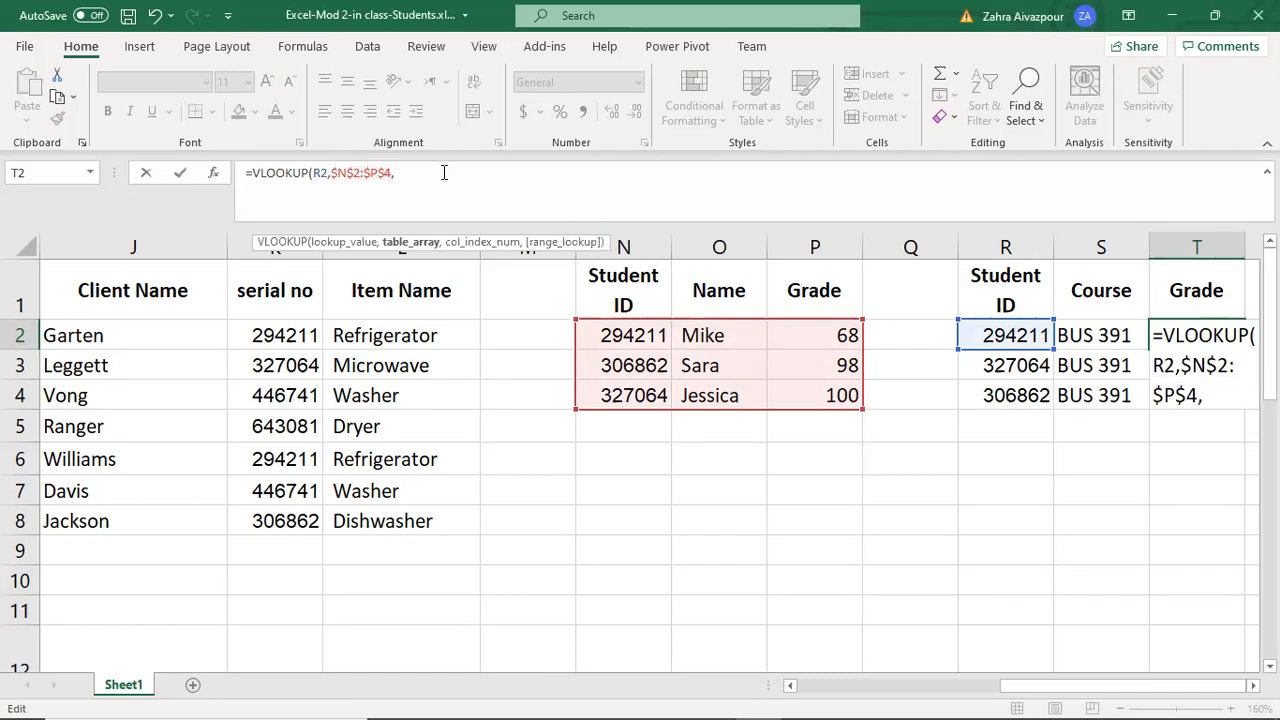
# Complete the VLOOKUP in T2 with column index 3 and FALSE for an exact match.
pyautogui.click(1212, 402)
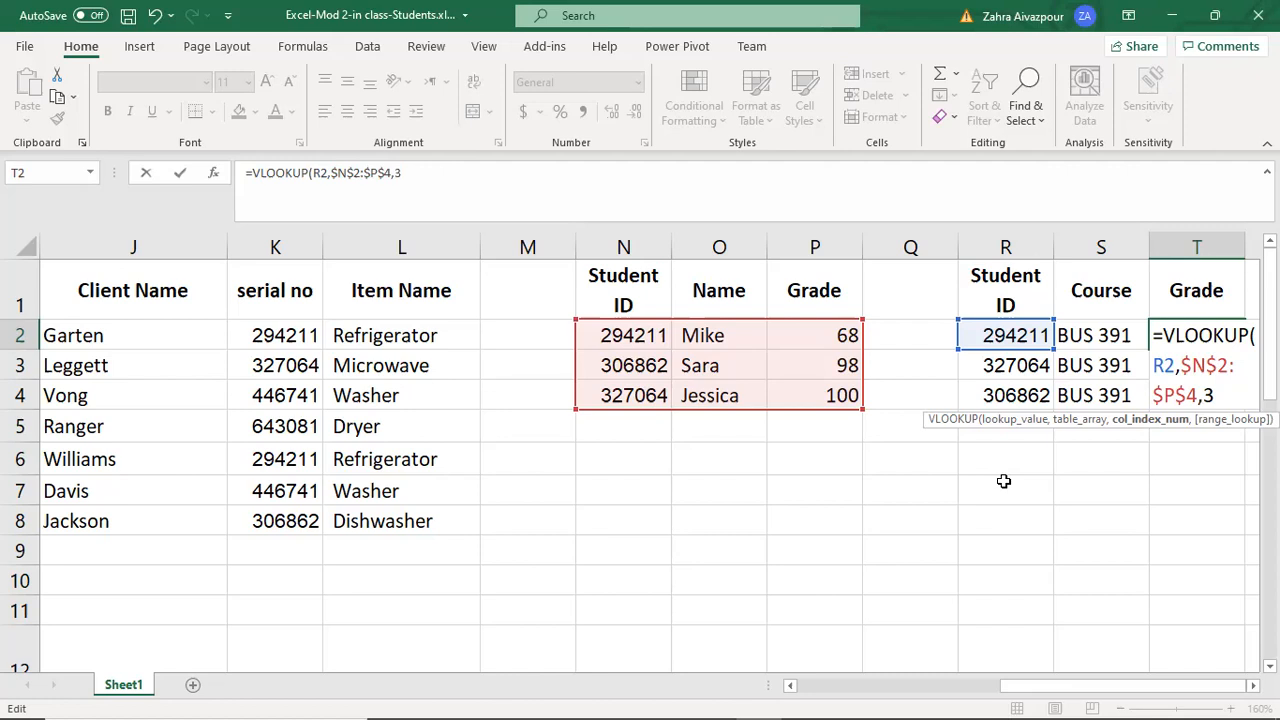
pyautogui.write(',false')
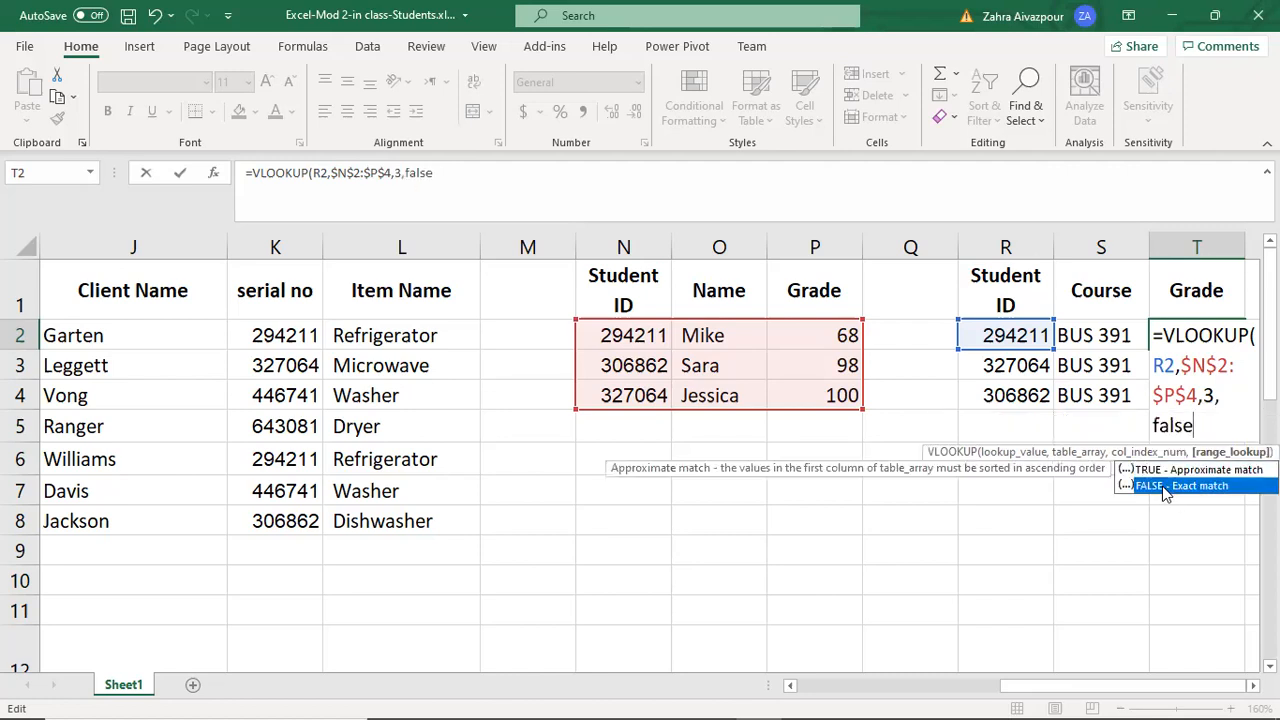
pyautogui.doubleClick(1160, 486)
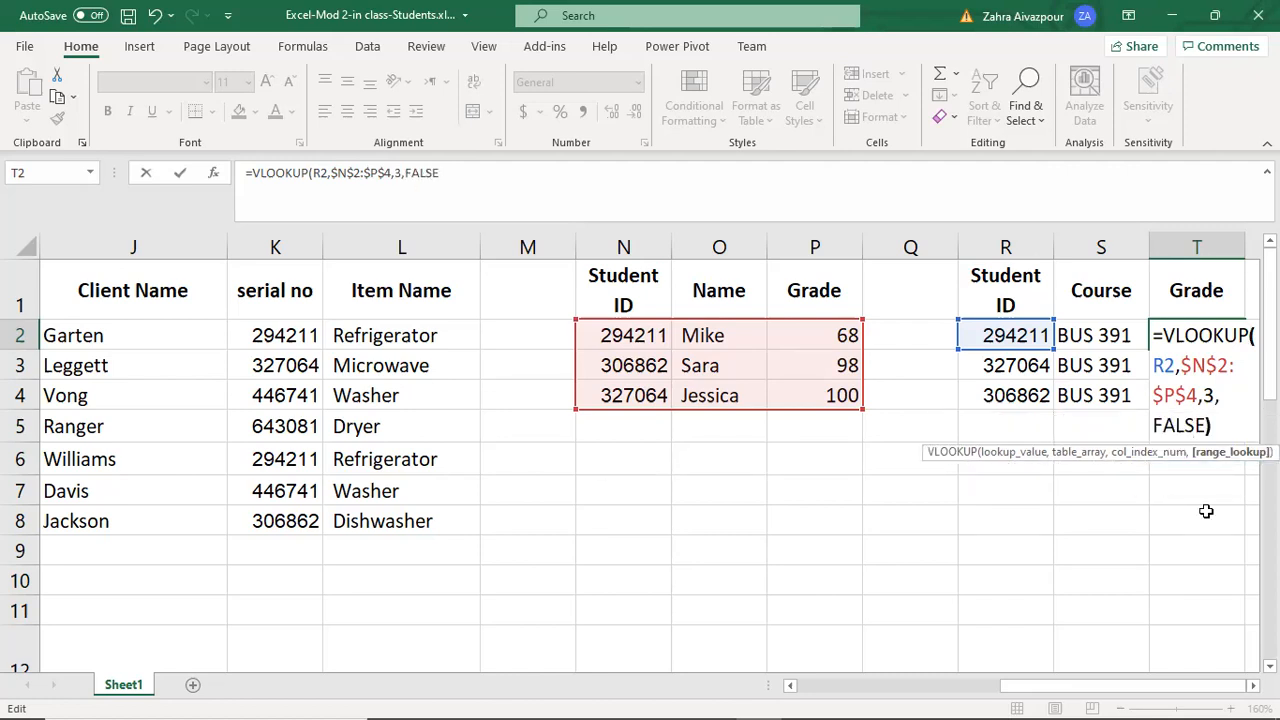
pyautogui.press('Return')
# Fill the grade formula from T2 down through T4 and check the student ID in R3.
pyautogui.click(1207, 338)
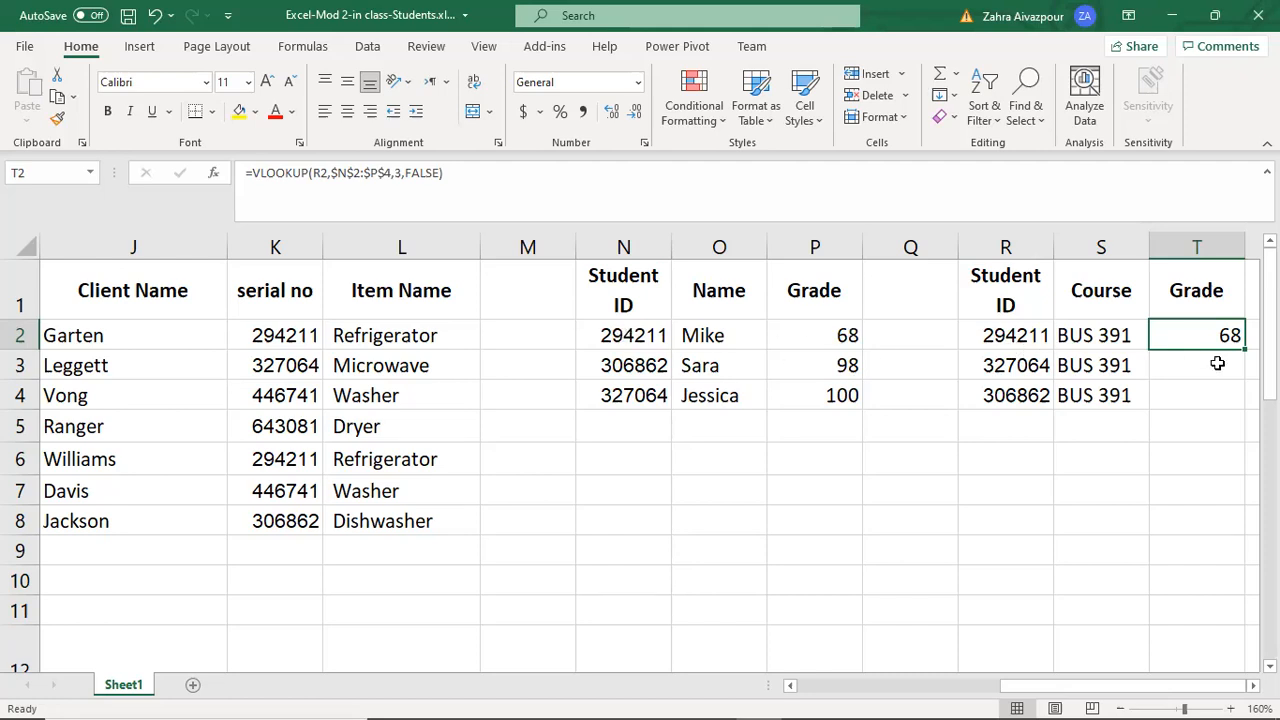
pyautogui.moveTo(1245, 351); pyautogui.dragTo(1240, 405)
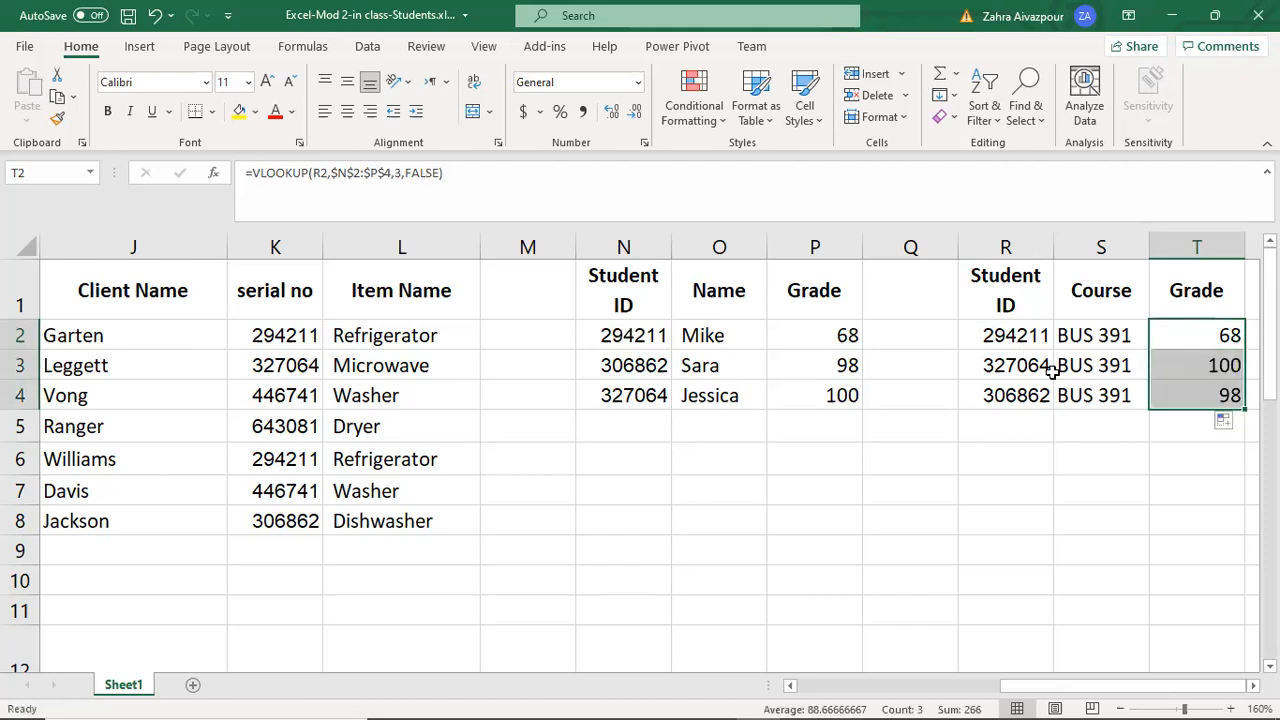
pyautogui.click(1012, 366)
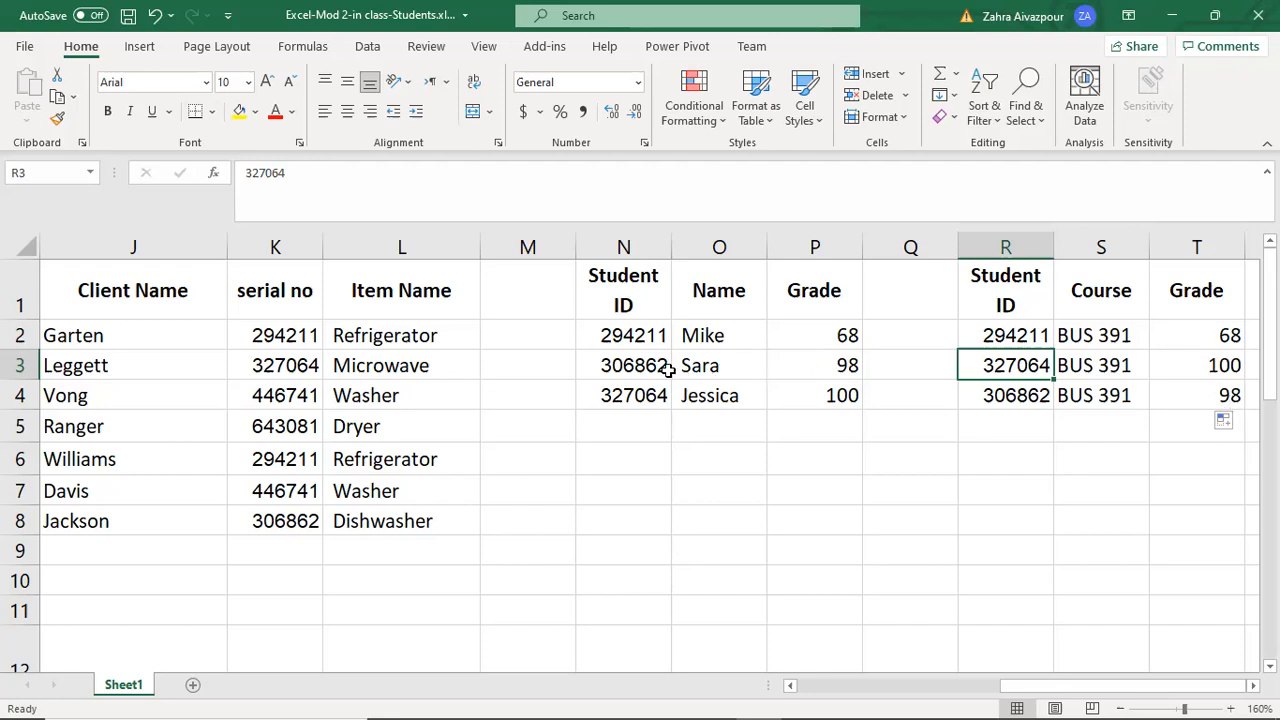
# Clear the grade formulas from cells T2:T4.
pyautogui.click(1161, 432)
pyautogui.moveTo(1187, 340); pyautogui.dragTo(1211, 385)
pyautogui.press('Delete')
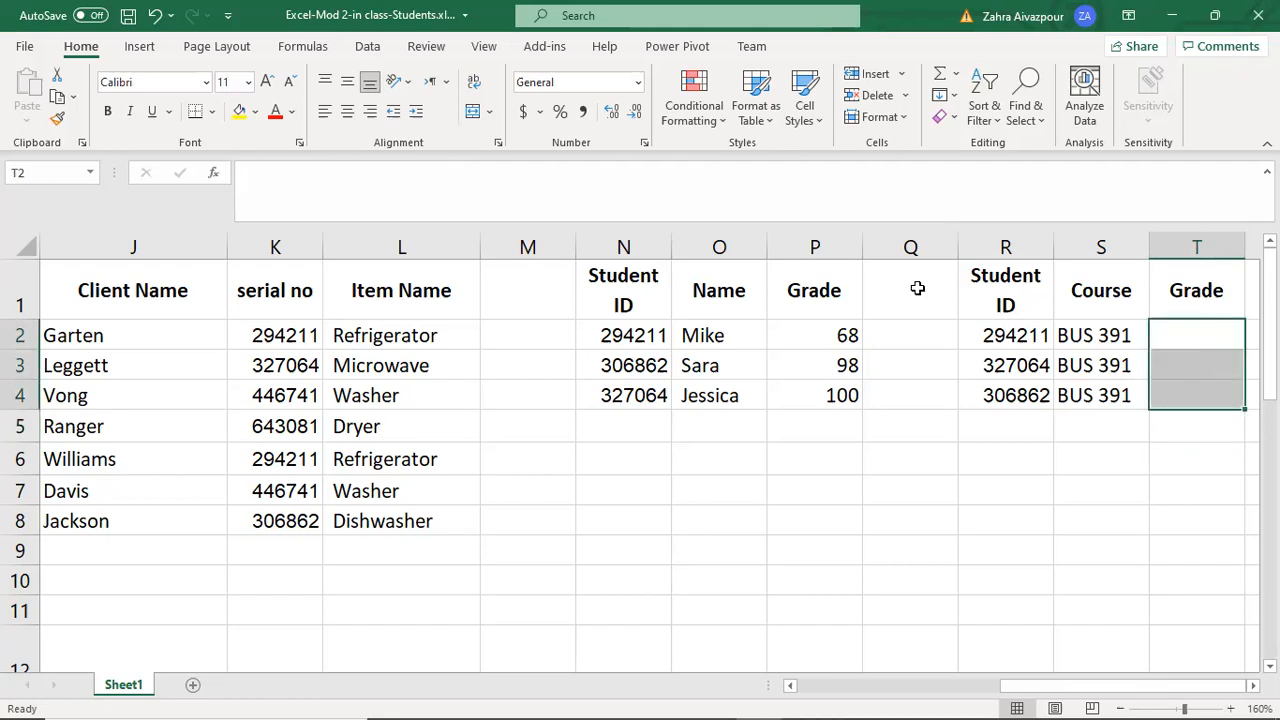
# Insert the VLOOKUP function into cell T2 from the function library's lookup and reference functions.
pyautogui.click(303, 46)
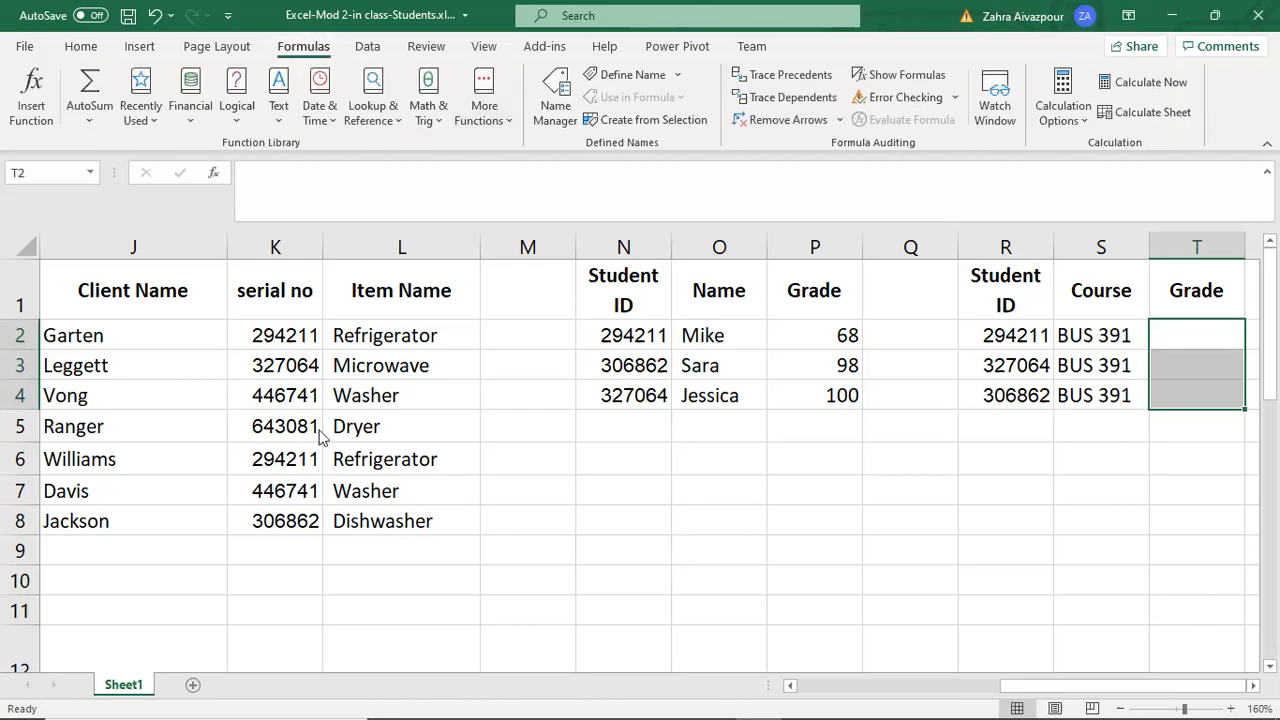
pyautogui.click(284, 42)
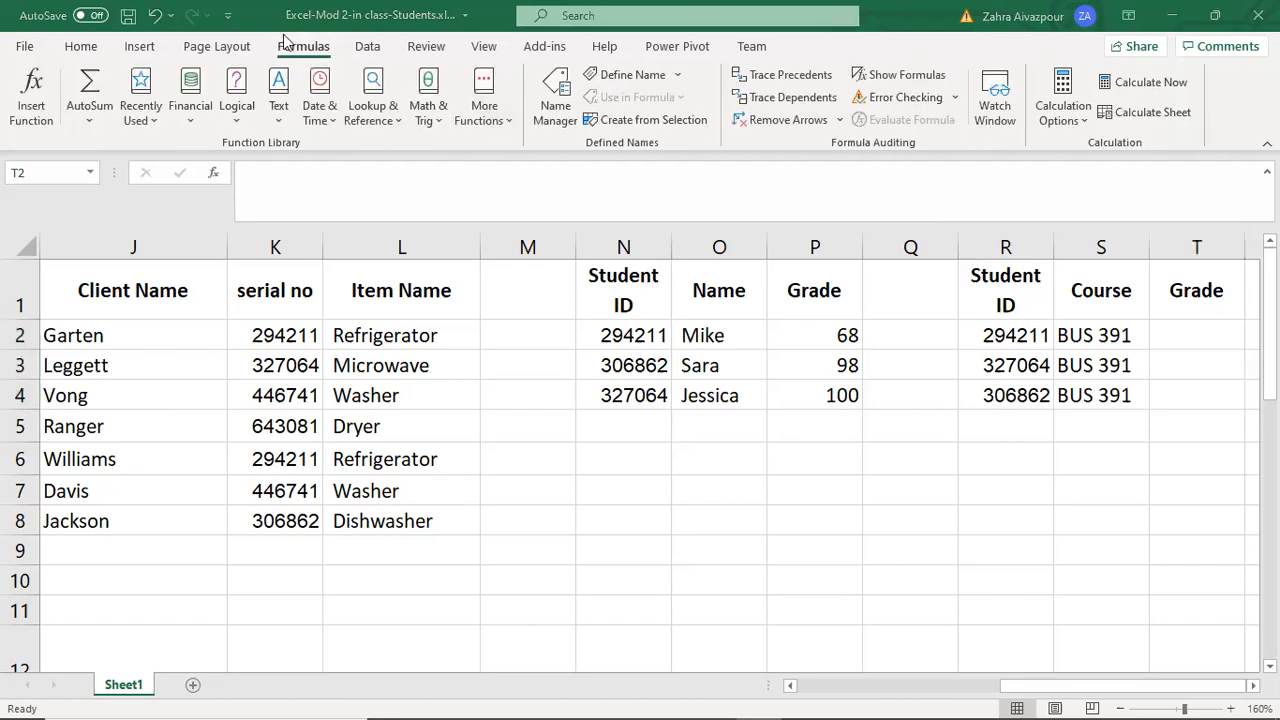
pyautogui.click(1205, 336)
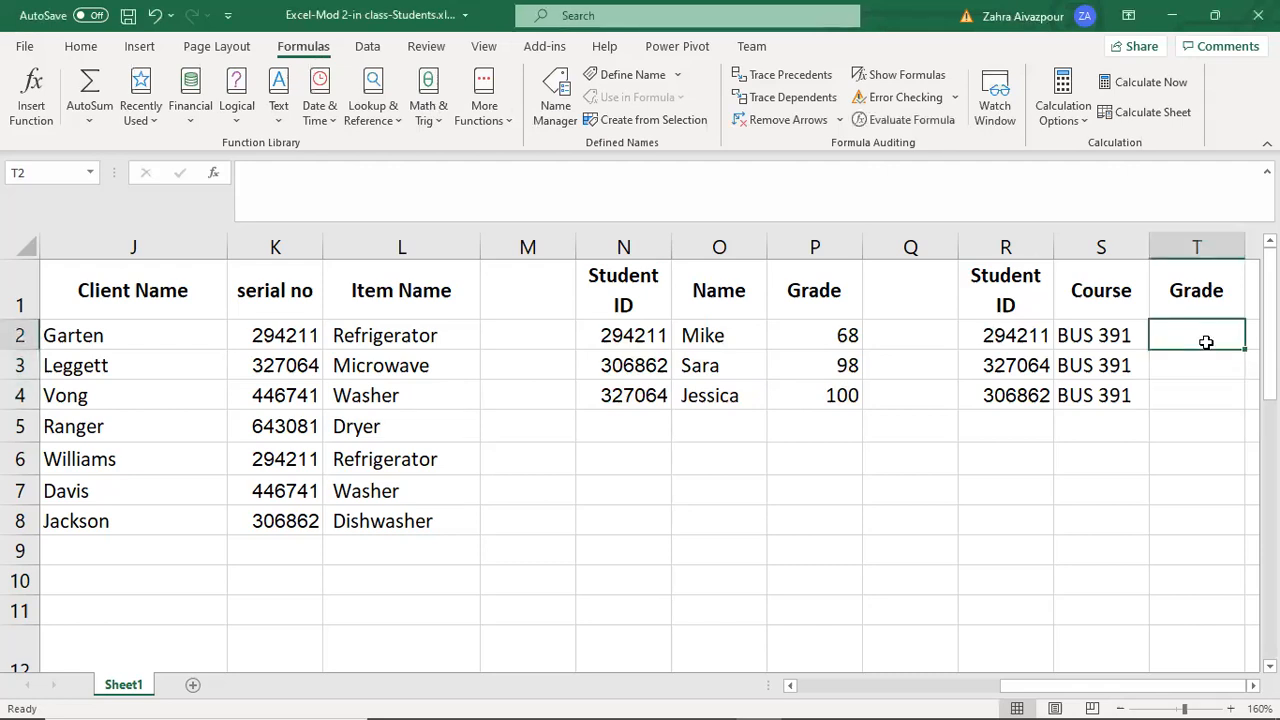
pyautogui.click(398, 120)
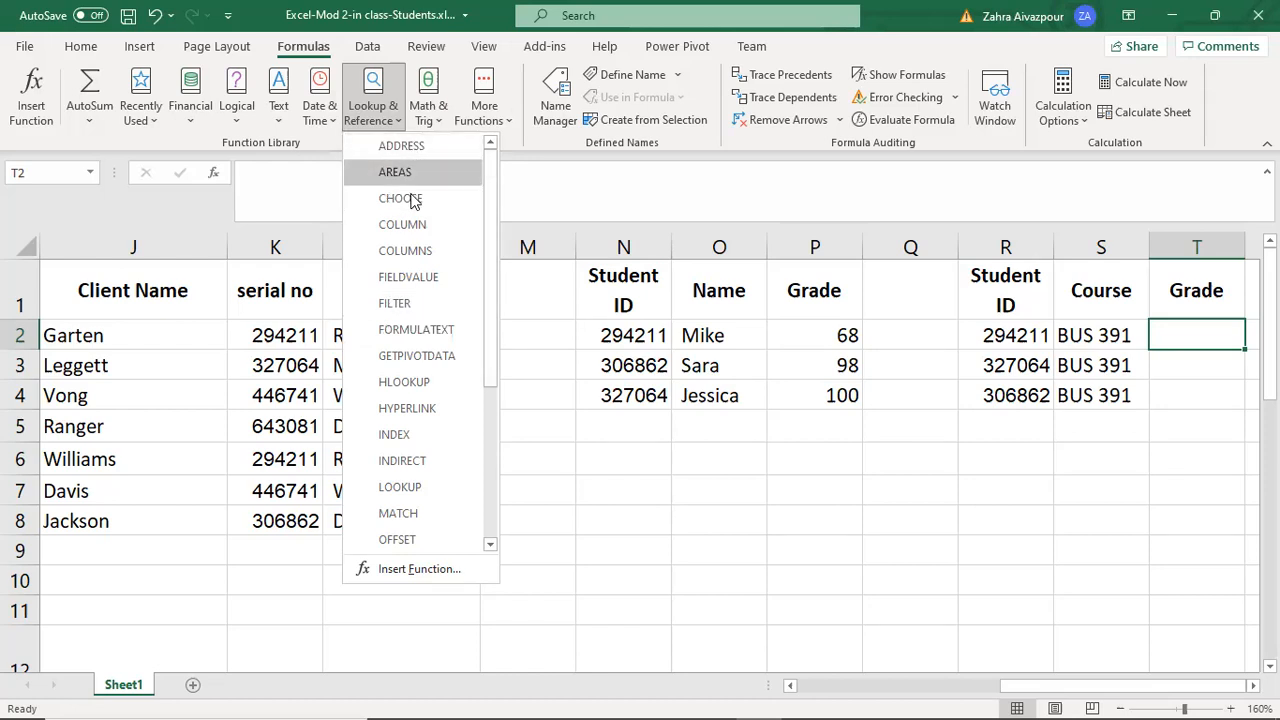
pyautogui.moveTo(495, 165); pyautogui.dragTo(491, 324)
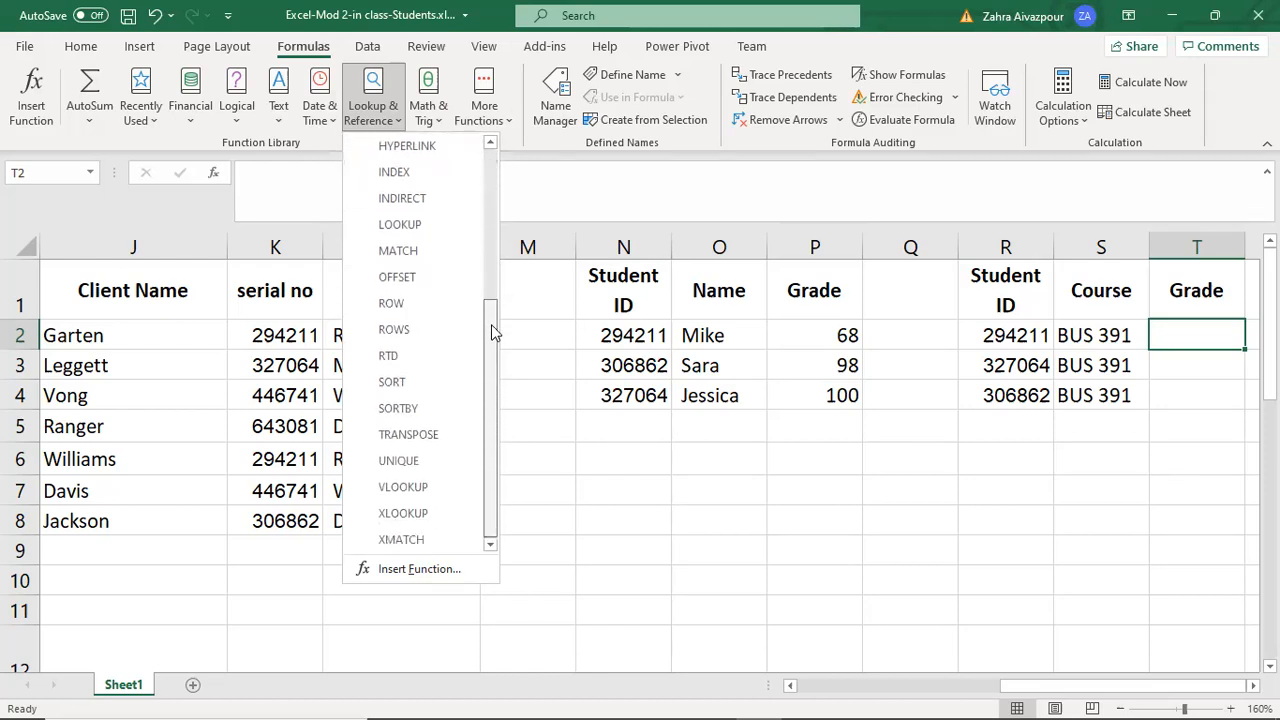
pyautogui.click(390, 493)
# Set the VLOOKUP lookup value to R2 and its table array to the absolute range $N$2:$P$4.
pyautogui.moveTo(836, 366); pyautogui.dragTo(618, 189)
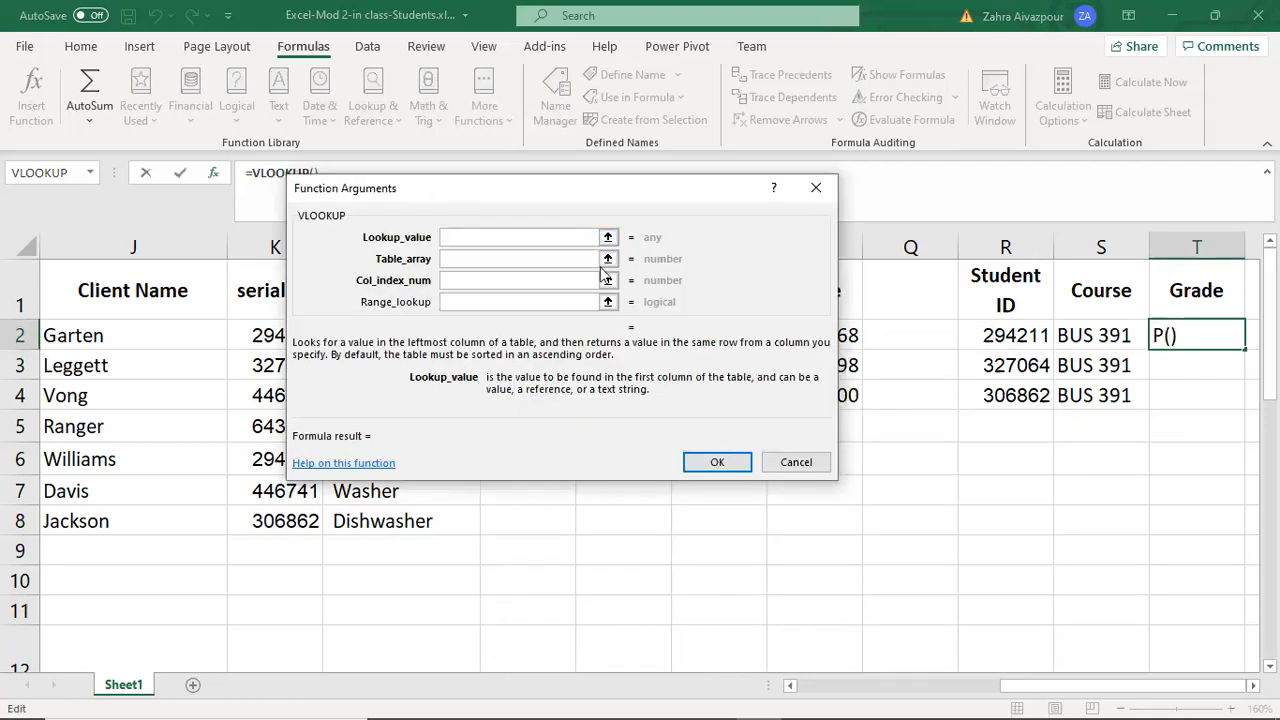
pyautogui.moveTo(512, 188); pyautogui.dragTo(520, 253)
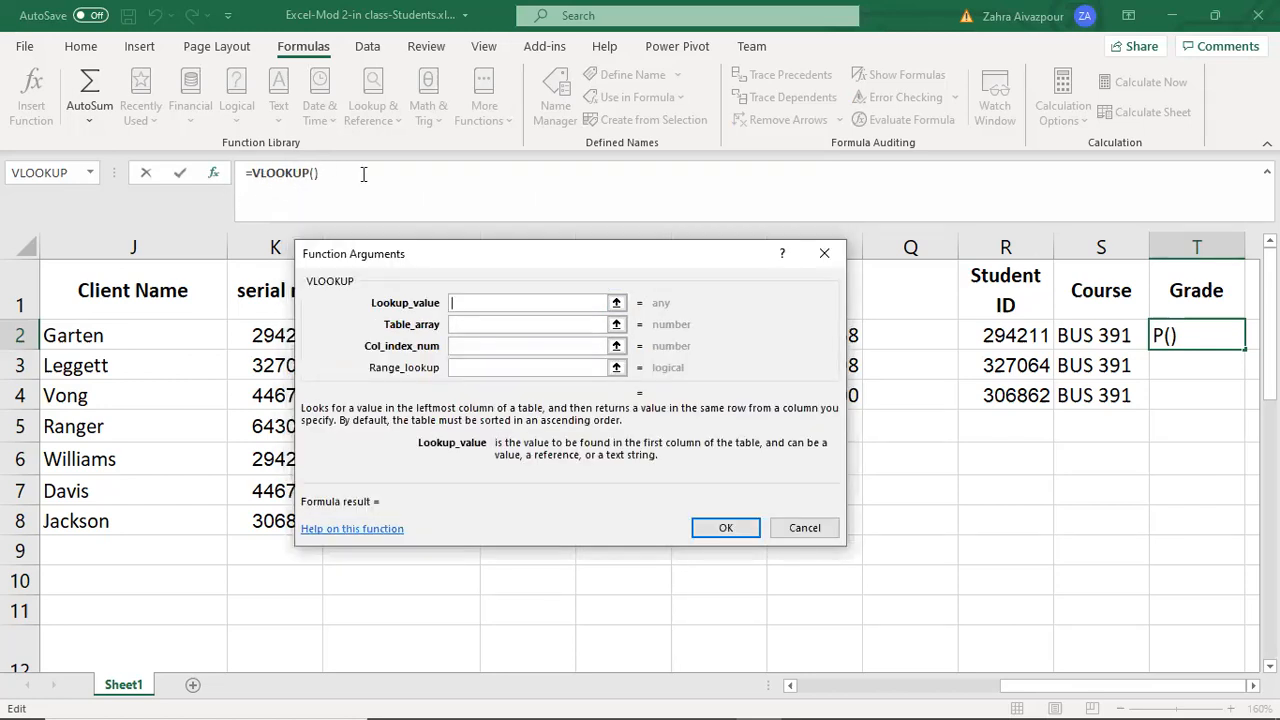
pyautogui.moveTo(656, 262); pyautogui.dragTo(628, 226)
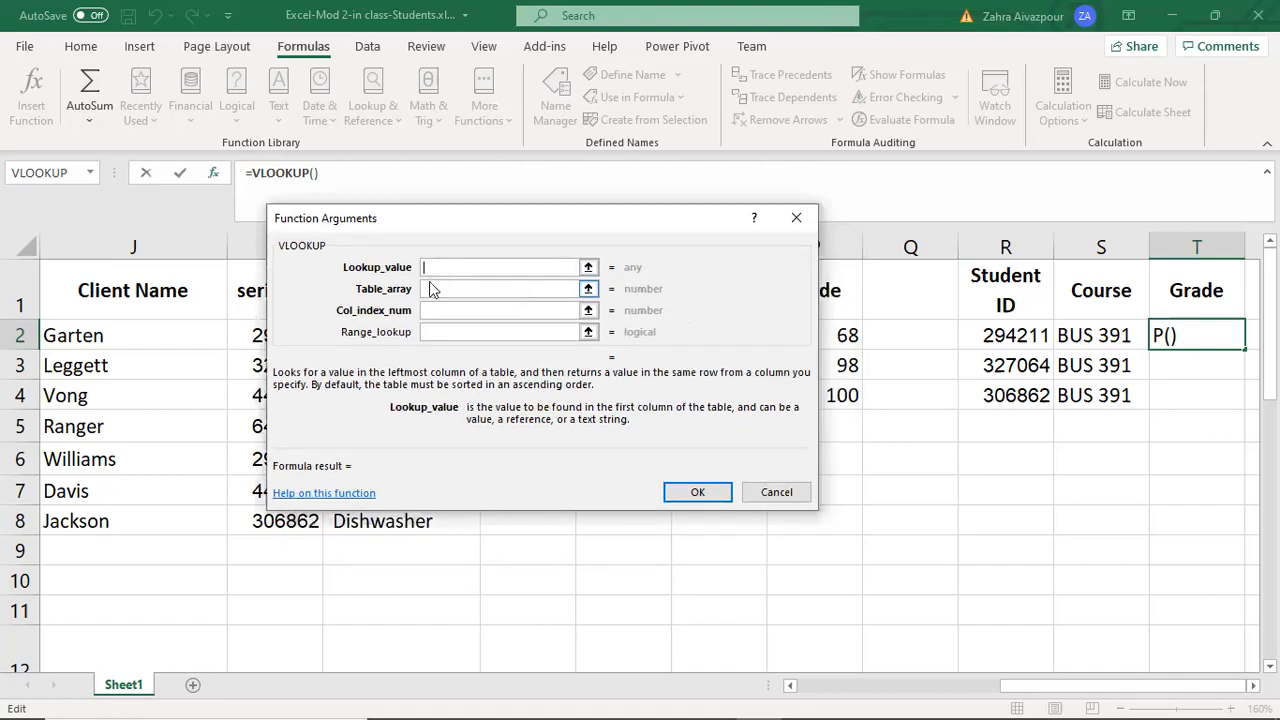
pyautogui.click(1012, 338)
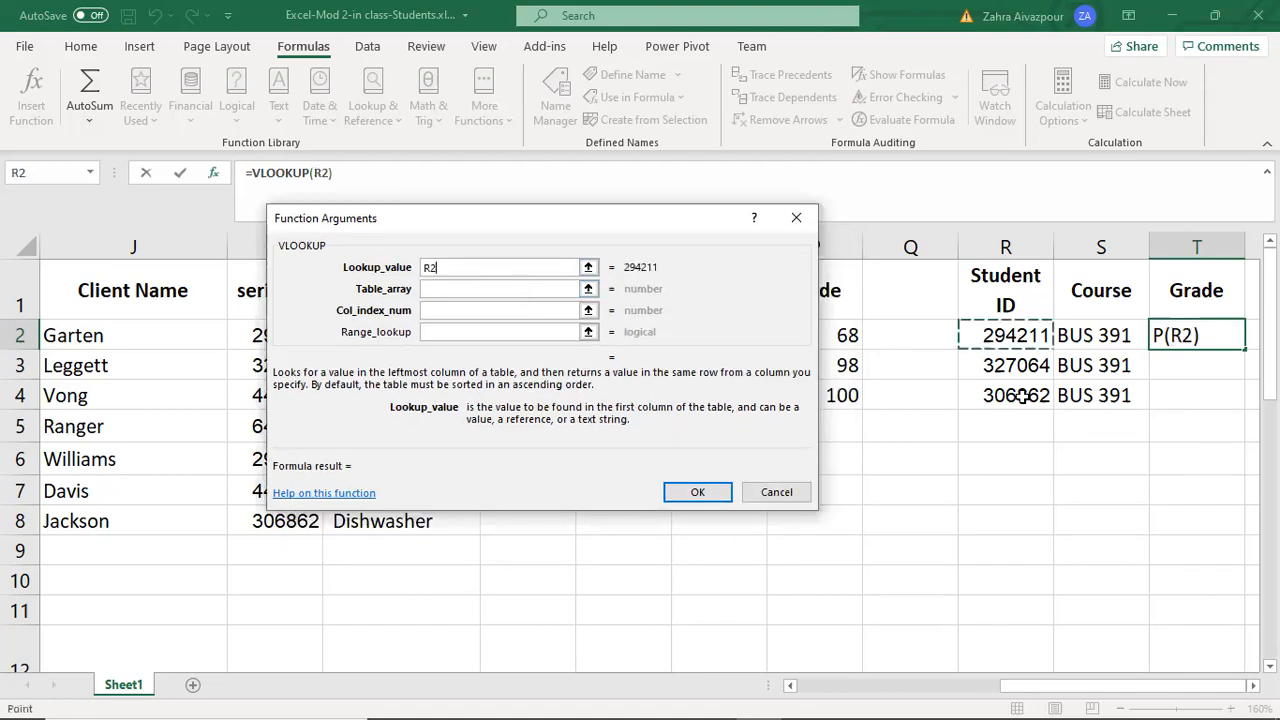
pyautogui.click(490, 288)
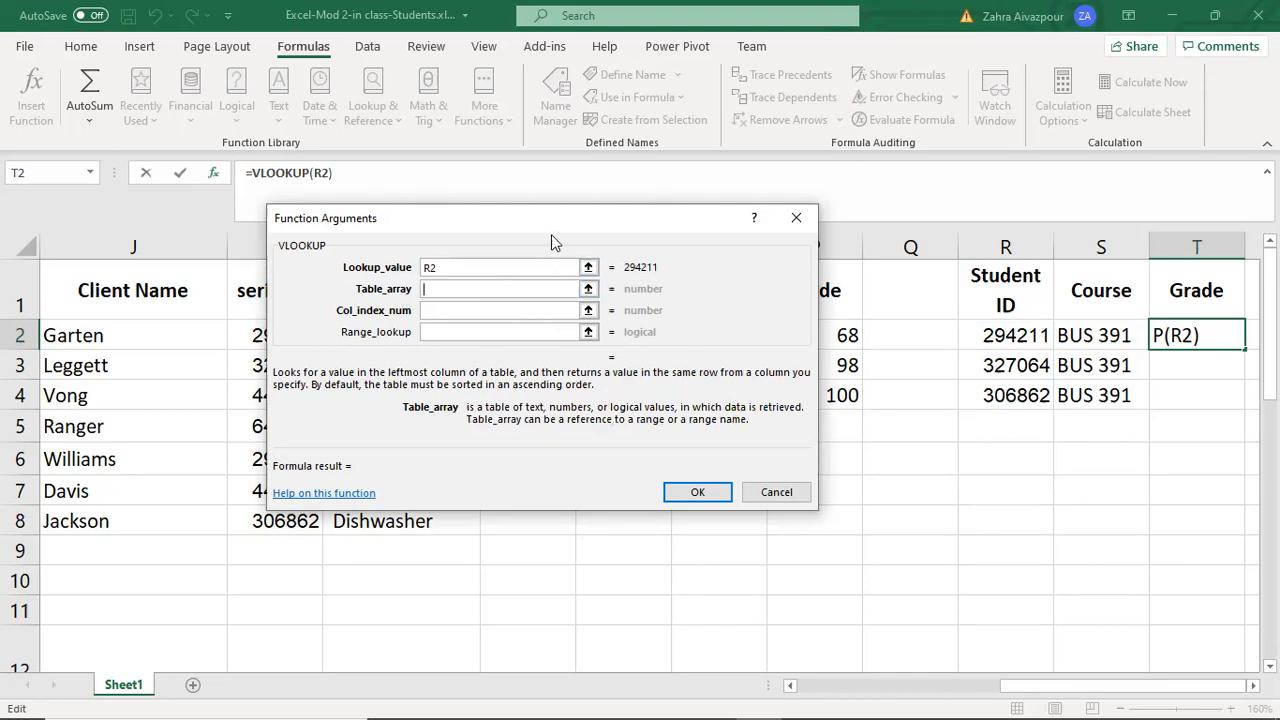
pyautogui.click(621, 336)
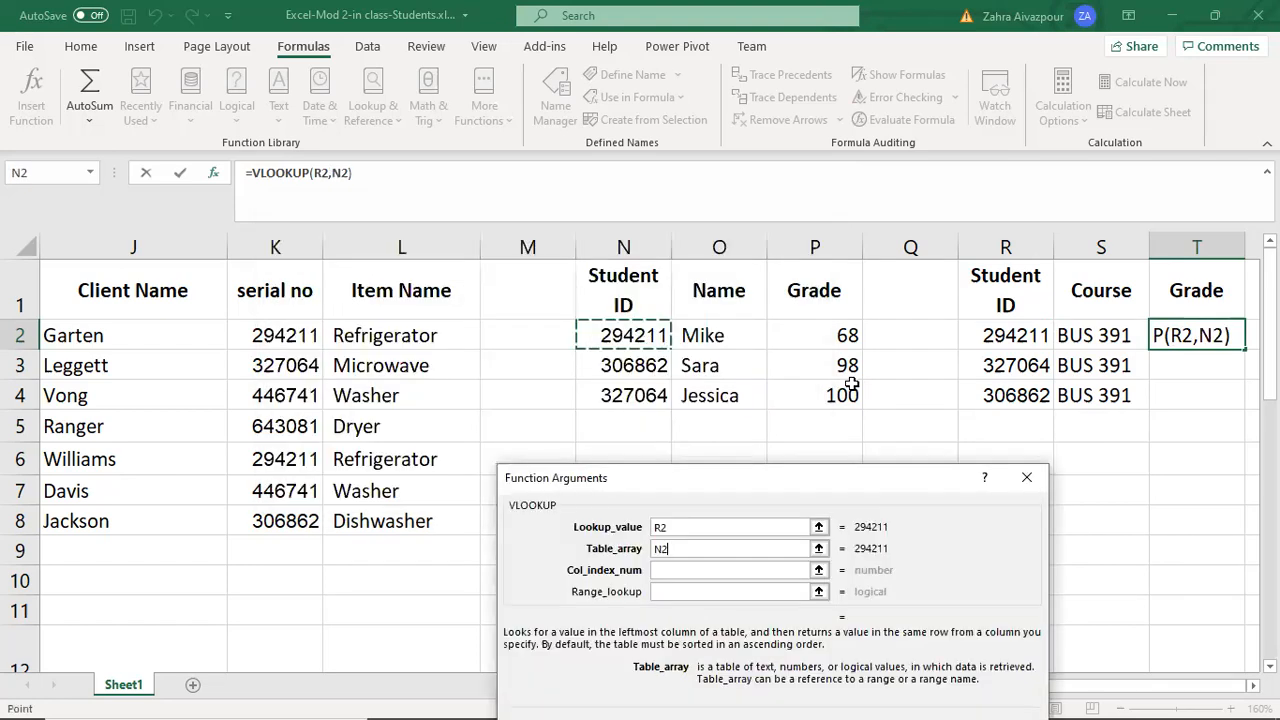
pyautogui.hotkey('ctrl', 'shift', 'Right')
pyautogui.hotkey('ctrl', 'shift', 'Down')
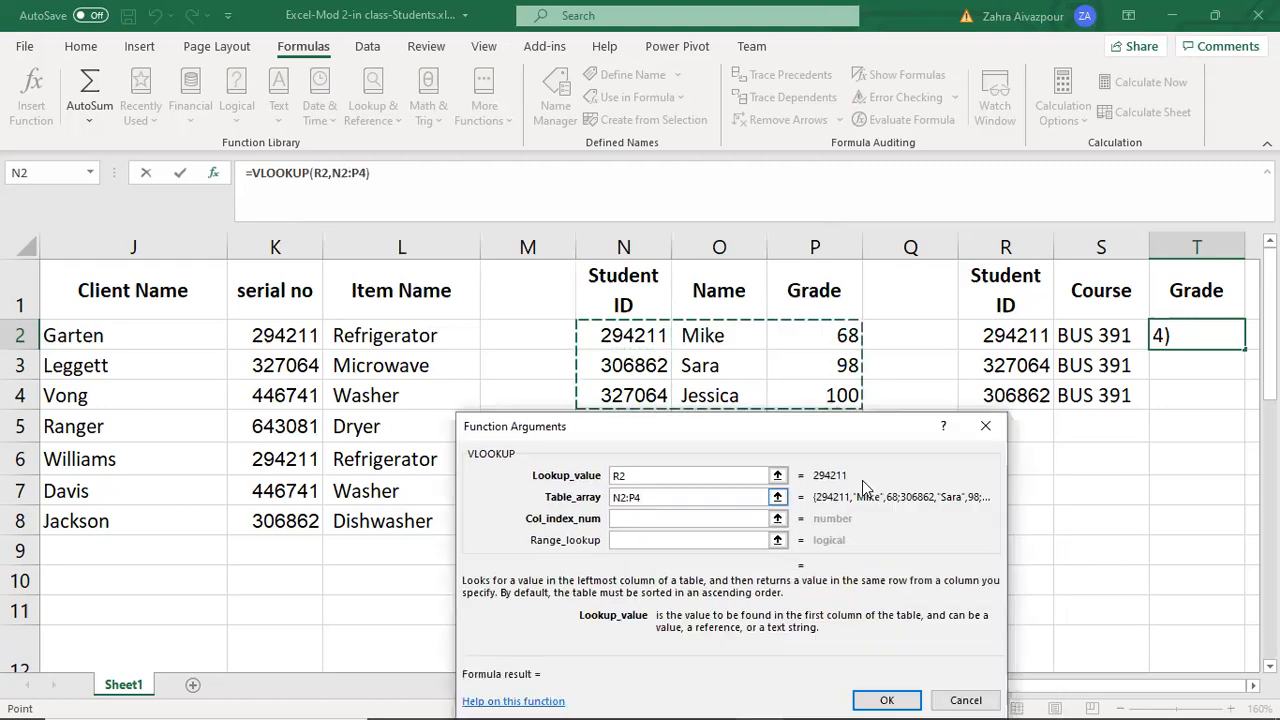
pyautogui.press('F4')
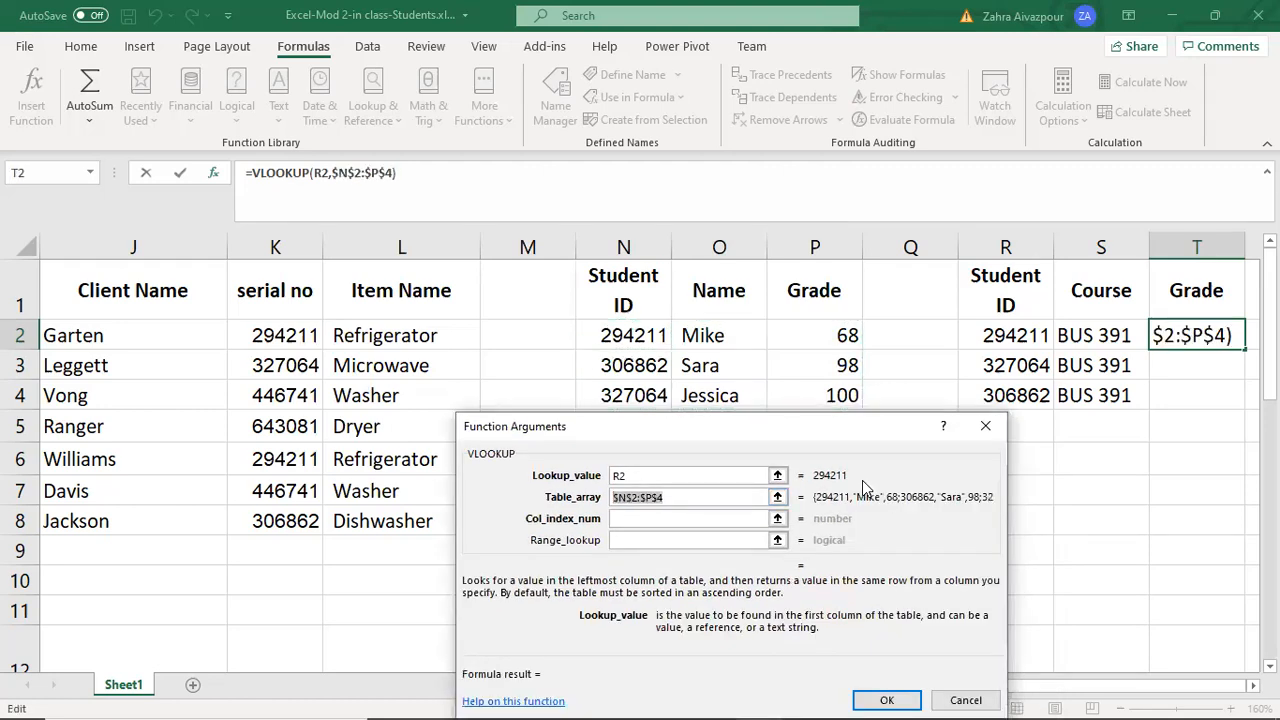
# Set the VLOOKUP column index to 3 and range lookup to False, and enter the function in T2.
pyautogui.click(691, 521)
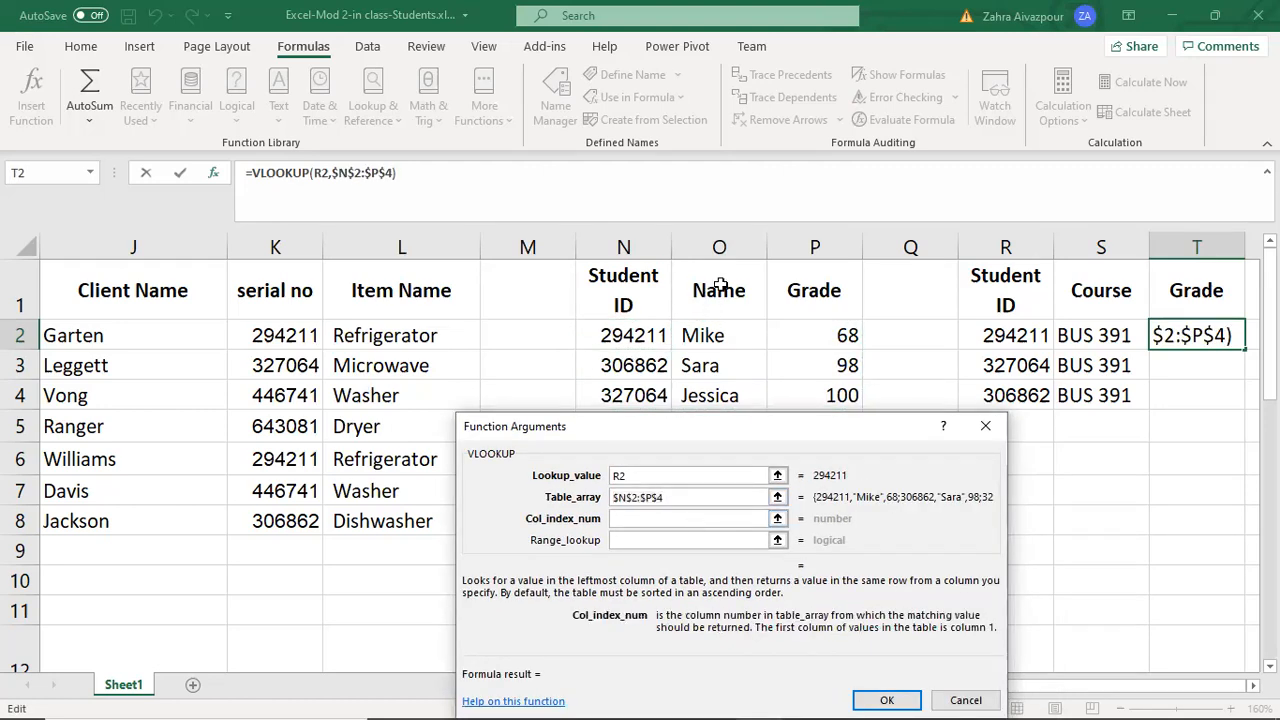
pyautogui.write('3')
pyautogui.click(678, 540)
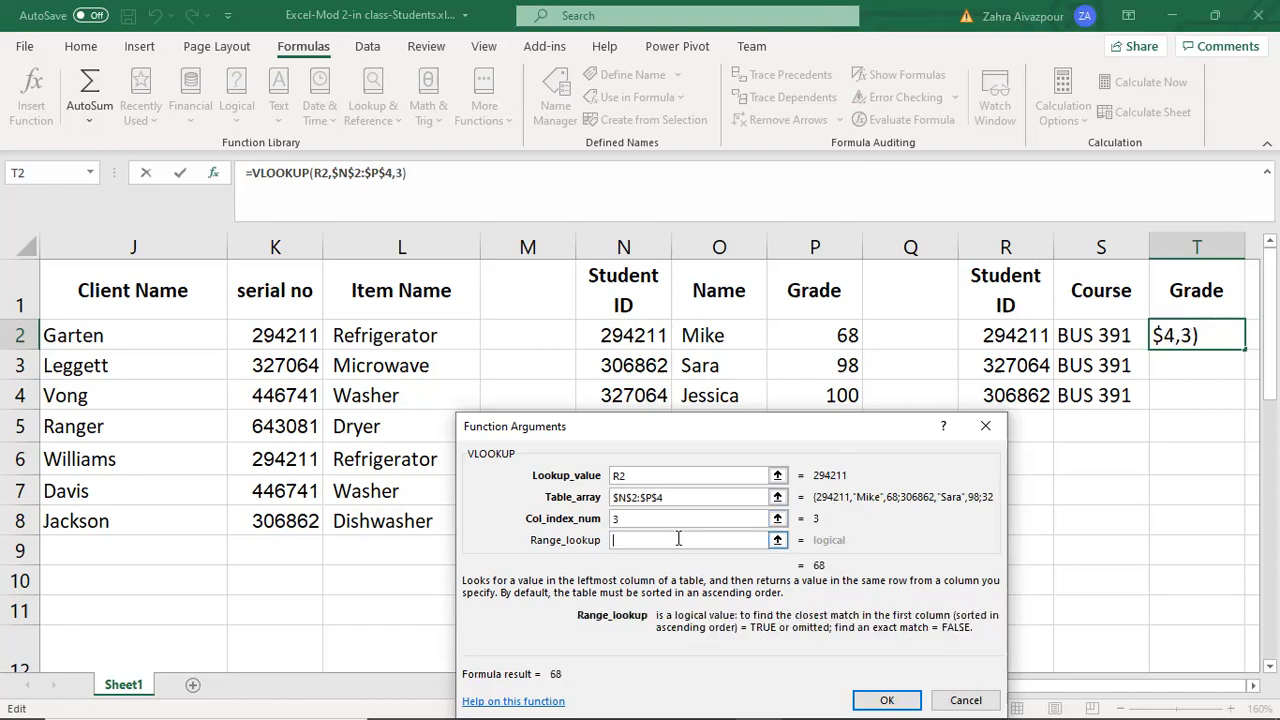
pyautogui.write('False')
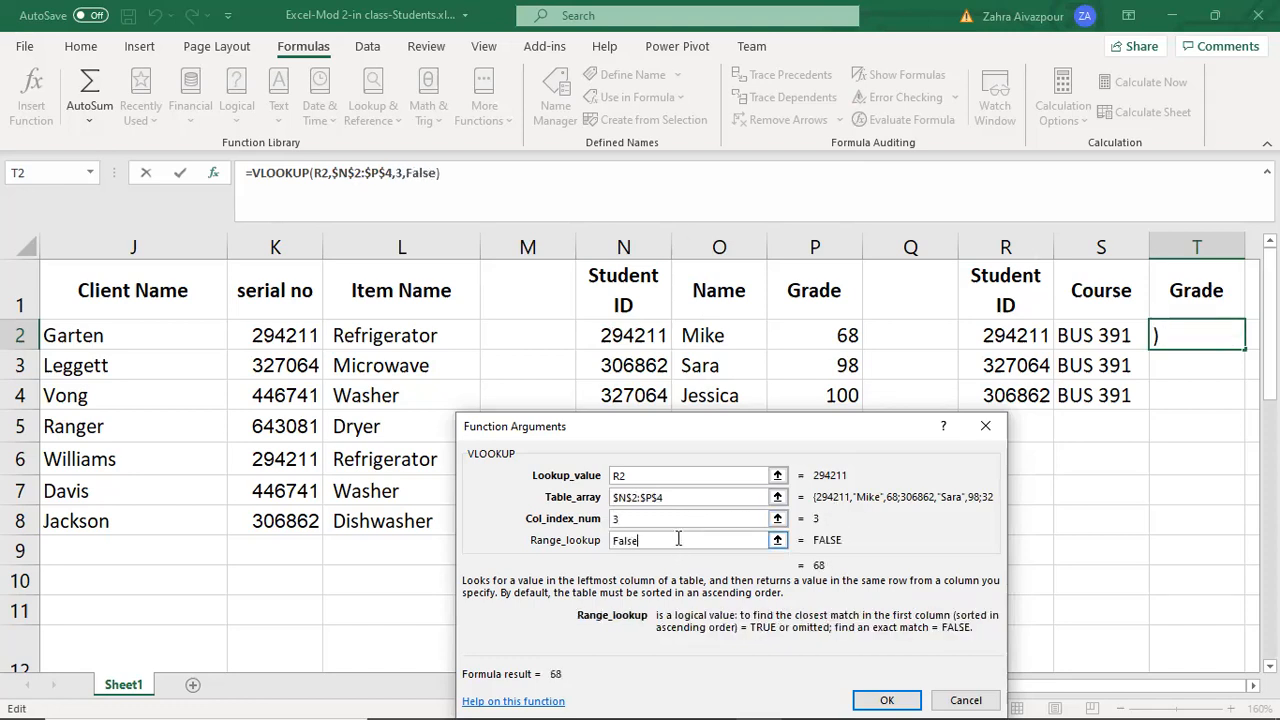
pyautogui.click(886, 700)
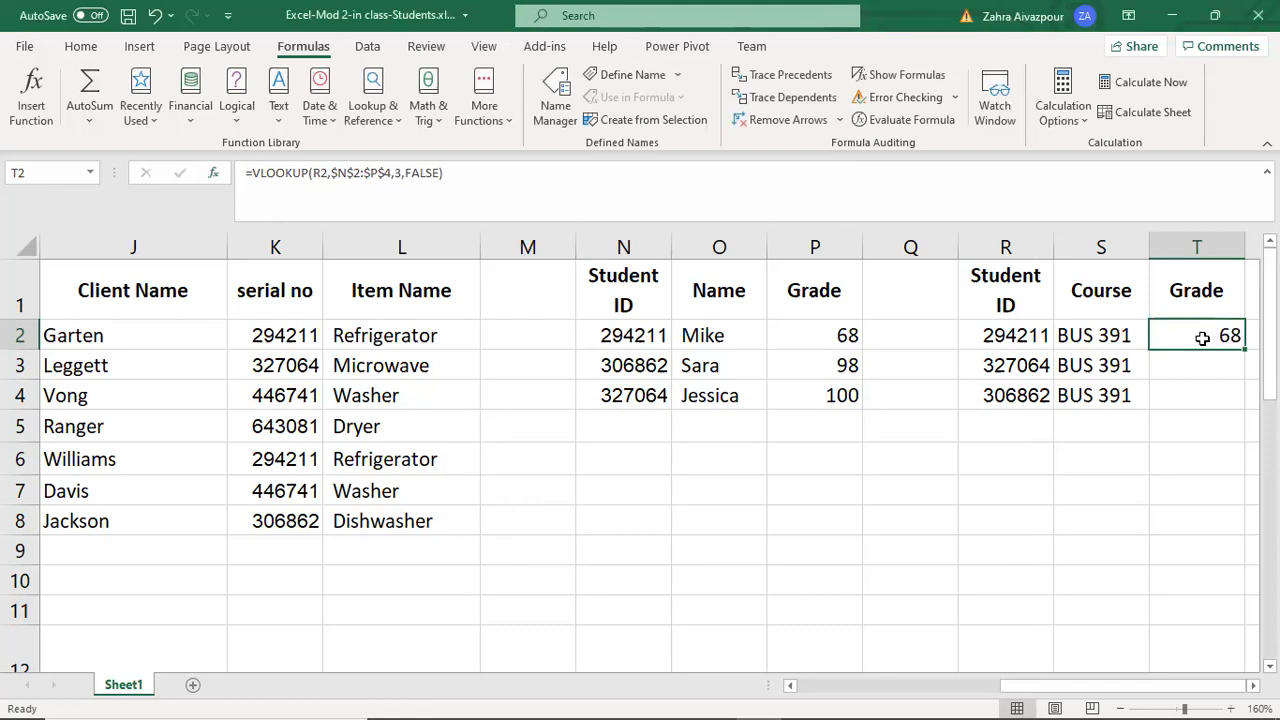
# Fill the VLOOKUP formula from T2 down through T4 for the remaining students.
pyautogui.moveTo(1245, 351); pyautogui.dragTo(1238, 405)
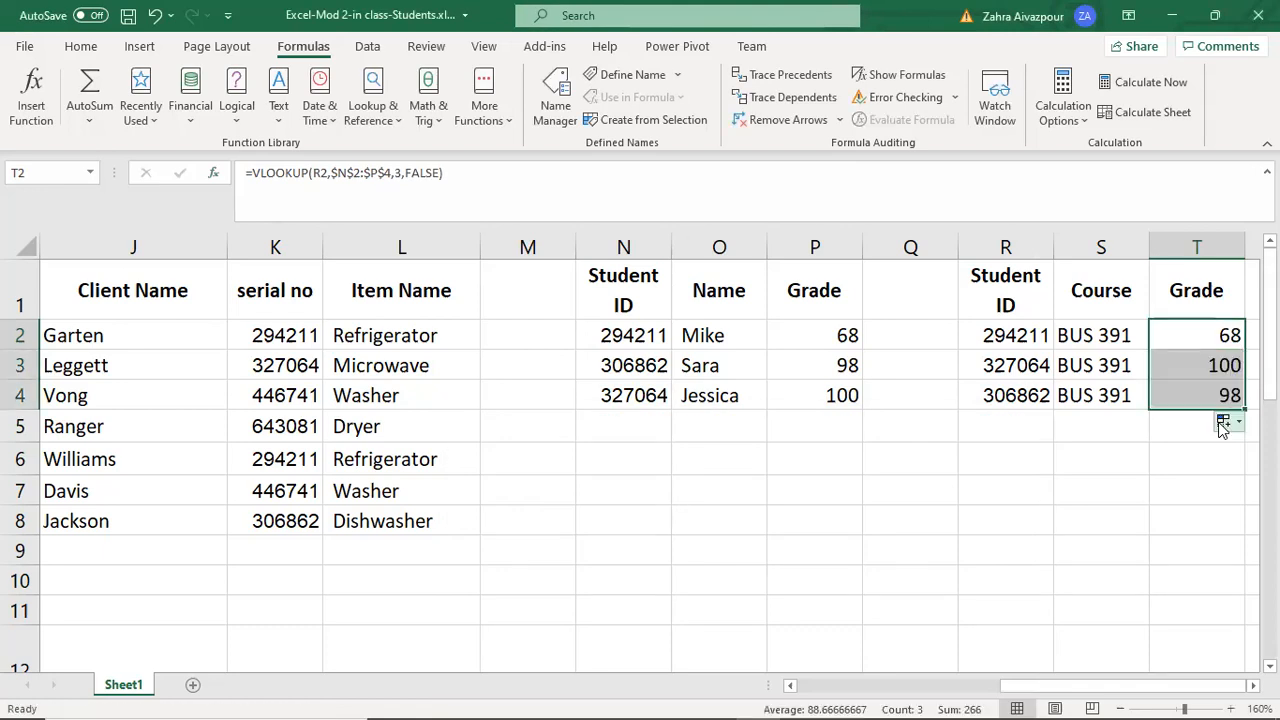
pyautogui.click(1194, 429)
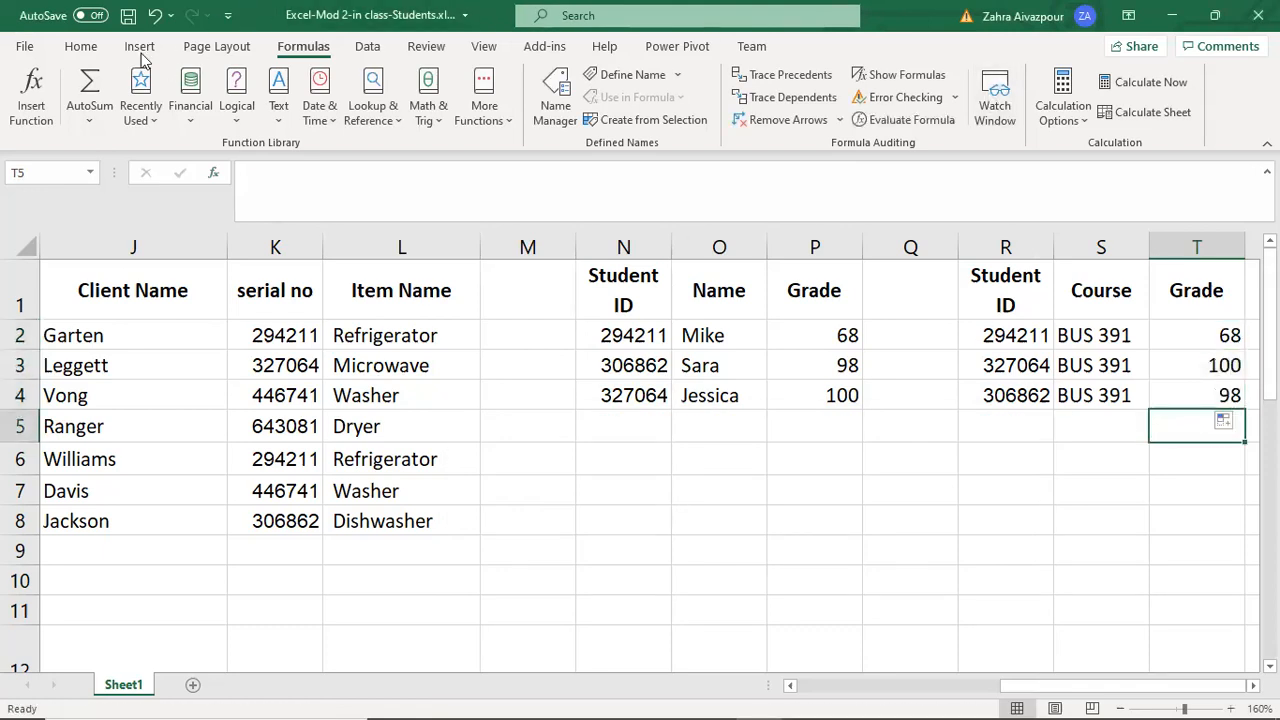
pyautogui.click(88, 47)
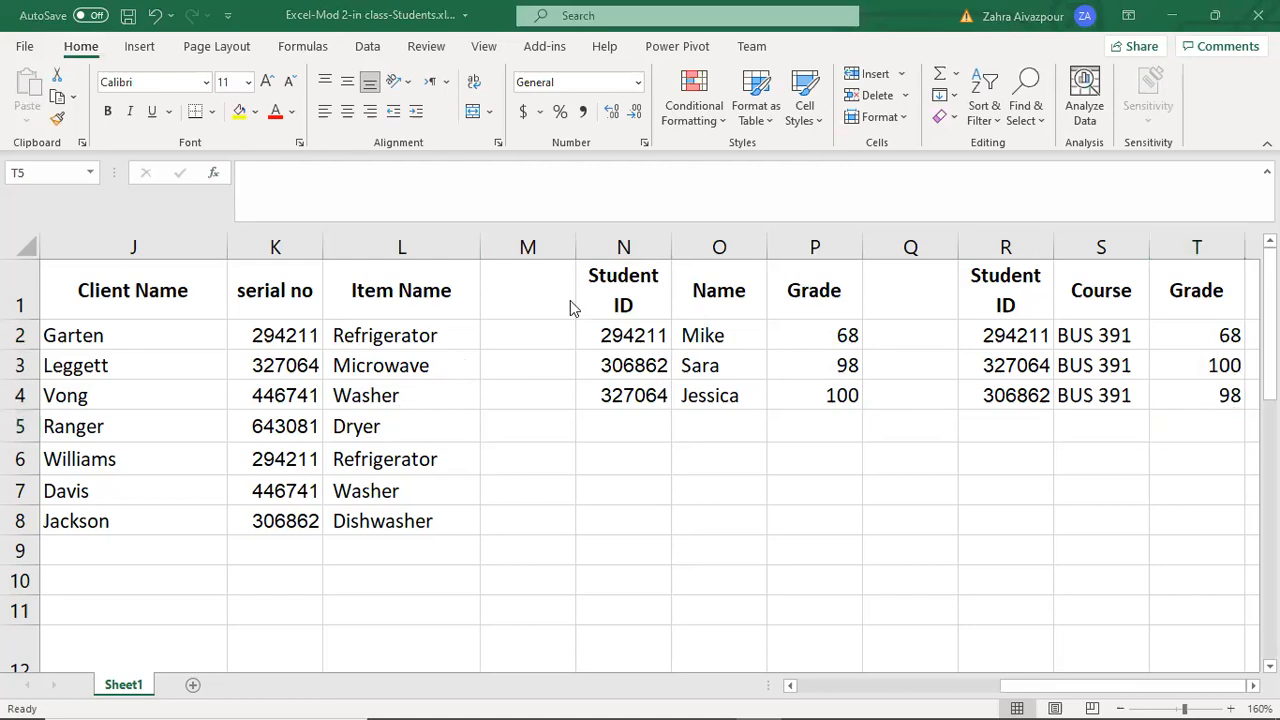
# Copy the headings in N1:P1 and paste them transposed into column N starting at N7.
pyautogui.moveTo(617, 296); pyautogui.dragTo(780, 286)
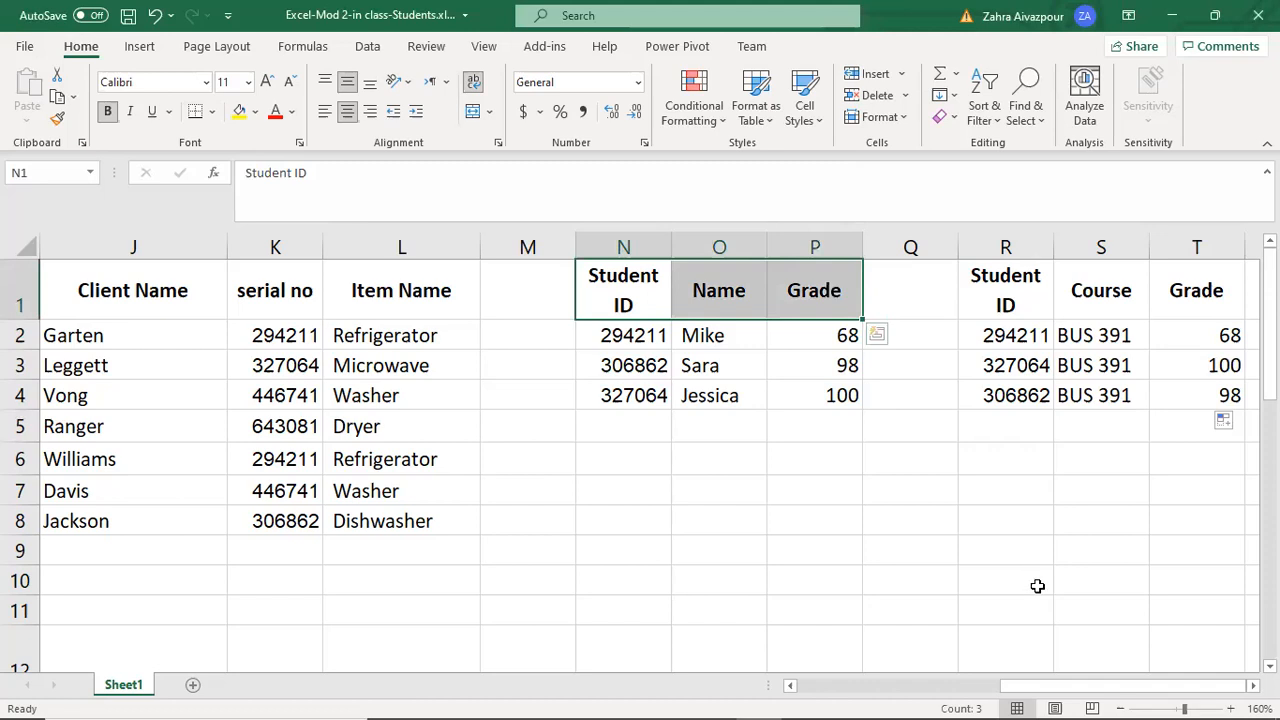
pyautogui.hotkey('ctrl', 'c')
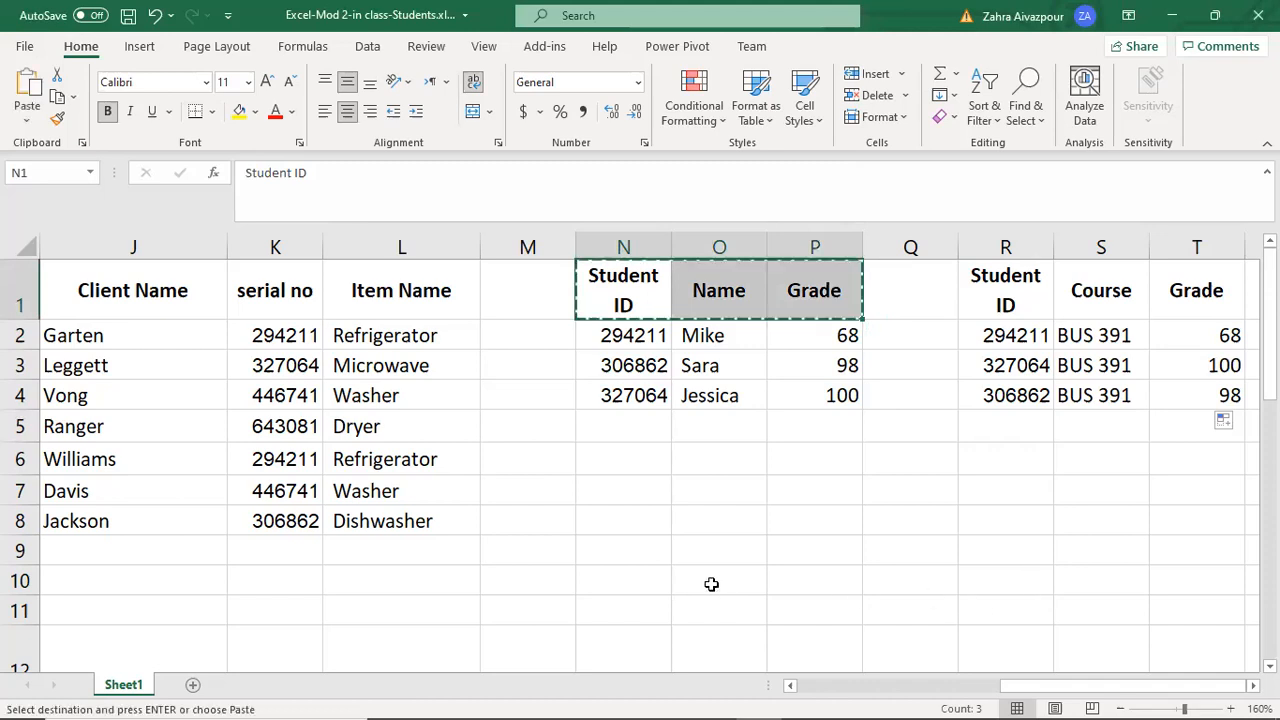
pyautogui.click(616, 487)
pyautogui.rightClick(617, 490)
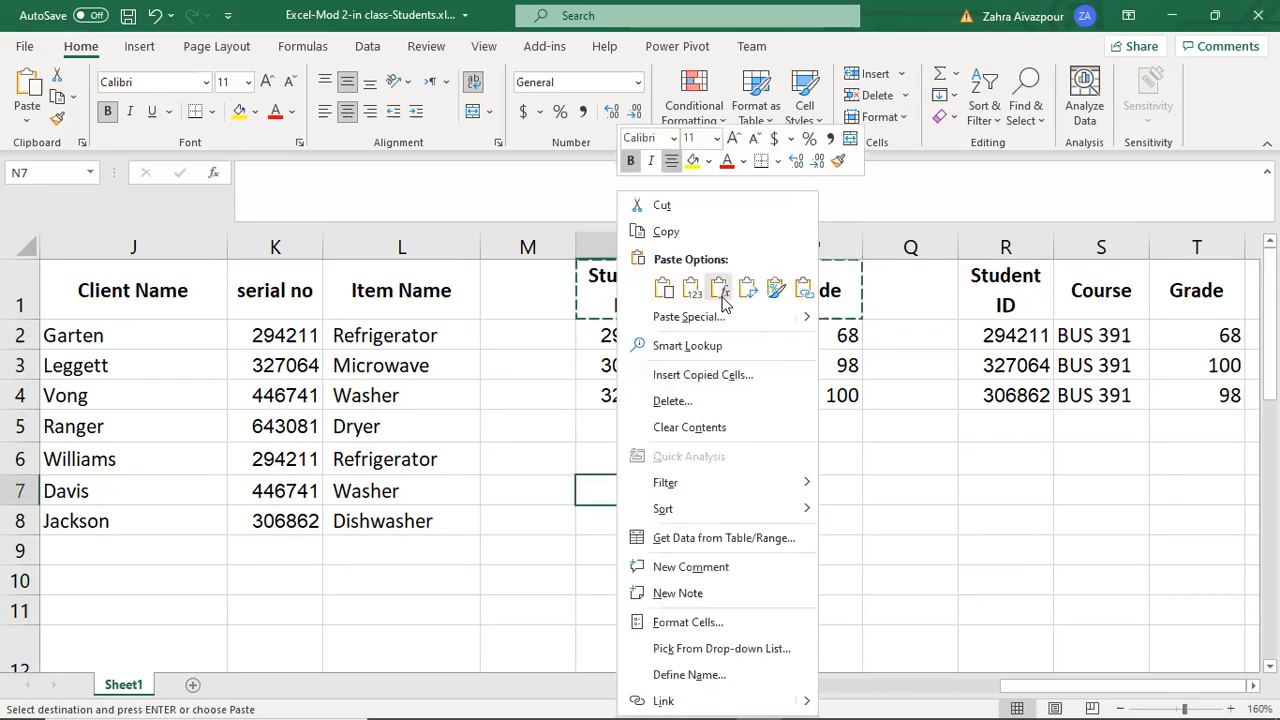
pyautogui.click(752, 290)
# Copy the student records in N2:P4 and paste them transposed starting at O7, beside the vertical headings.
pyautogui.click(726, 500)
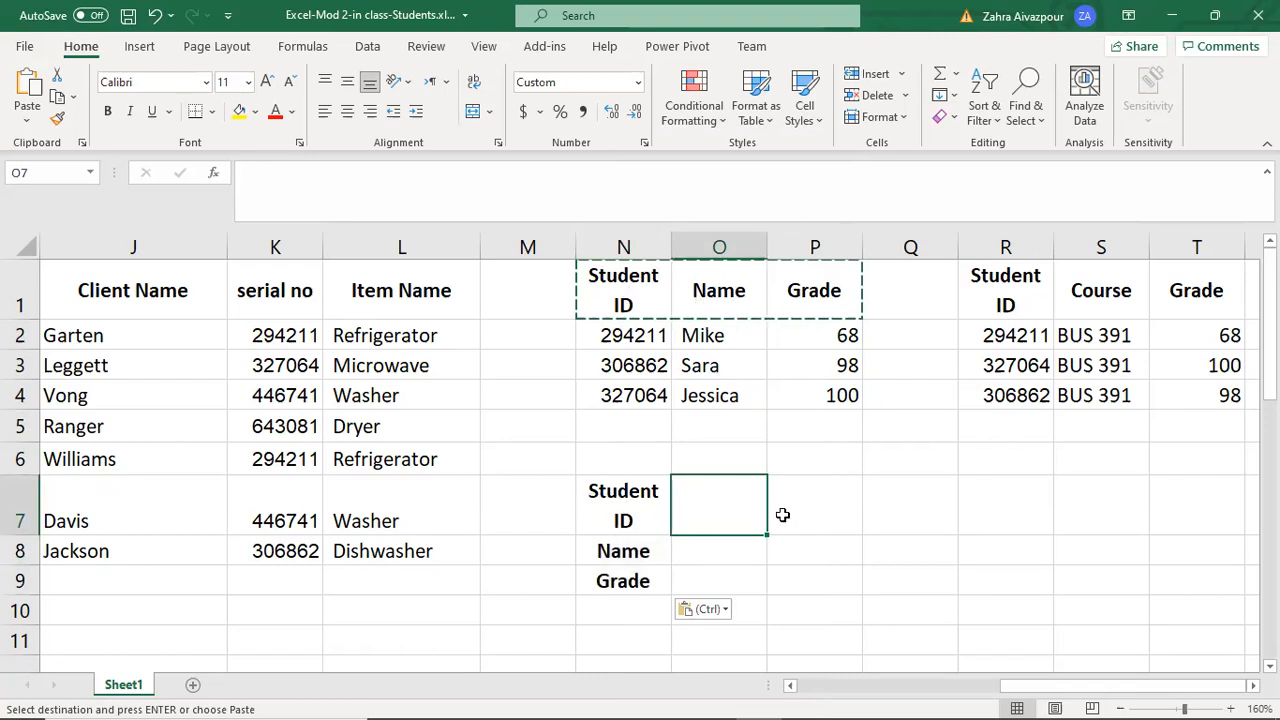
pyautogui.moveTo(622, 337); pyautogui.dragTo(840, 396)
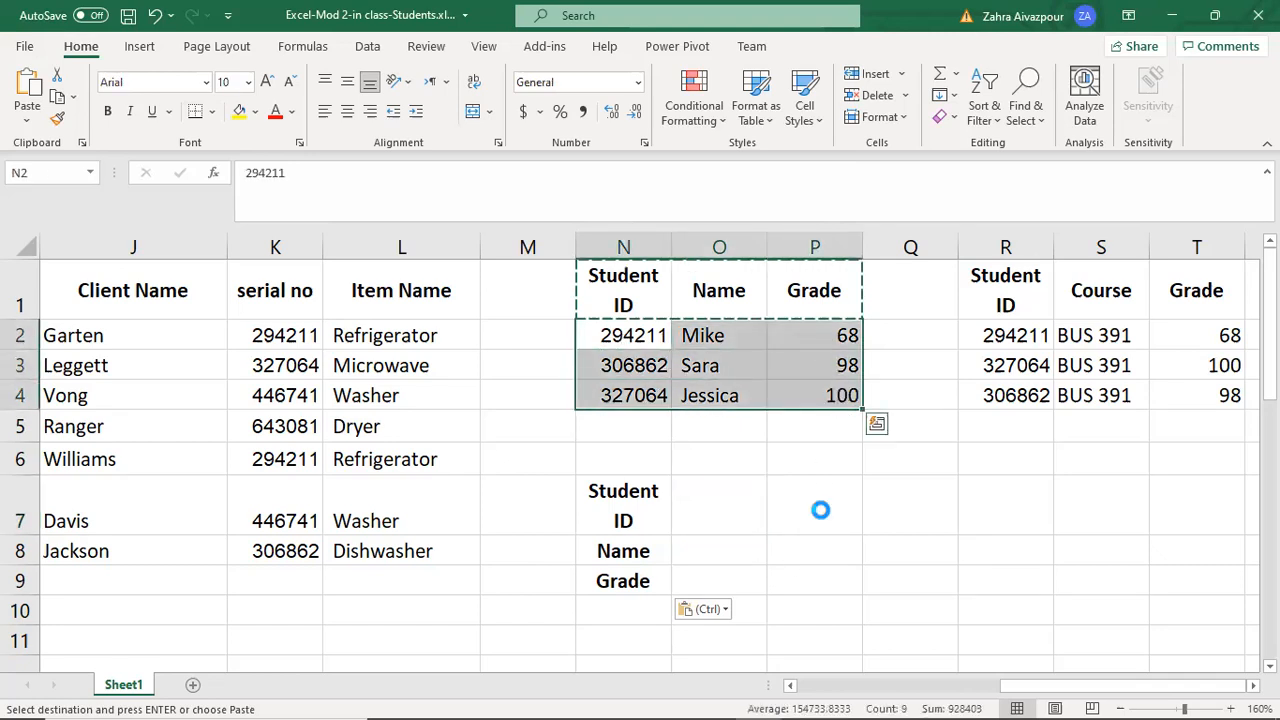
pyautogui.hotkey('ctrl', 'c')
pyautogui.click(736, 513)
pyautogui.rightClick(736, 520)
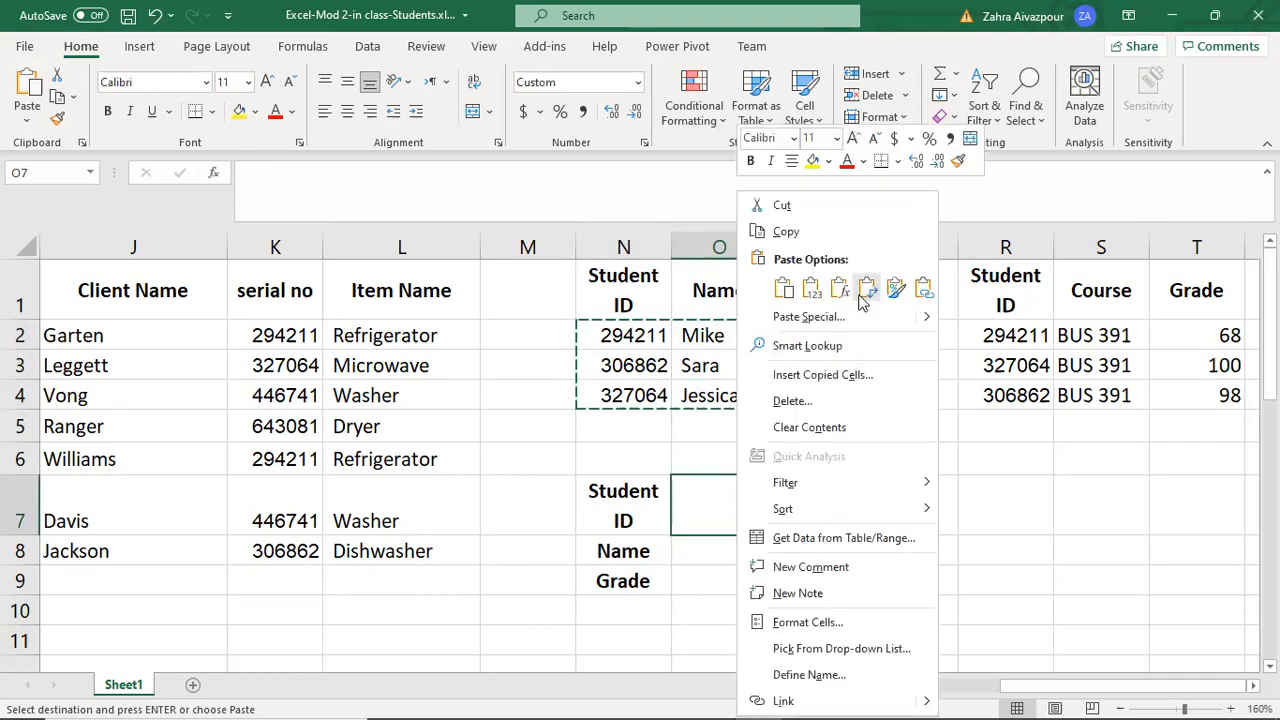
pyautogui.click(867, 288)
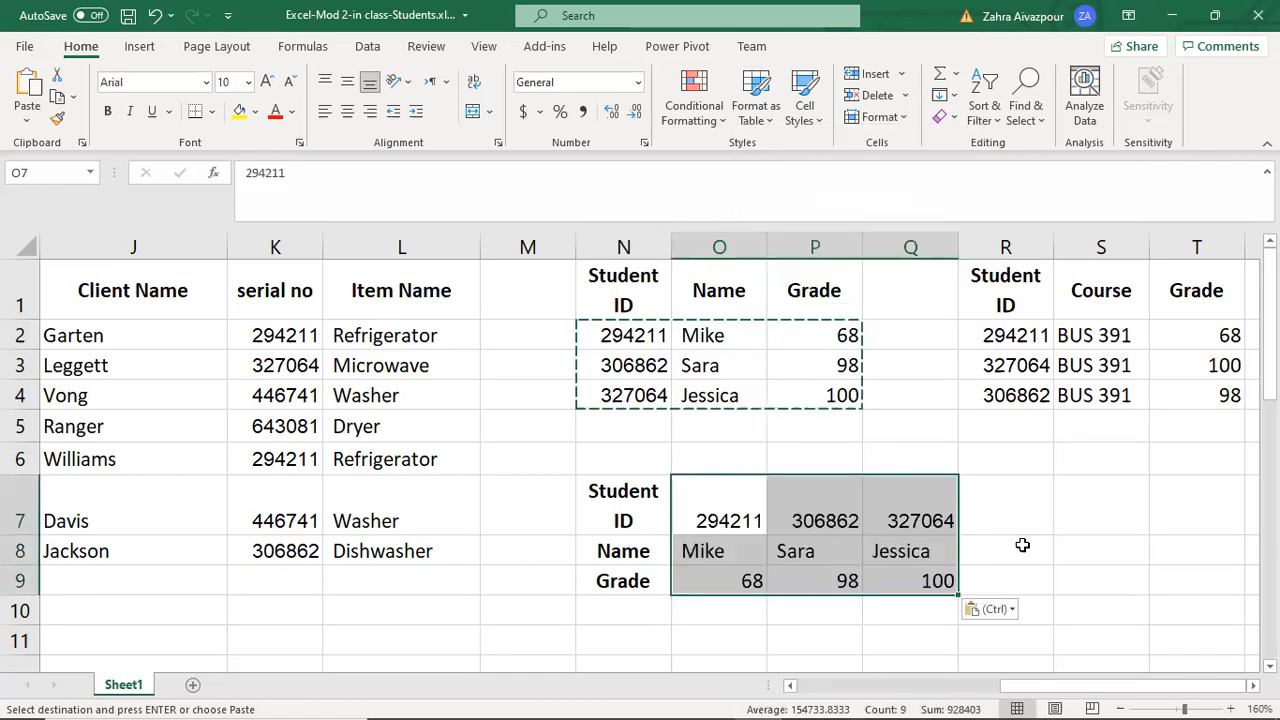
pyautogui.click(1017, 528)
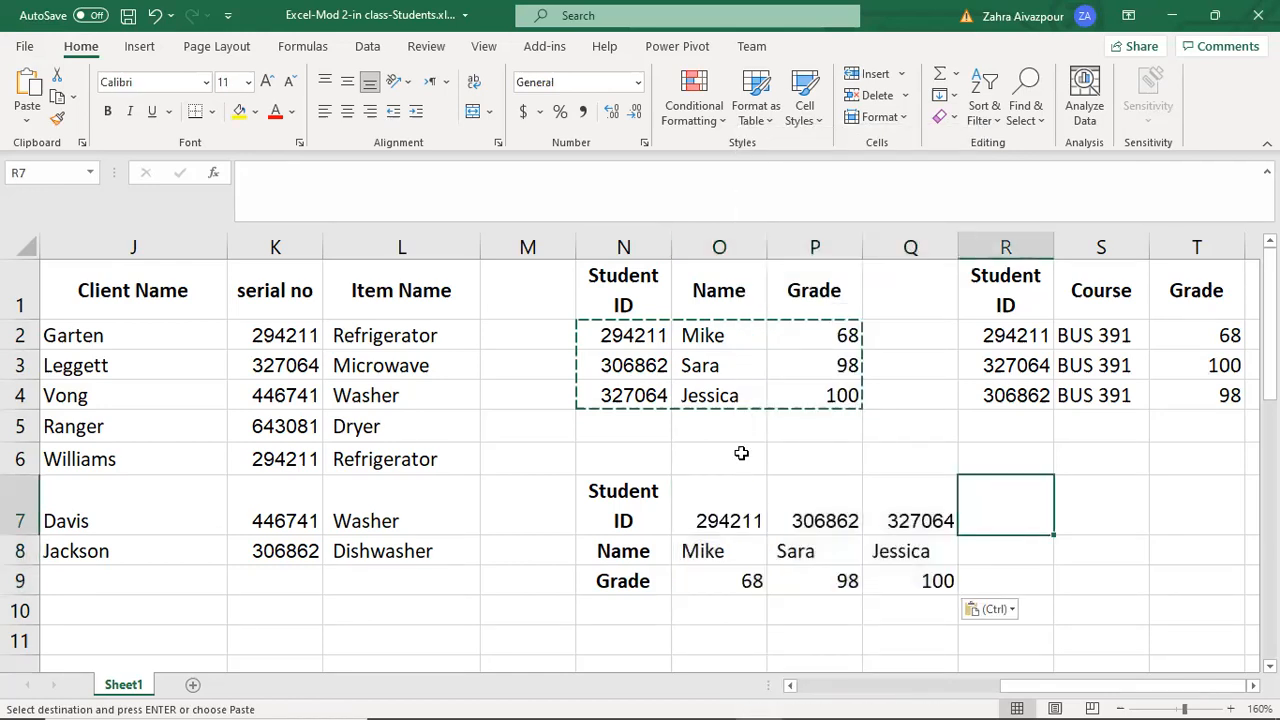
# Repeat the transposed paste of the copied student records at O7.
pyautogui.click(732, 491)
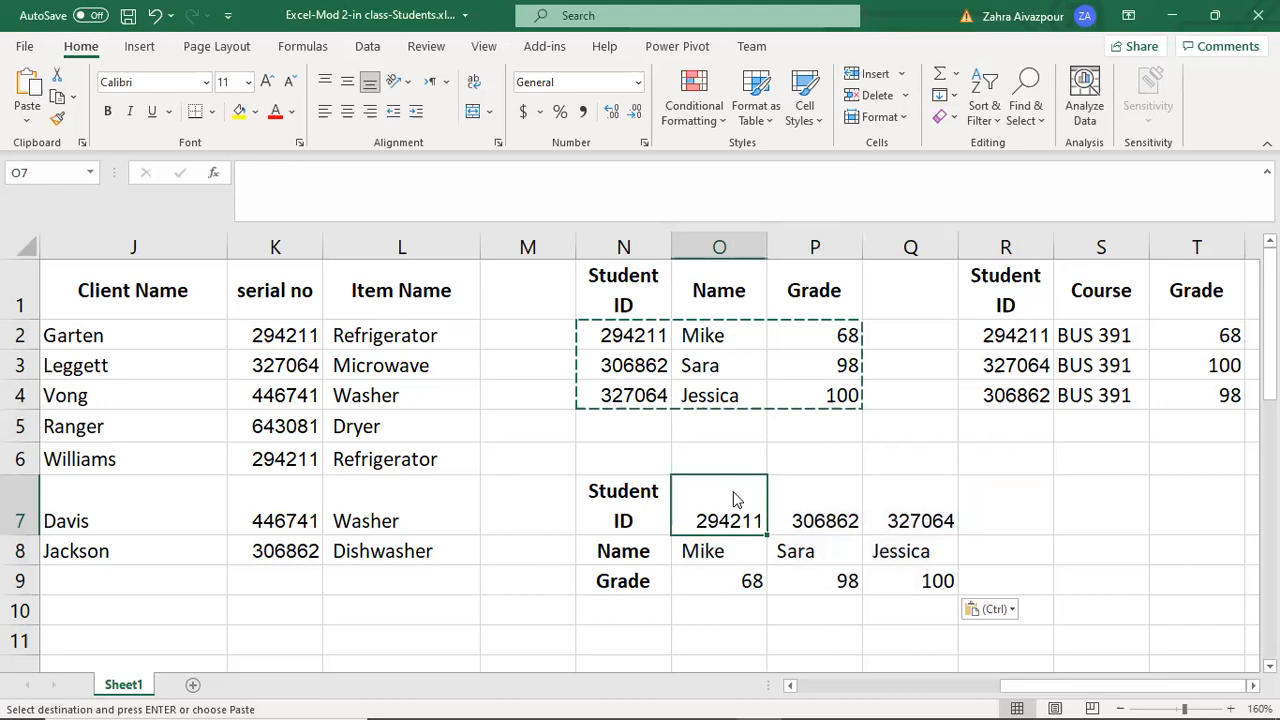
pyautogui.rightClick(736, 500)
pyautogui.click(867, 288)
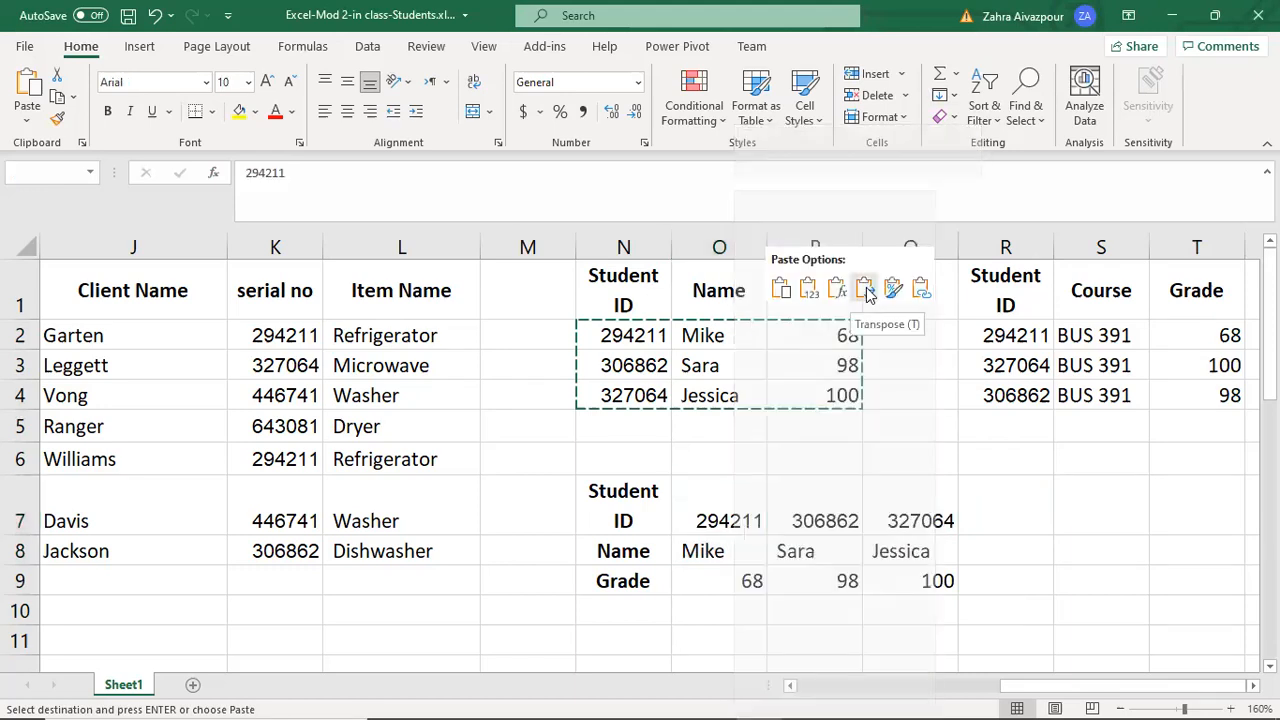
# Review the Student ID, Name and Grade rows of the transposed table and cancel the copy selection.
pyautogui.moveTo(735, 521); pyautogui.dragTo(912, 521)
pyautogui.moveTo(640, 551); pyautogui.dragTo(938, 553)
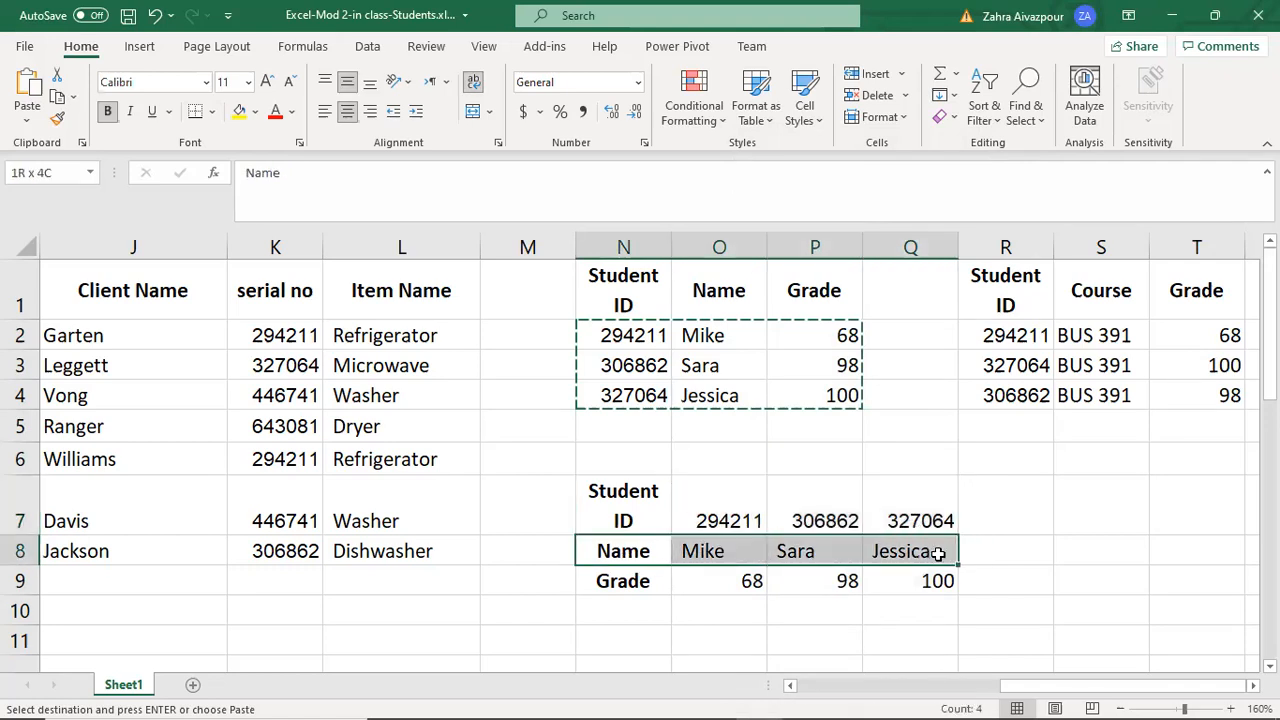
pyautogui.moveTo(623, 585); pyautogui.dragTo(920, 586)
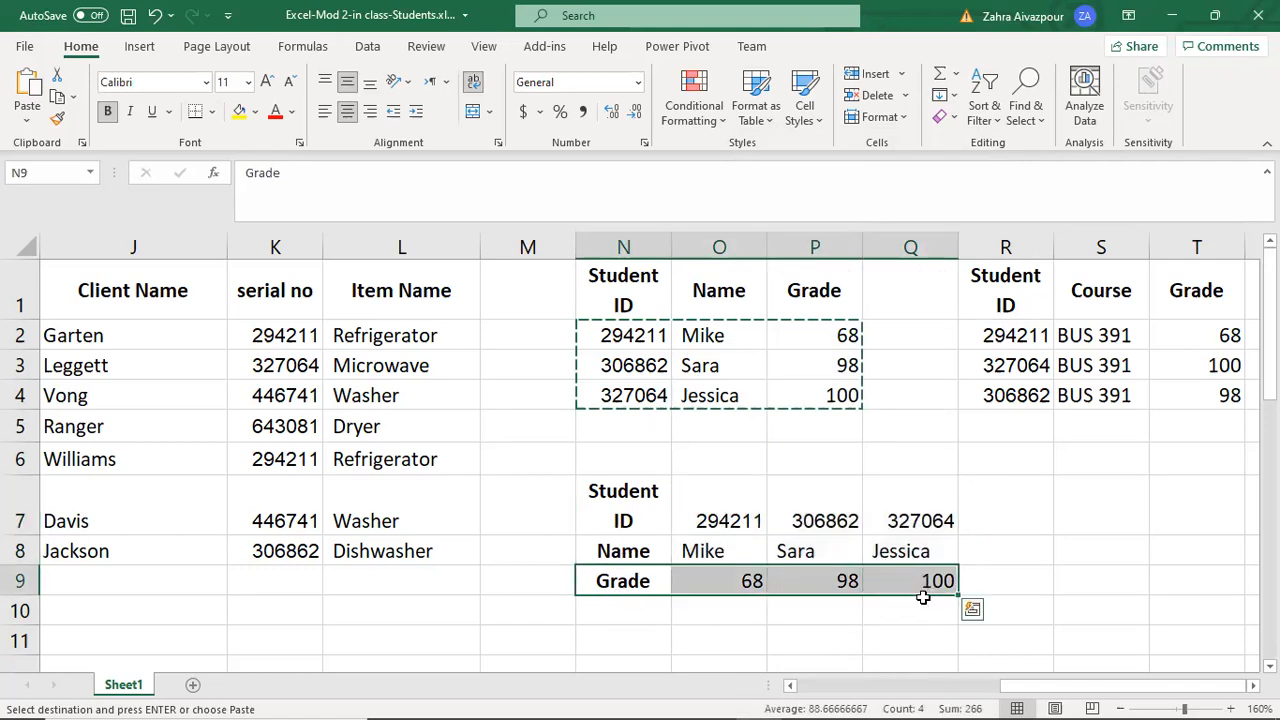
pyautogui.press('Escape')
pyautogui.click(1015, 466)
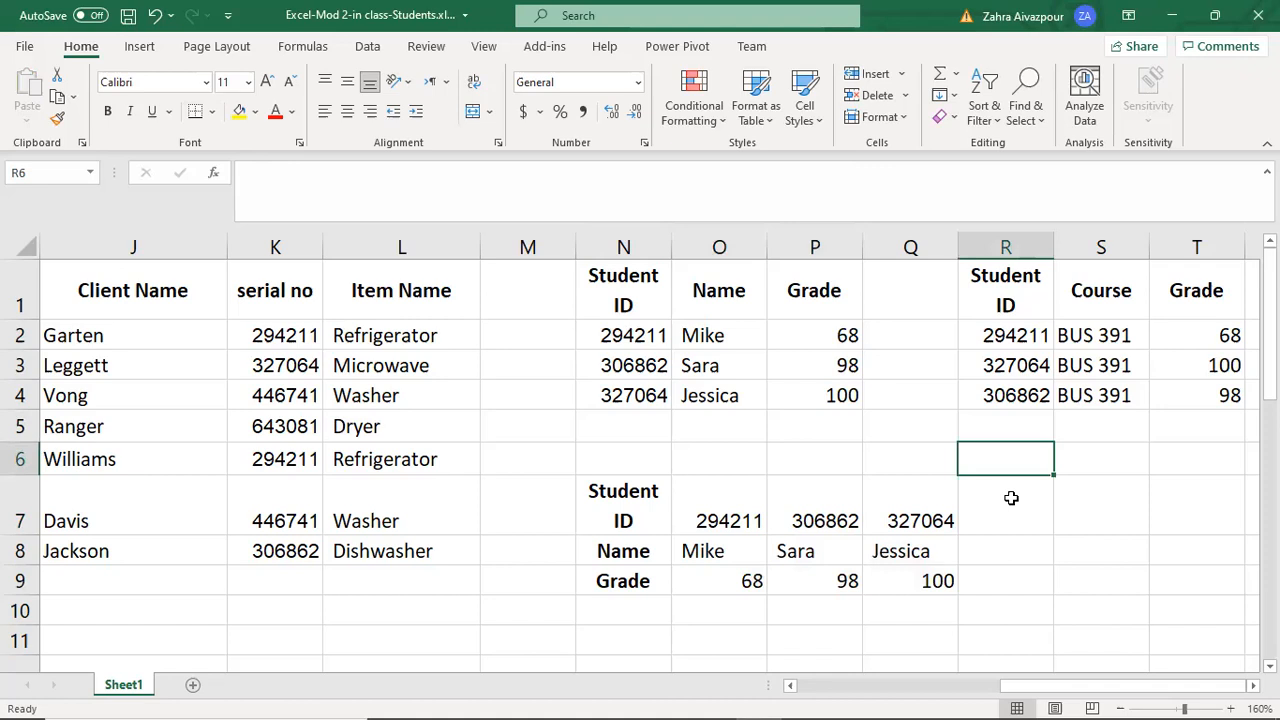
# Clear the VLOOKUP formulas from the Grade cells T2:T4.
pyautogui.click(1224, 334)
pyautogui.moveTo(1222, 334); pyautogui.dragTo(1229, 389)
pyautogui.press('Delete')
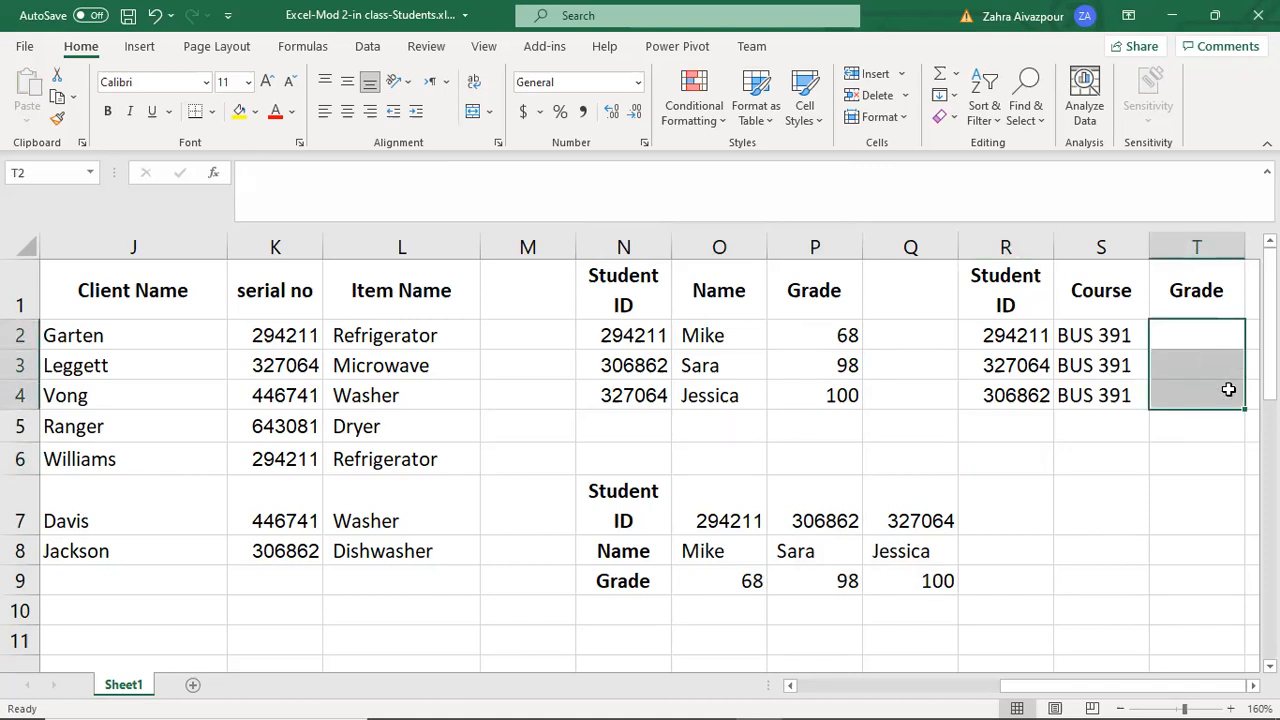
pyautogui.click(1212, 332)
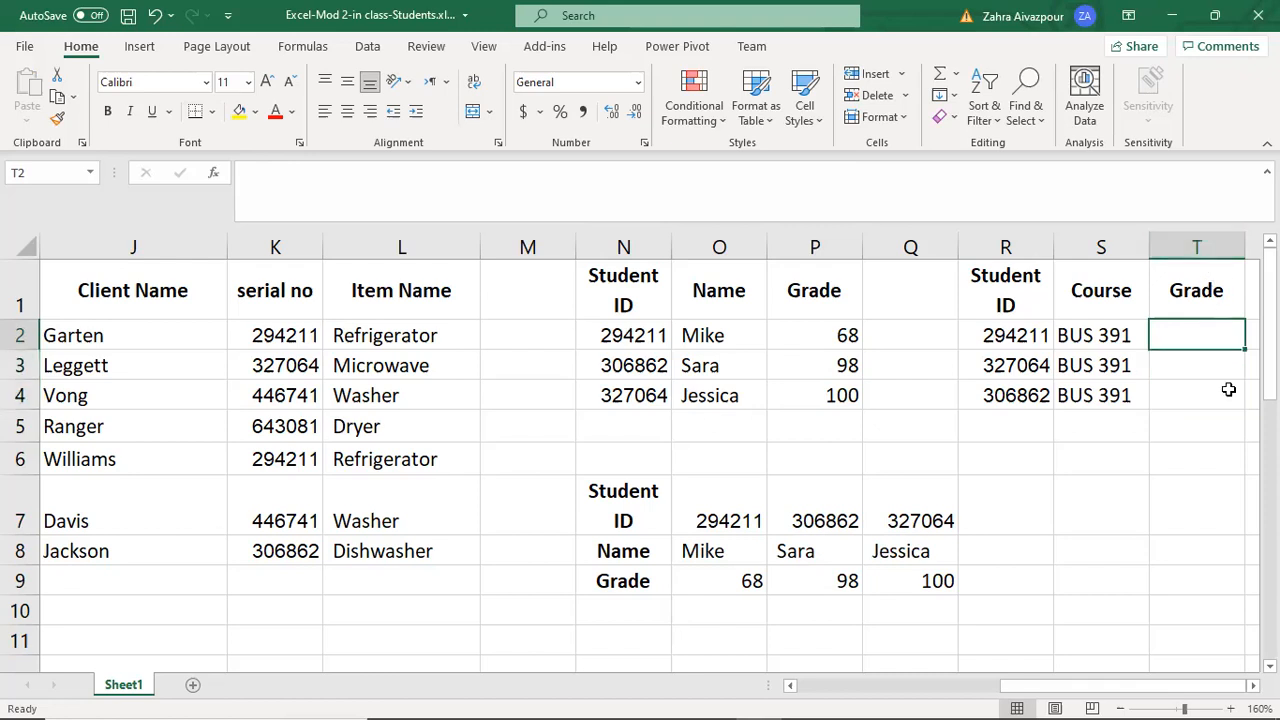
# Start an HLOOKUP formula in T2 with R2 as the lookup value.
pyautogui.moveTo(600, 495); pyautogui.dragTo(932, 572)
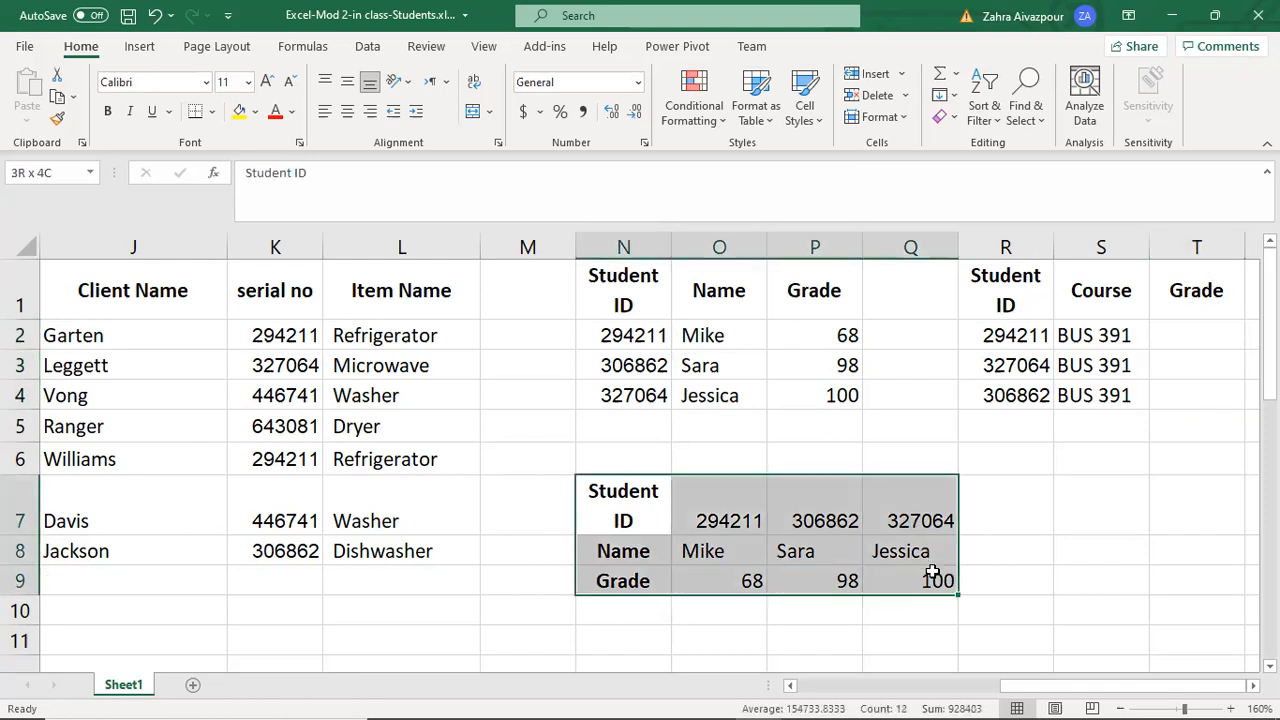
pyautogui.click(1184, 338)
pyautogui.moveTo(610, 512); pyautogui.dragTo(899, 573)
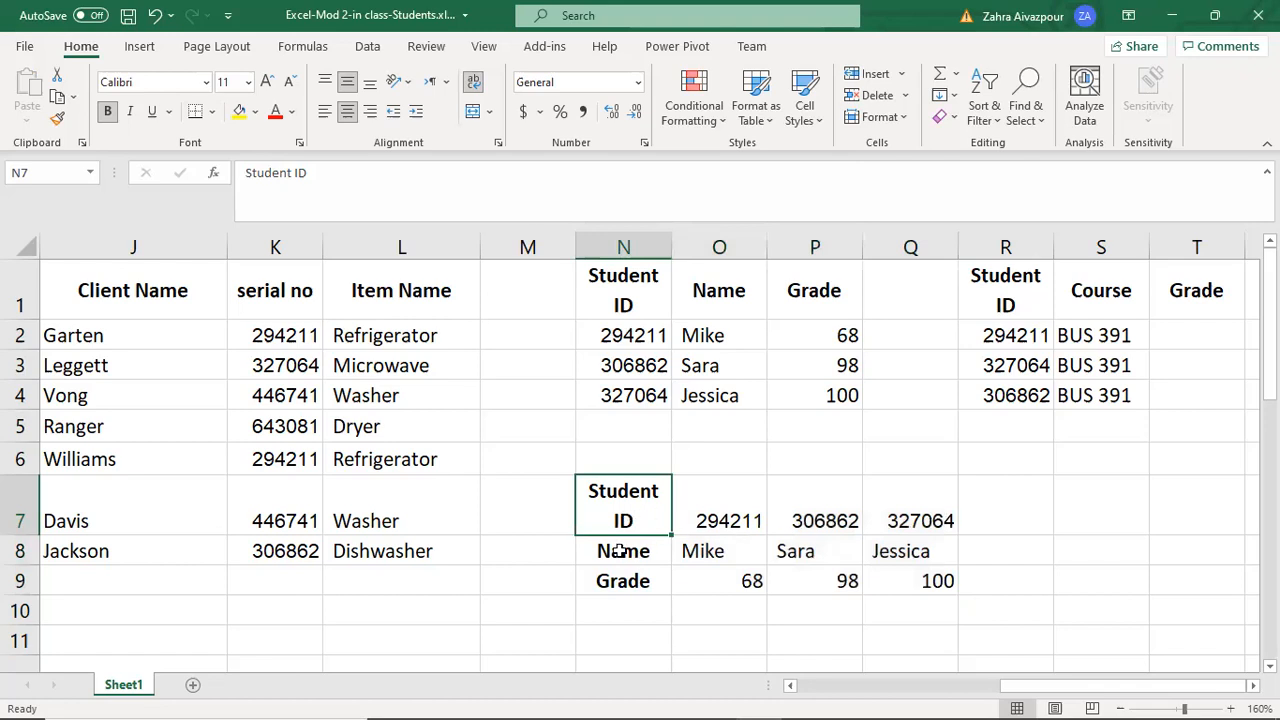
pyautogui.click(1182, 337)
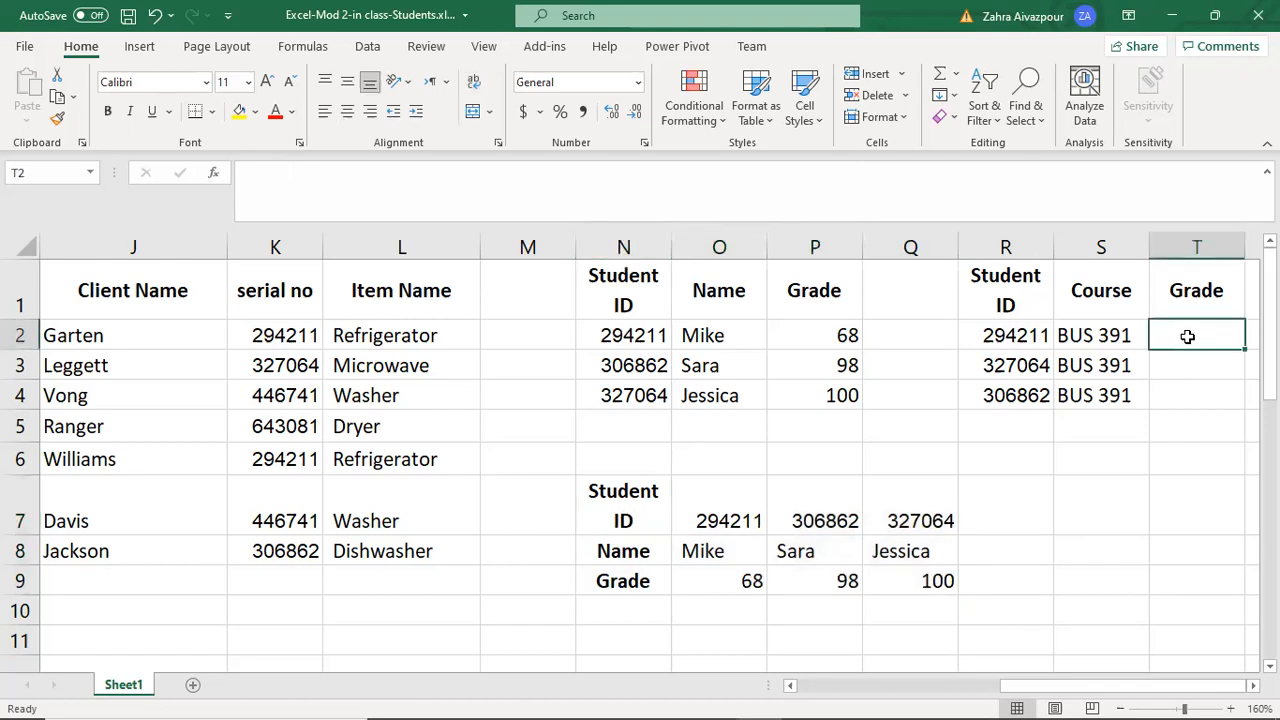
pyautogui.write('=hh')
pyautogui.press('BackSpace')
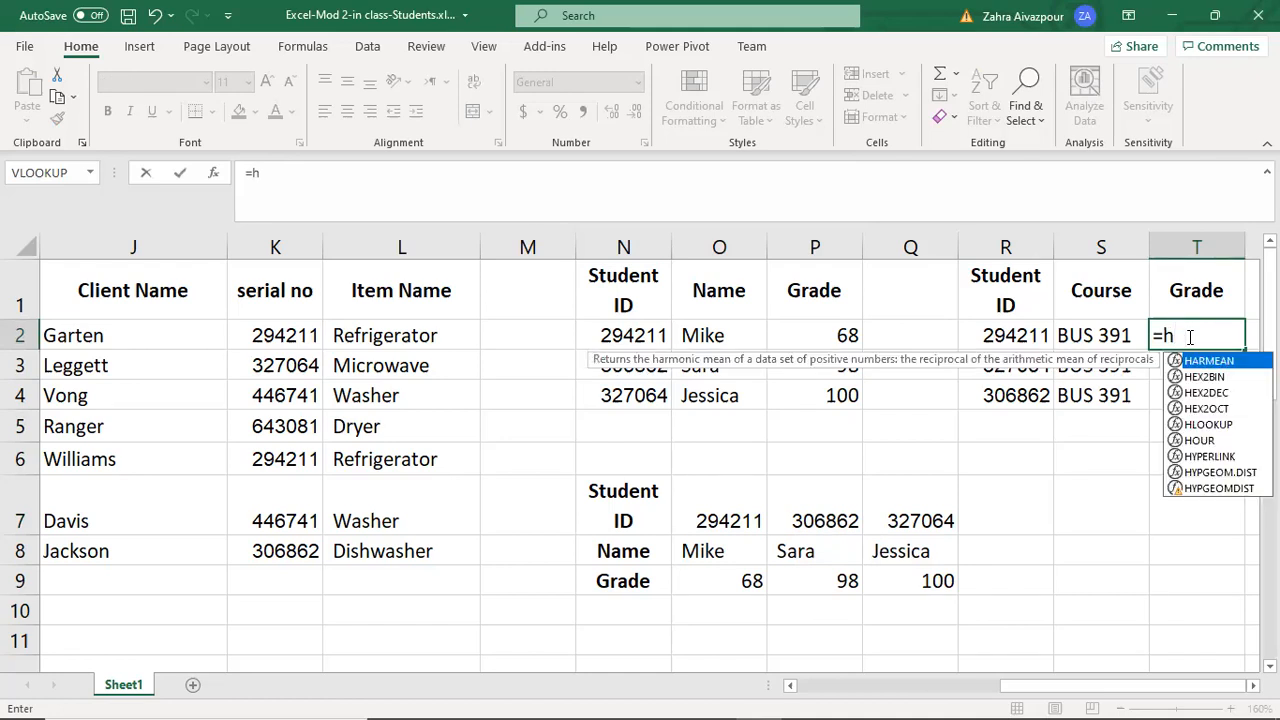
pyautogui.write('l')
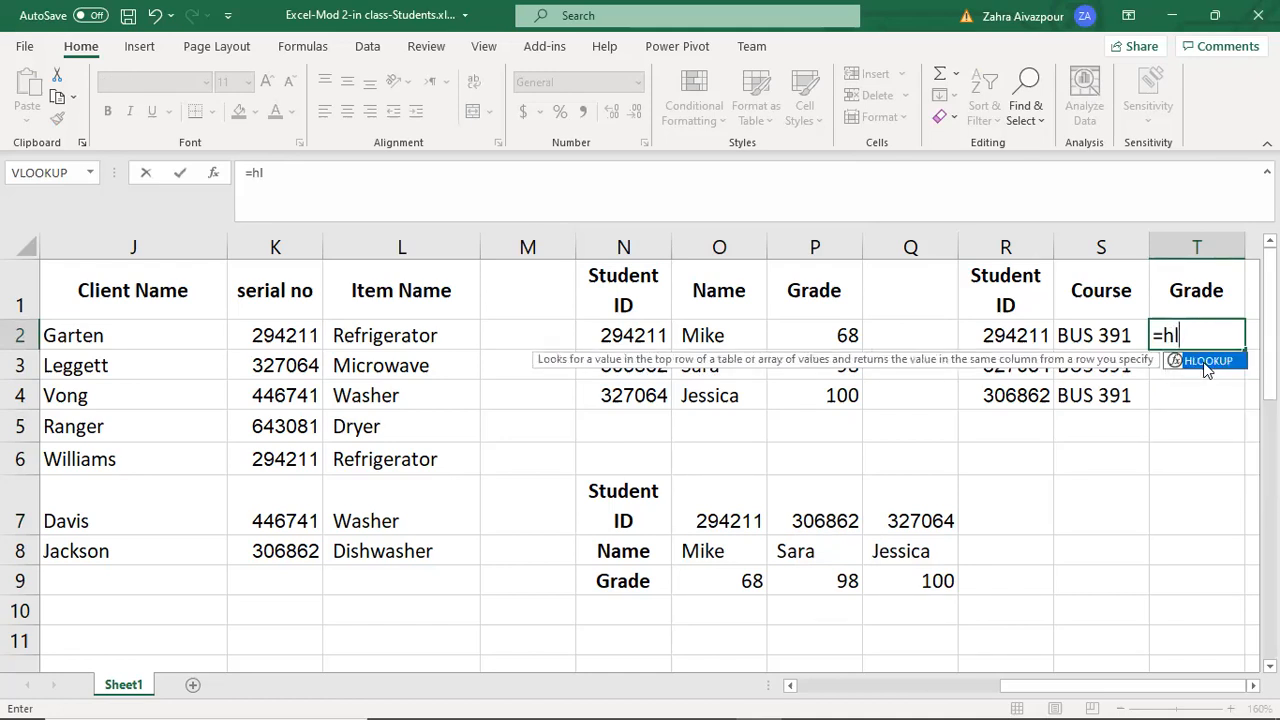
pyautogui.press('Tab')
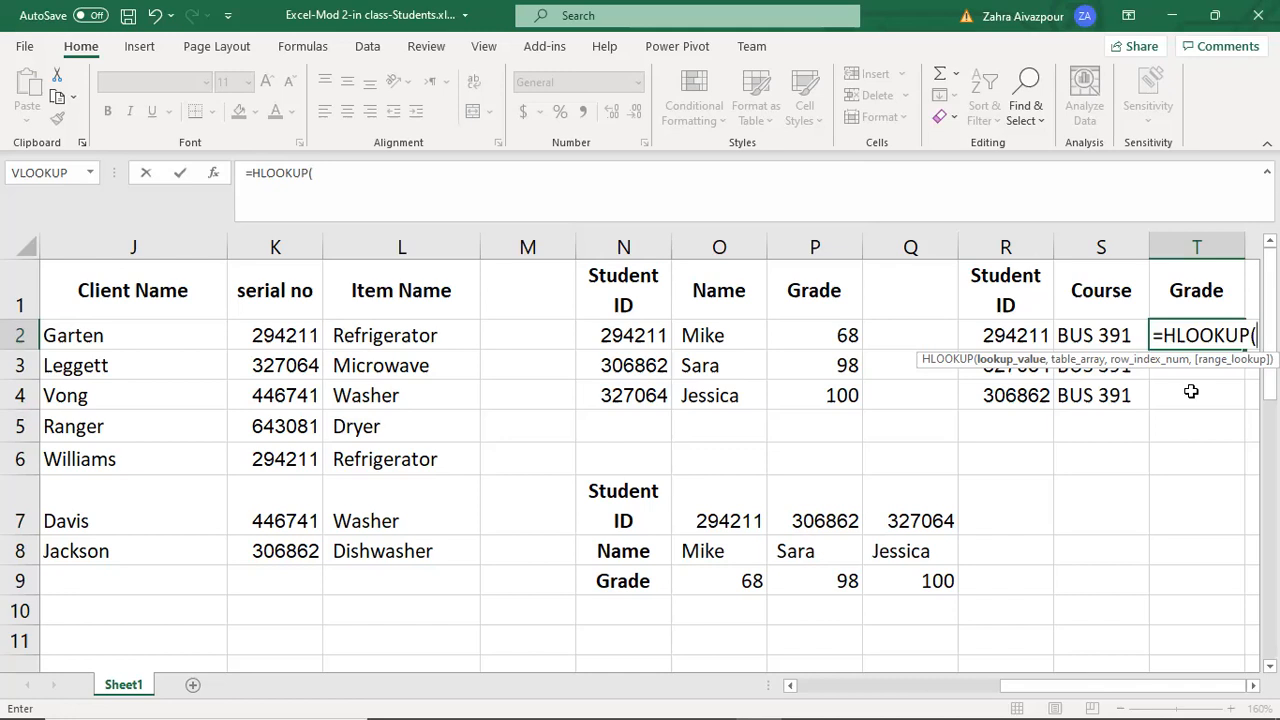
pyautogui.click(1015, 337)
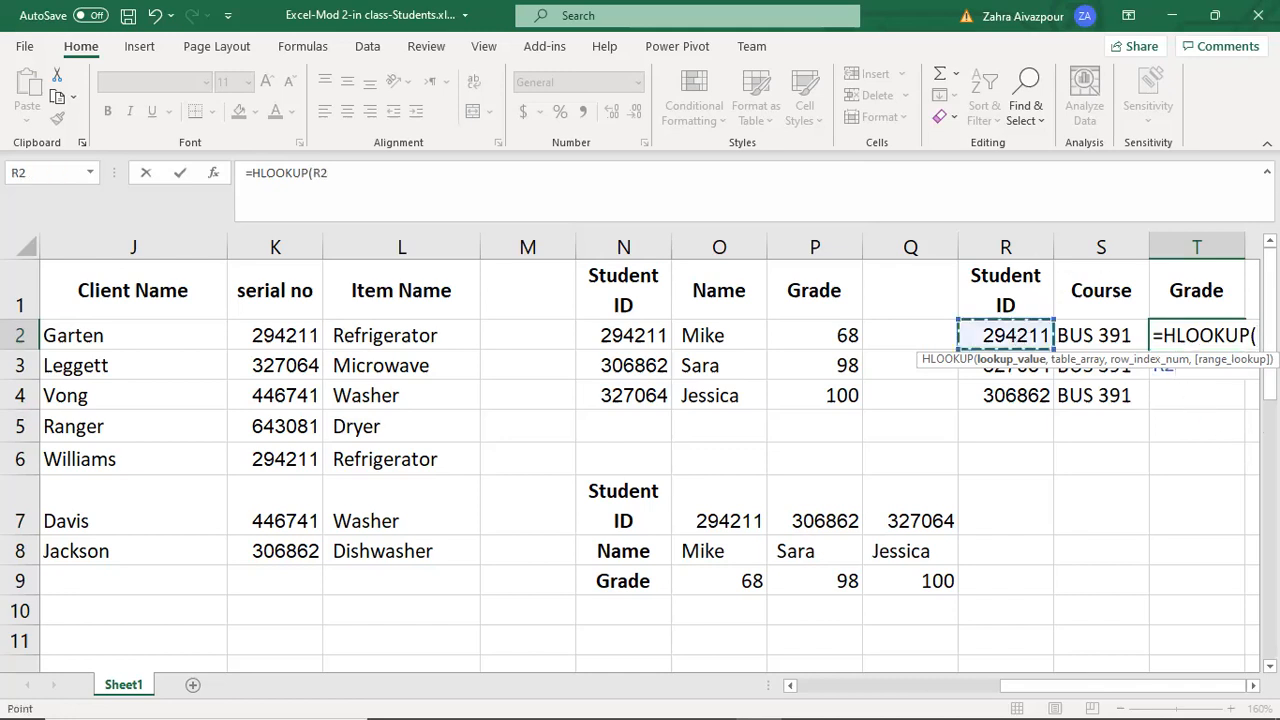
pyautogui.write(',')
# Set the HLOOKUP table array to the transposed student data as the absolute range $O$7:$Q$9.
pyautogui.click(717, 500)
pyautogui.moveTo(717, 500); pyautogui.dragTo(940, 580)
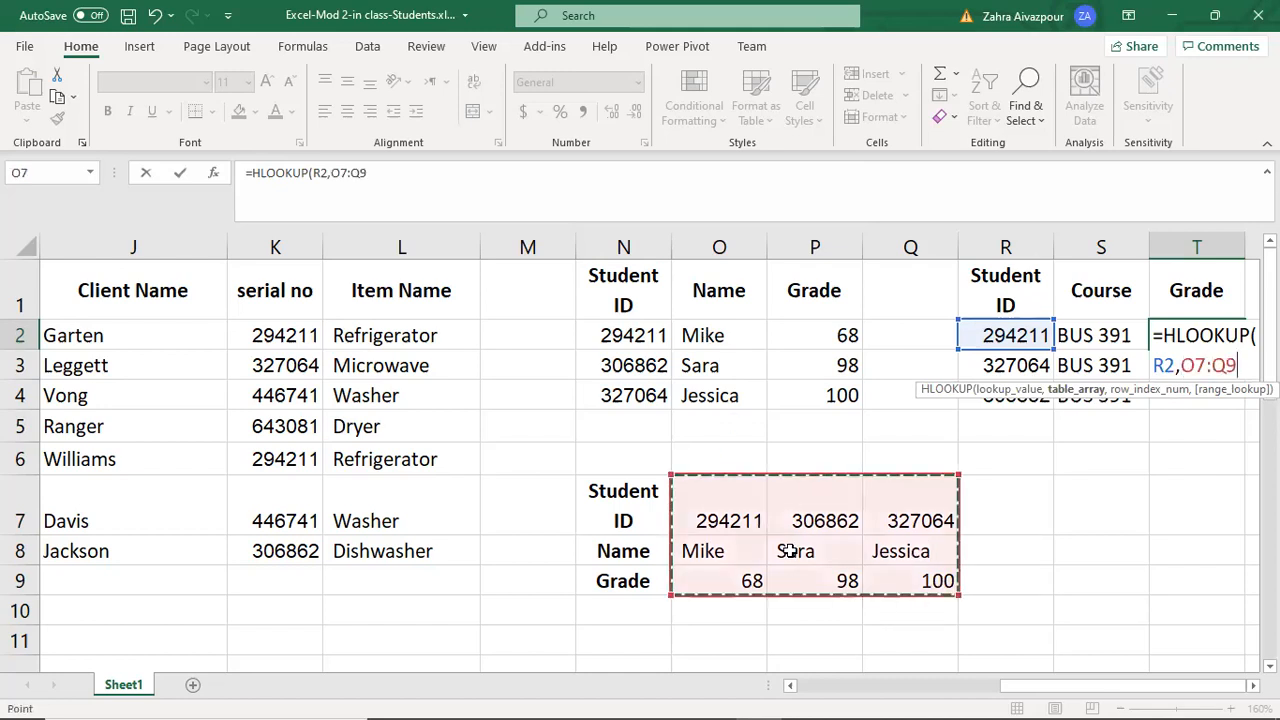
pyautogui.moveTo(1240, 366); pyautogui.dragTo(1181, 366)
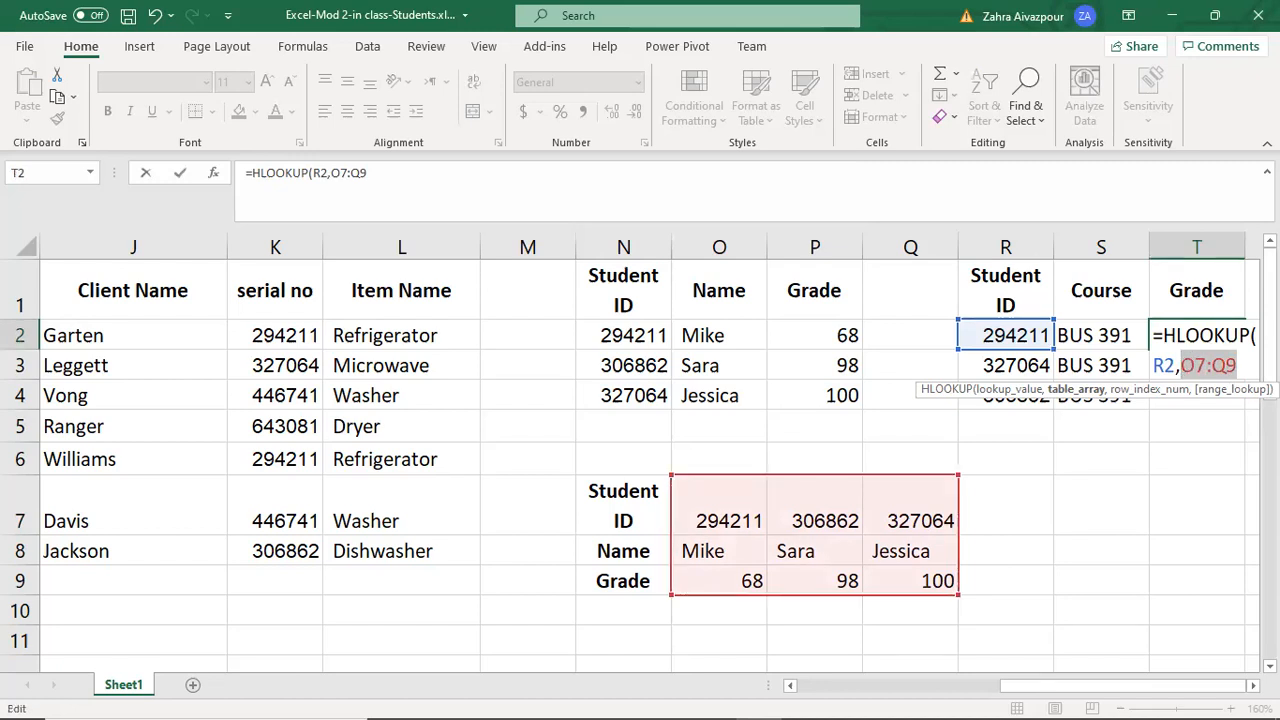
pyautogui.press('F4')
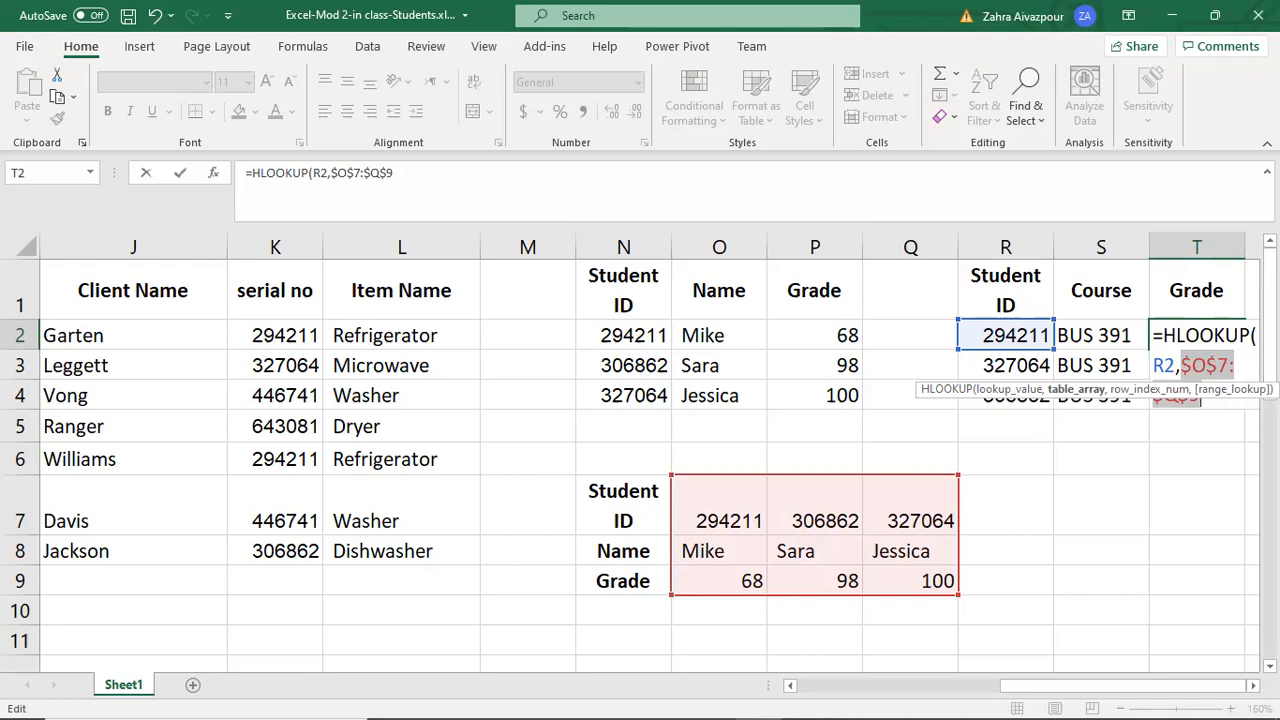
pyautogui.write(',')
pyautogui.hotkey('ctrl', 'z')
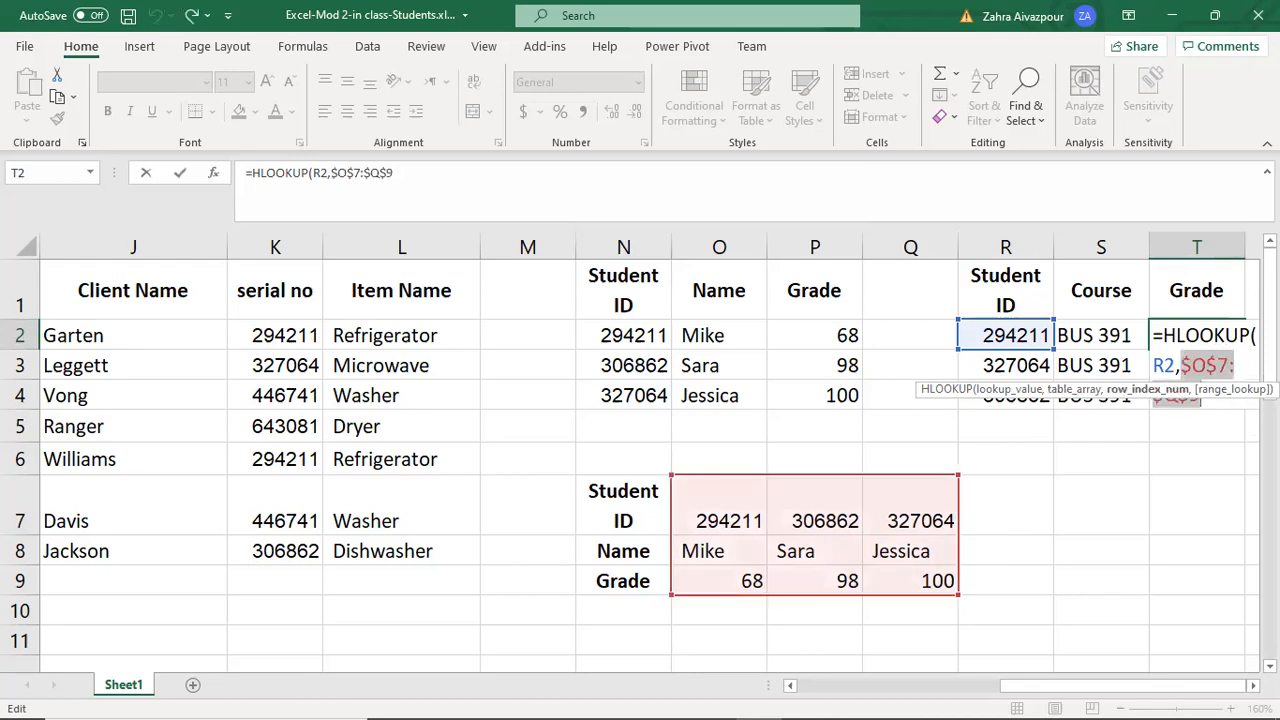
pyautogui.click(1216, 403)
pyautogui.write(',')
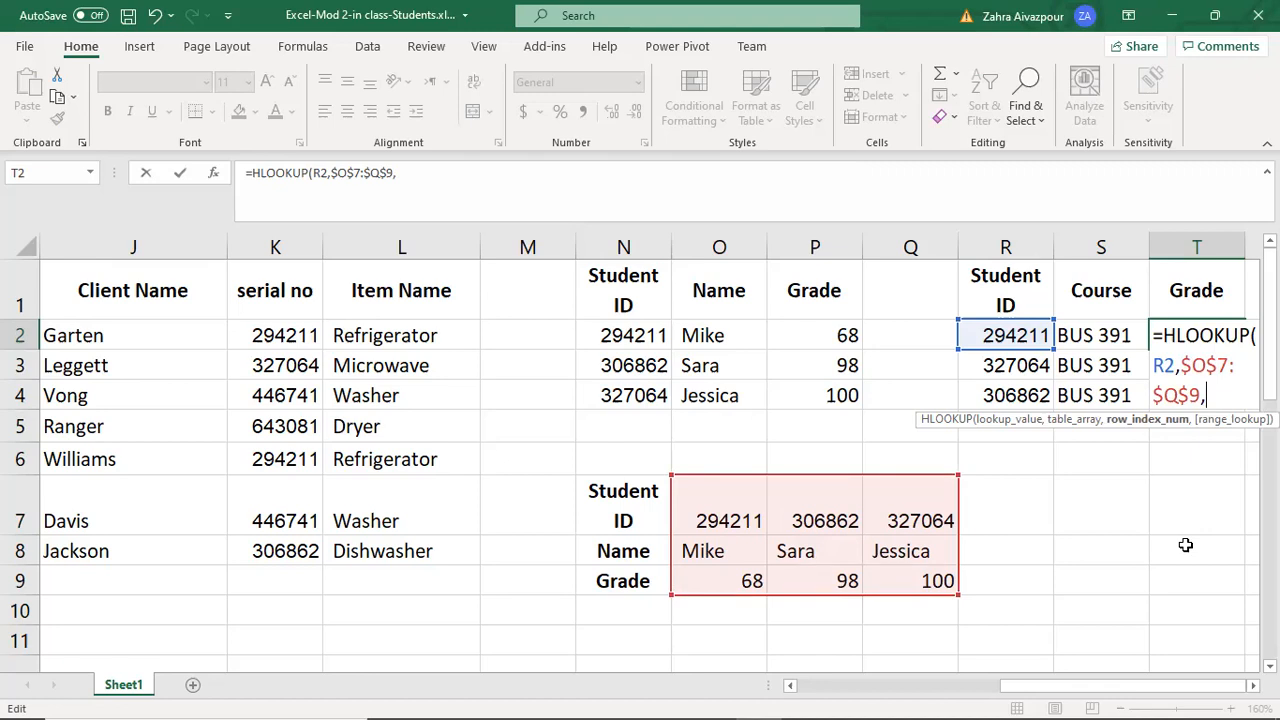
# Set the HLOOKUP row index to 3 and range lookup to FALSE, and enter the formula in T2.
pyautogui.write('3,False')
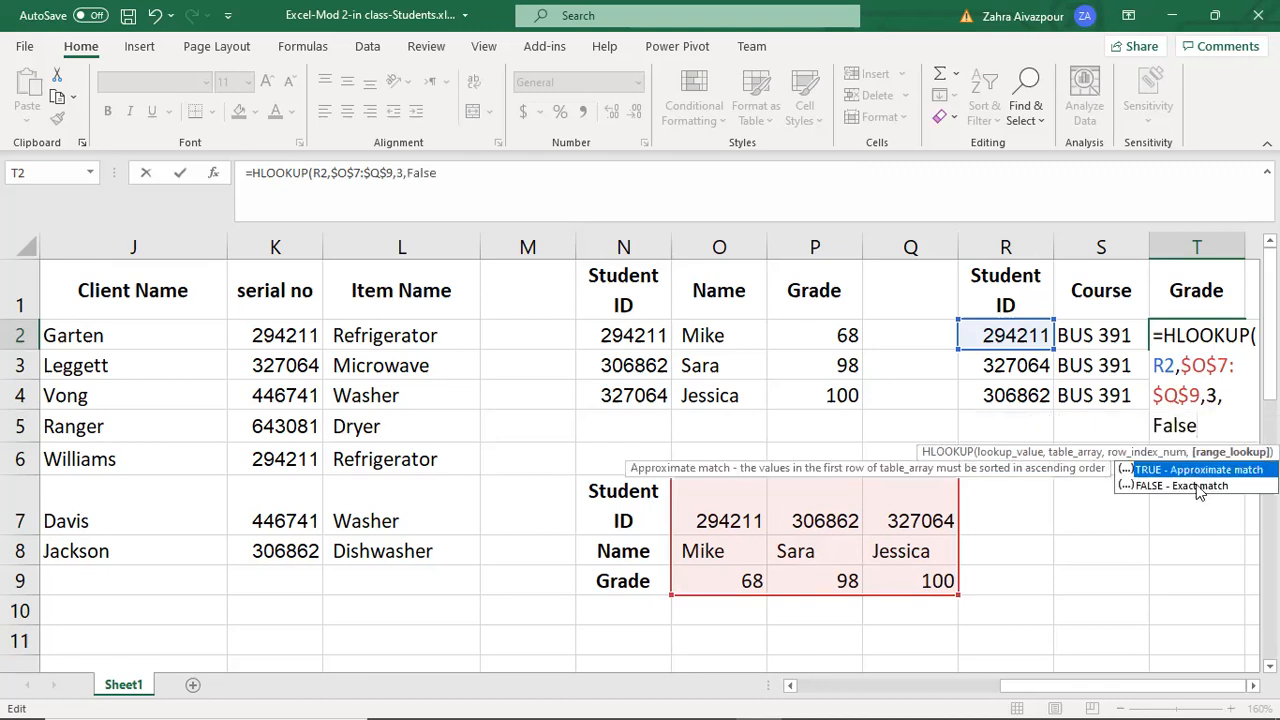
pyautogui.press('Tab')
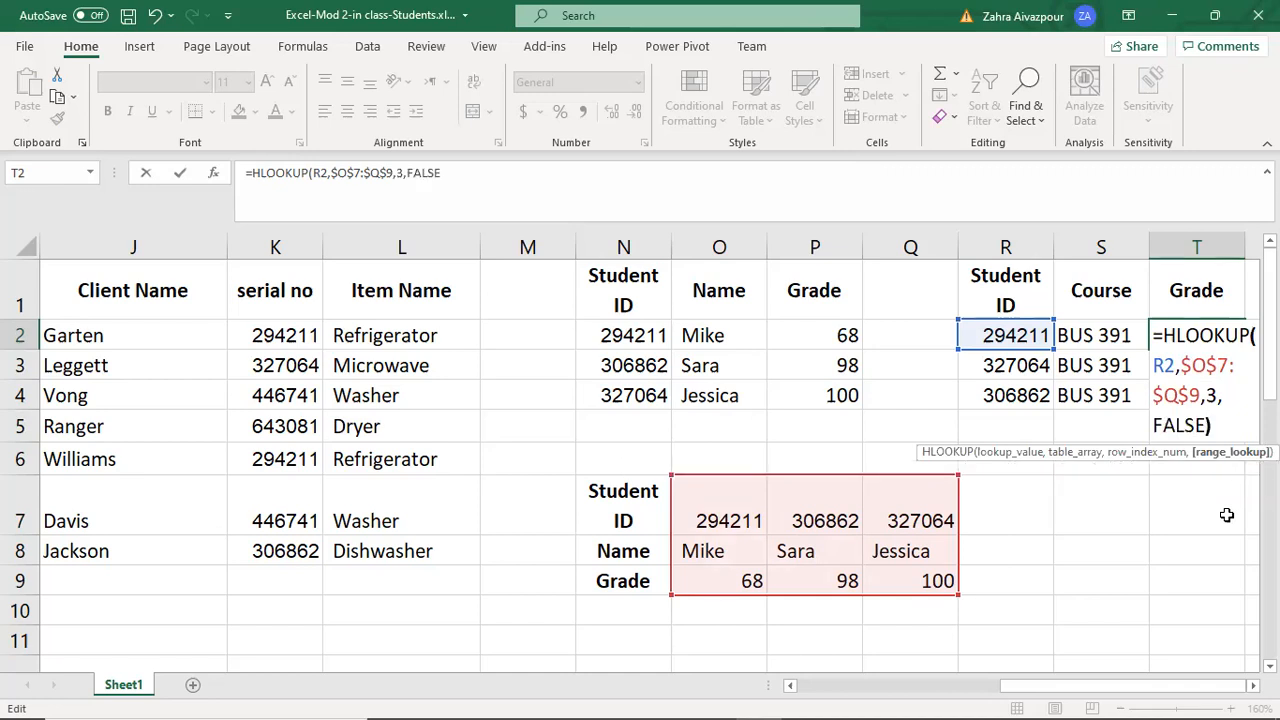
pyautogui.press('Return')
# Fill the HLOOKUP formula from T2 down through T4 for the remaining students.
pyautogui.click(1240, 336)
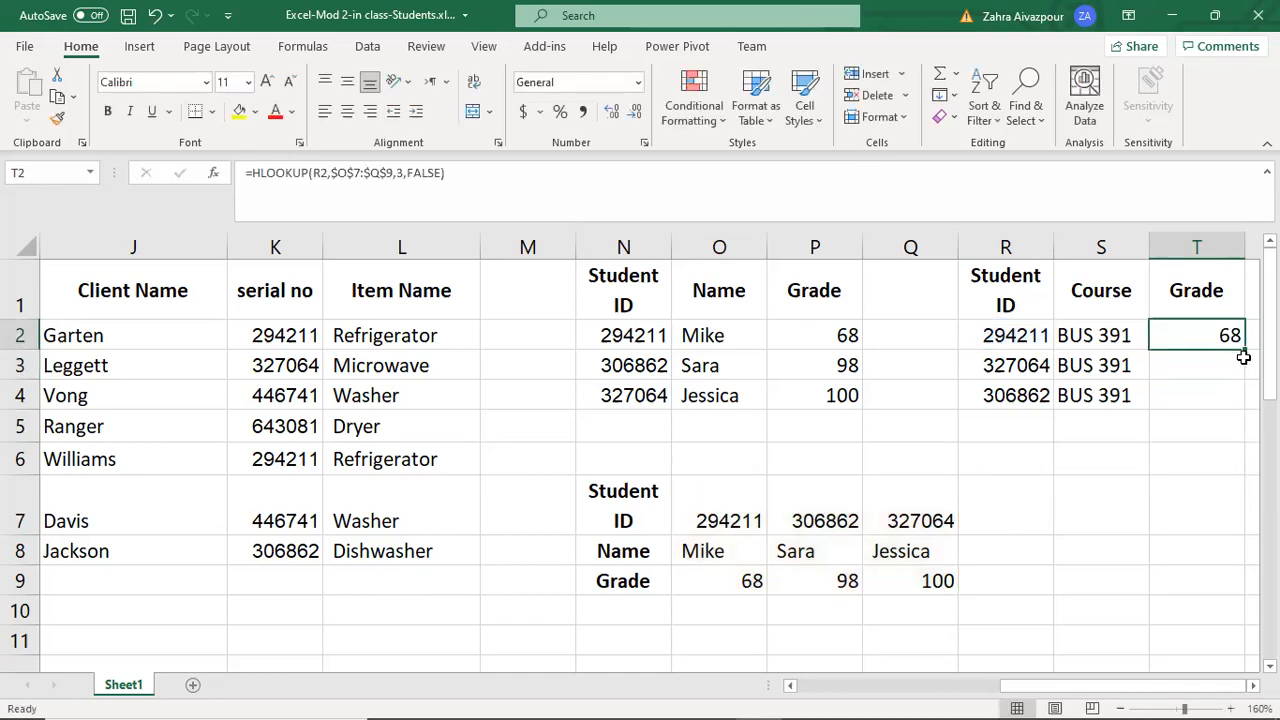
pyautogui.moveTo(1242, 351); pyautogui.dragTo(1240, 408)
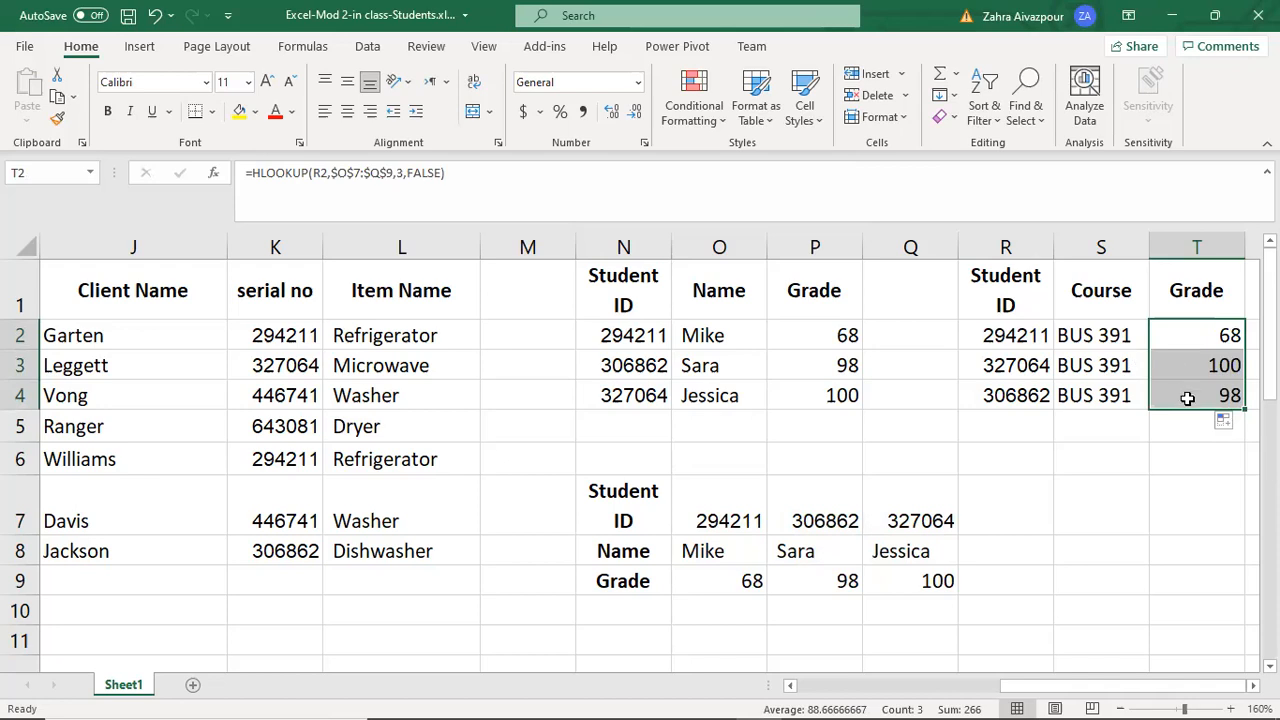
pyautogui.click(1181, 430)
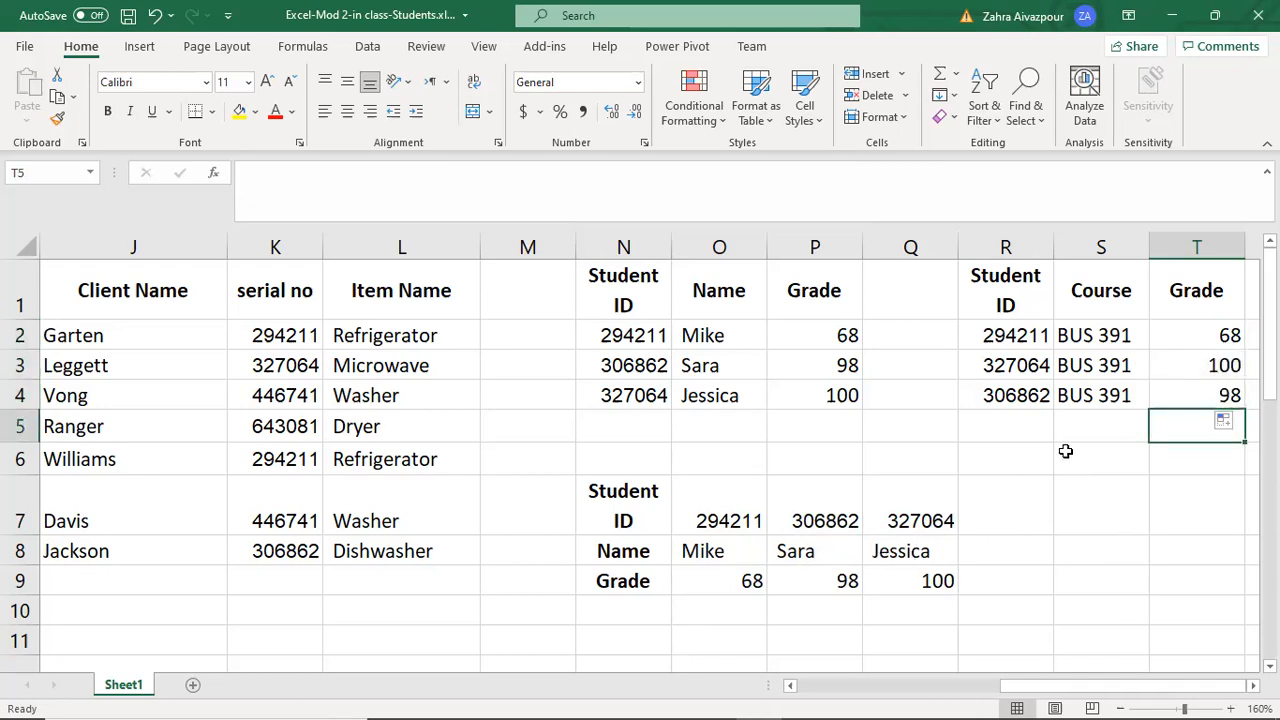
pyautogui.click(1058, 482)
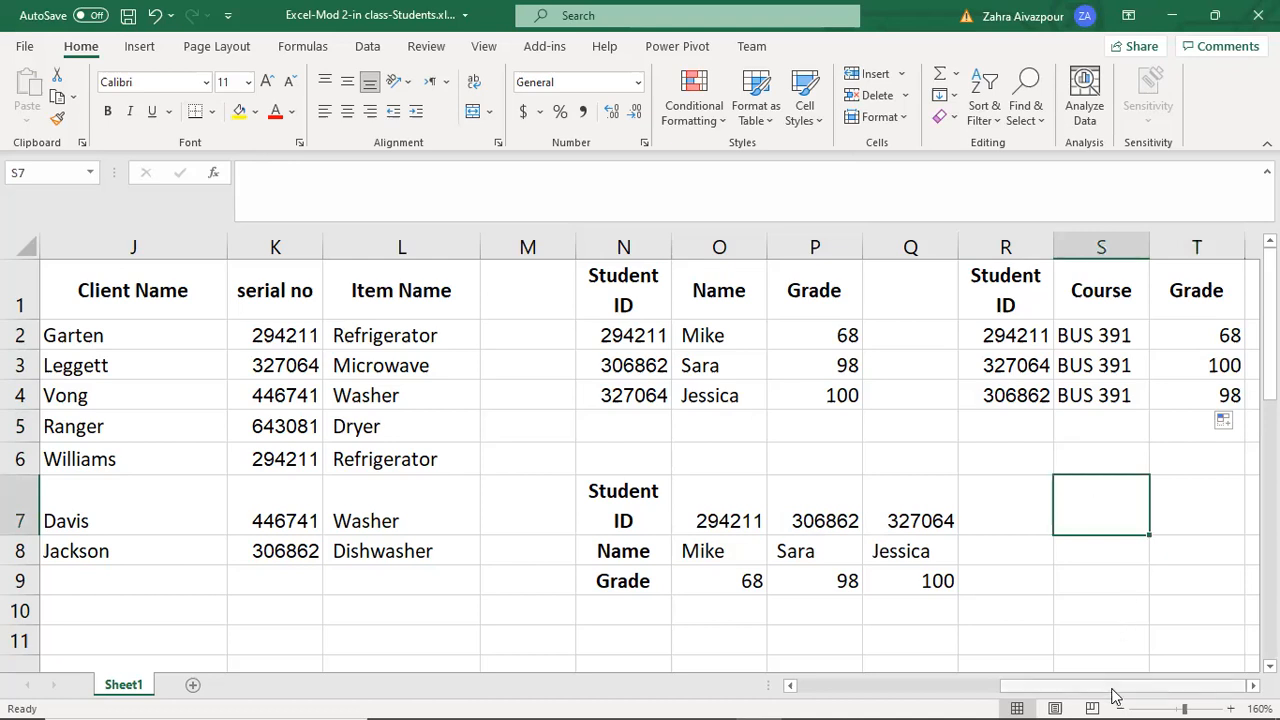
pyautogui.hscroll(-4, 691, 488)
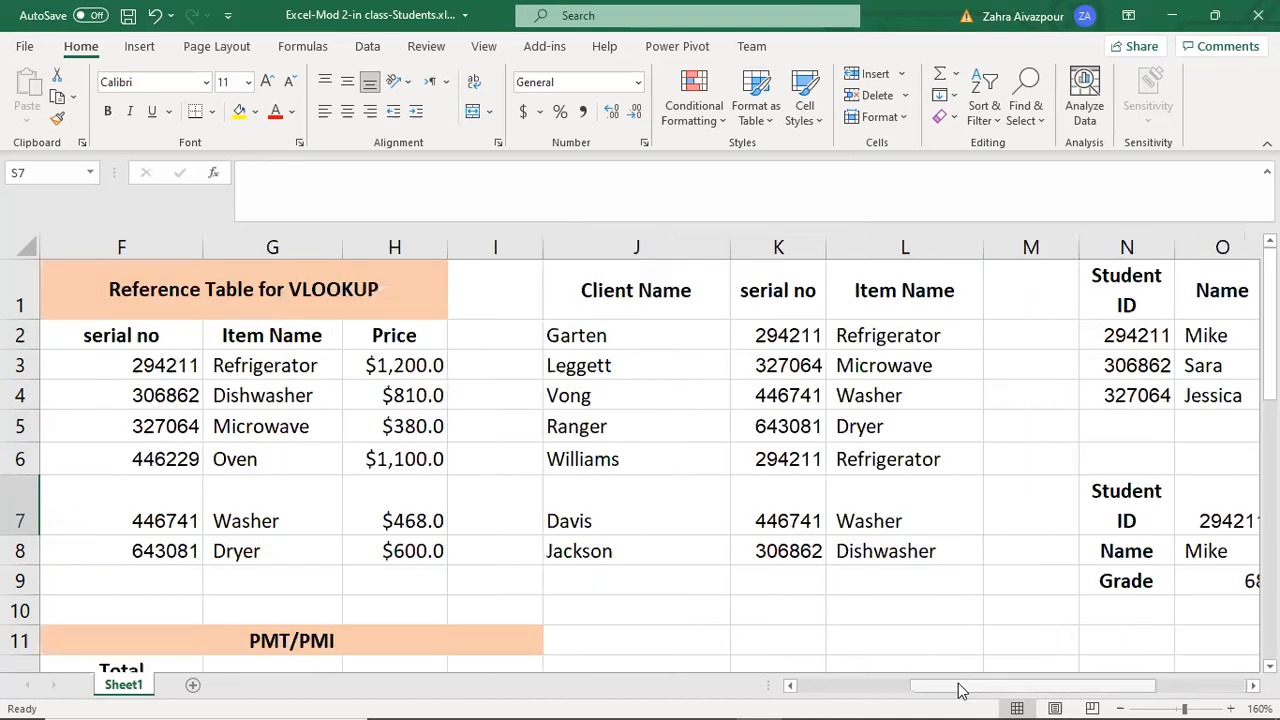
pyautogui.hscroll(-4, 694, 503)
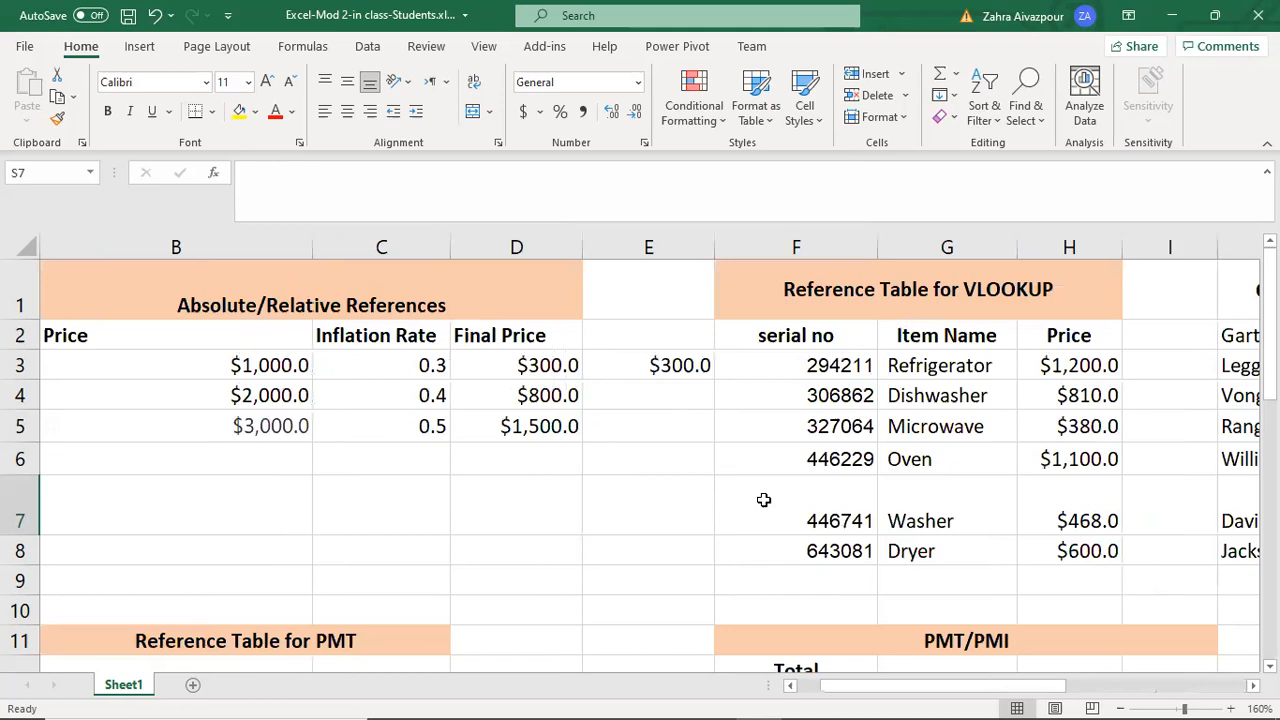
# Examine the IF table's names, monthly pay and loan amounts along with the empty IF result column.
pyautogui.scroll(-6, 818, 492)
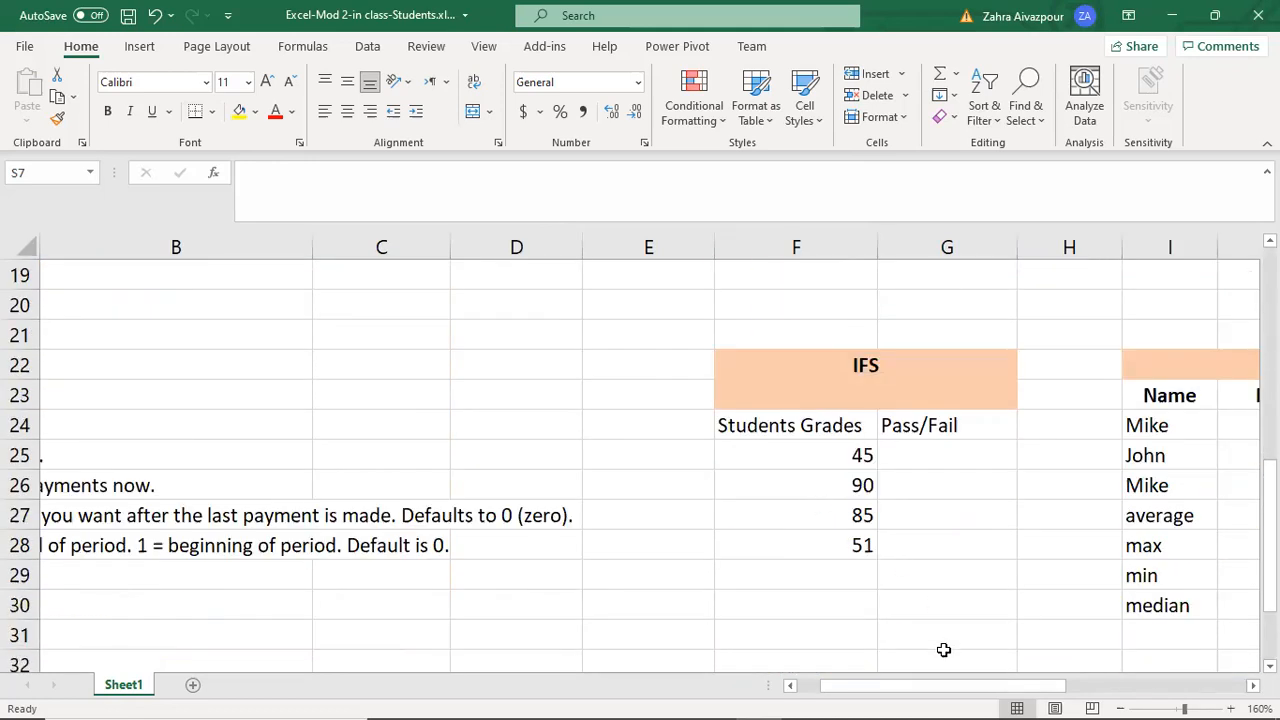
pyautogui.moveTo(908, 692); pyautogui.dragTo(975, 690)
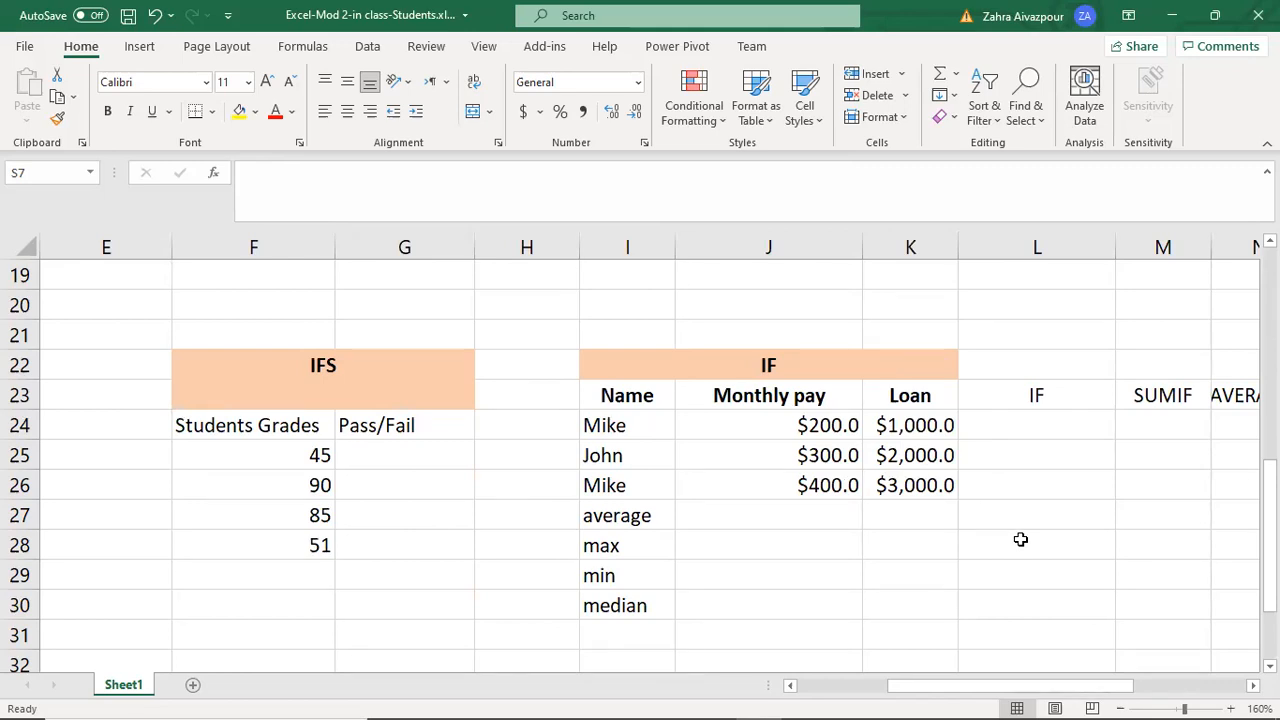
pyautogui.hscroll(1, 915, 432)
pyautogui.click(910, 425)
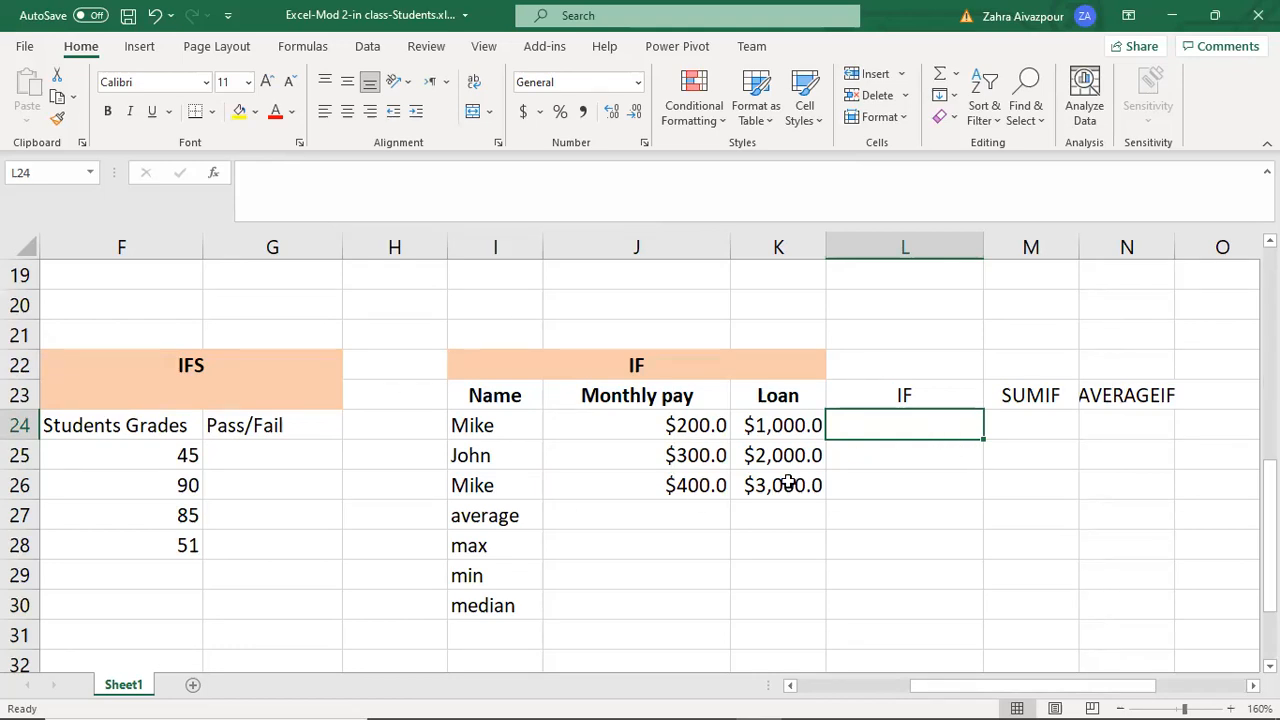
pyautogui.moveTo(501, 424); pyautogui.dragTo(502, 488)
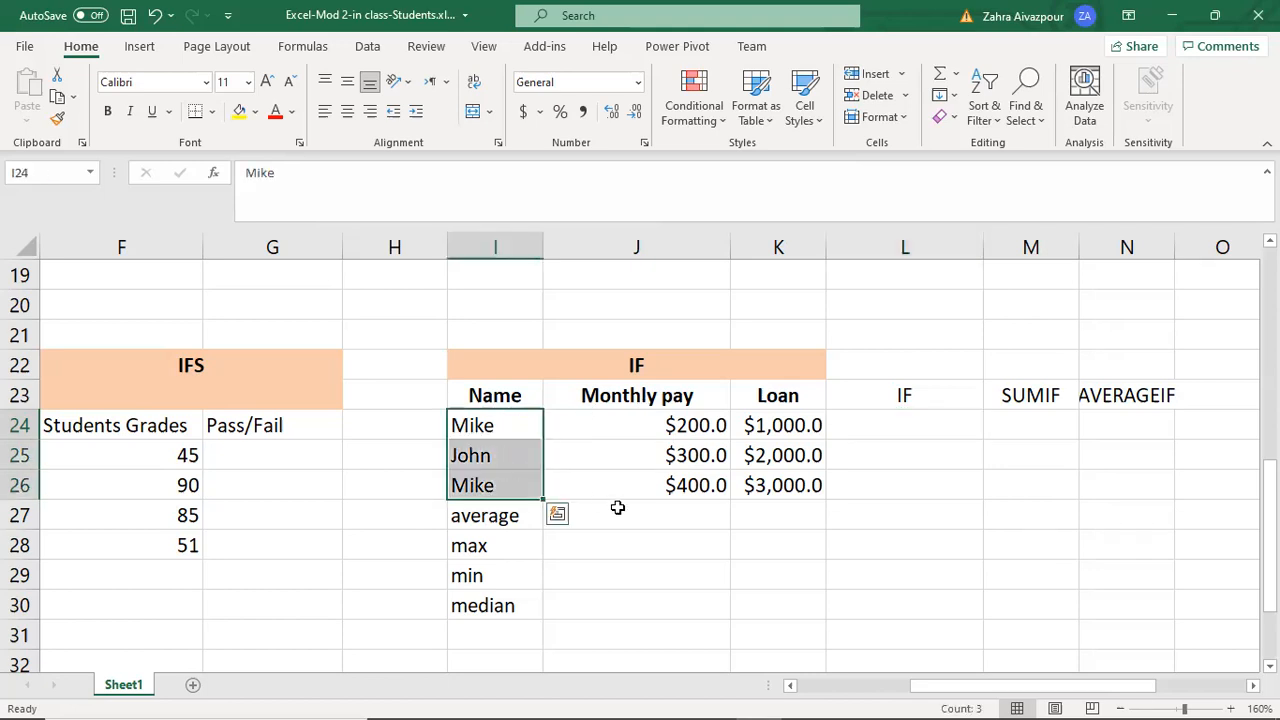
pyautogui.click(633, 418)
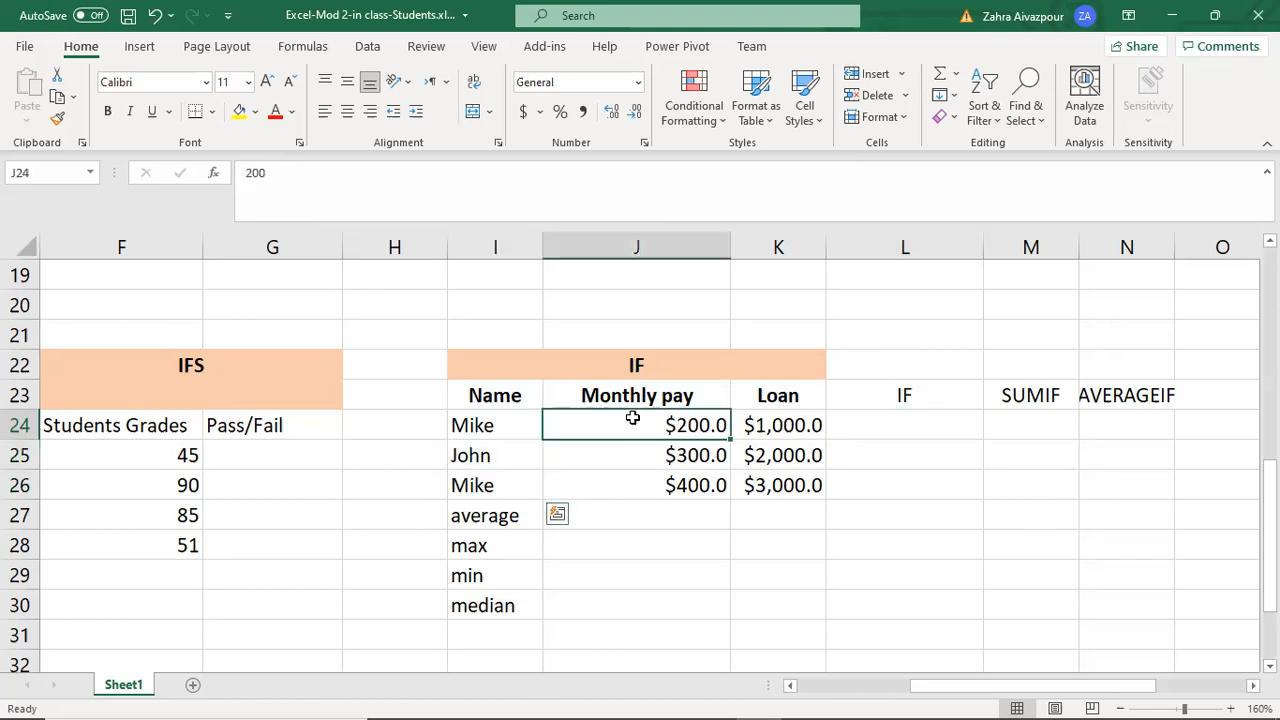
pyautogui.click(777, 432)
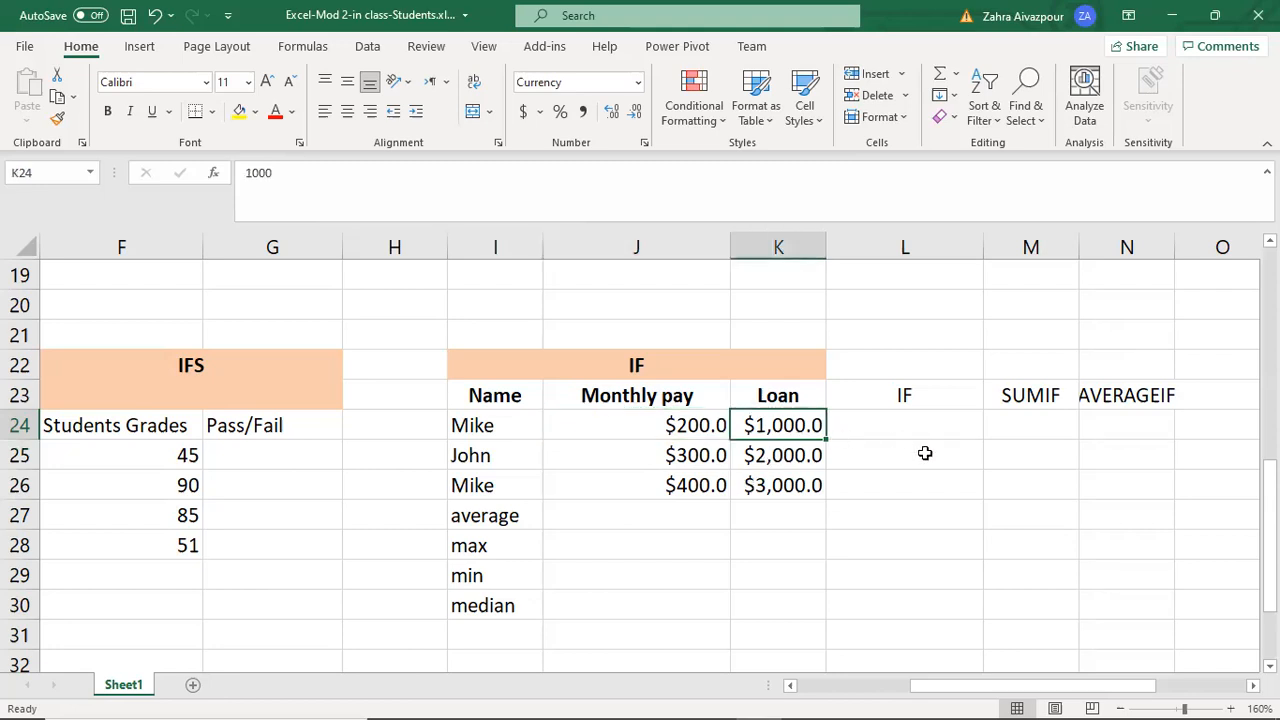
pyautogui.click(897, 427)
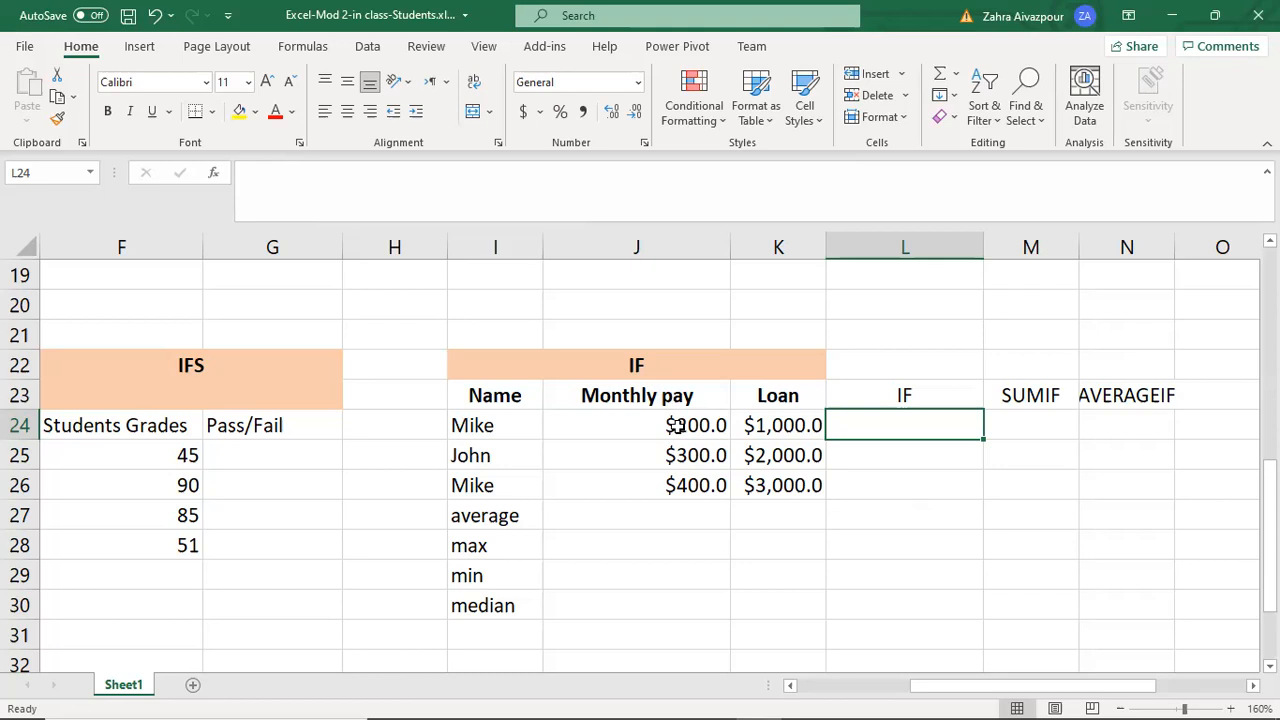
pyautogui.click(672, 426)
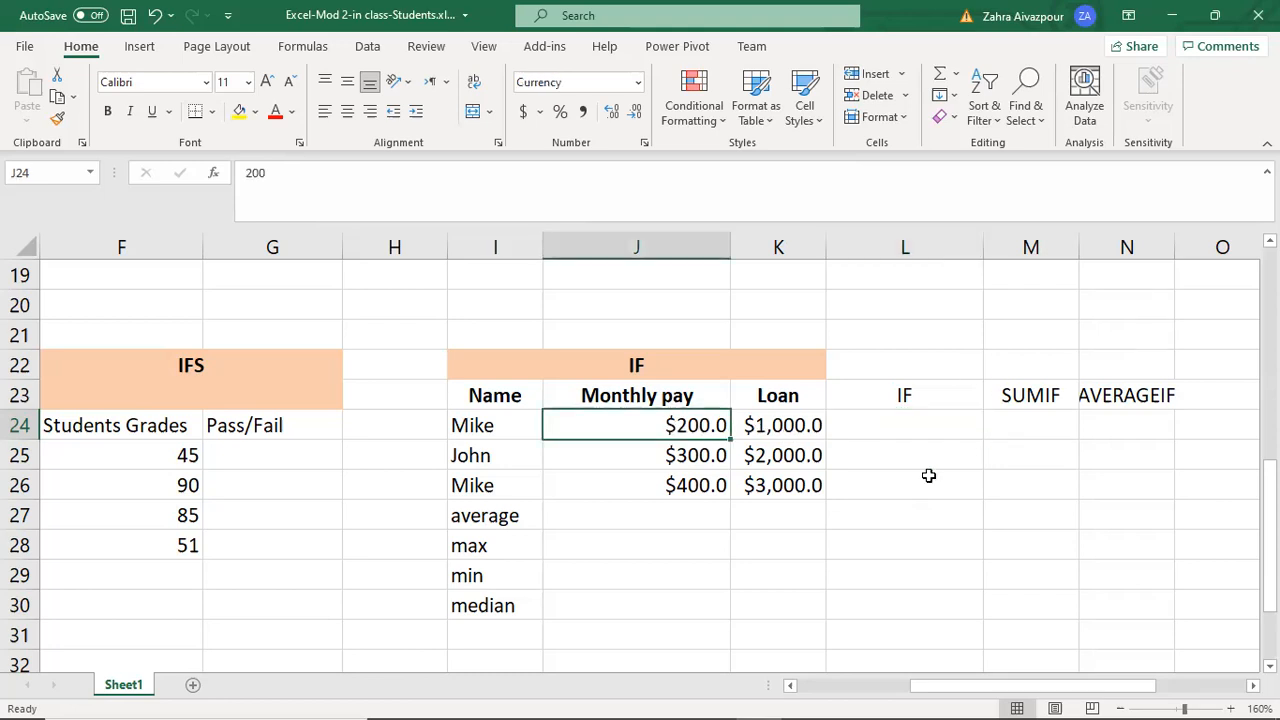
pyautogui.click(766, 428)
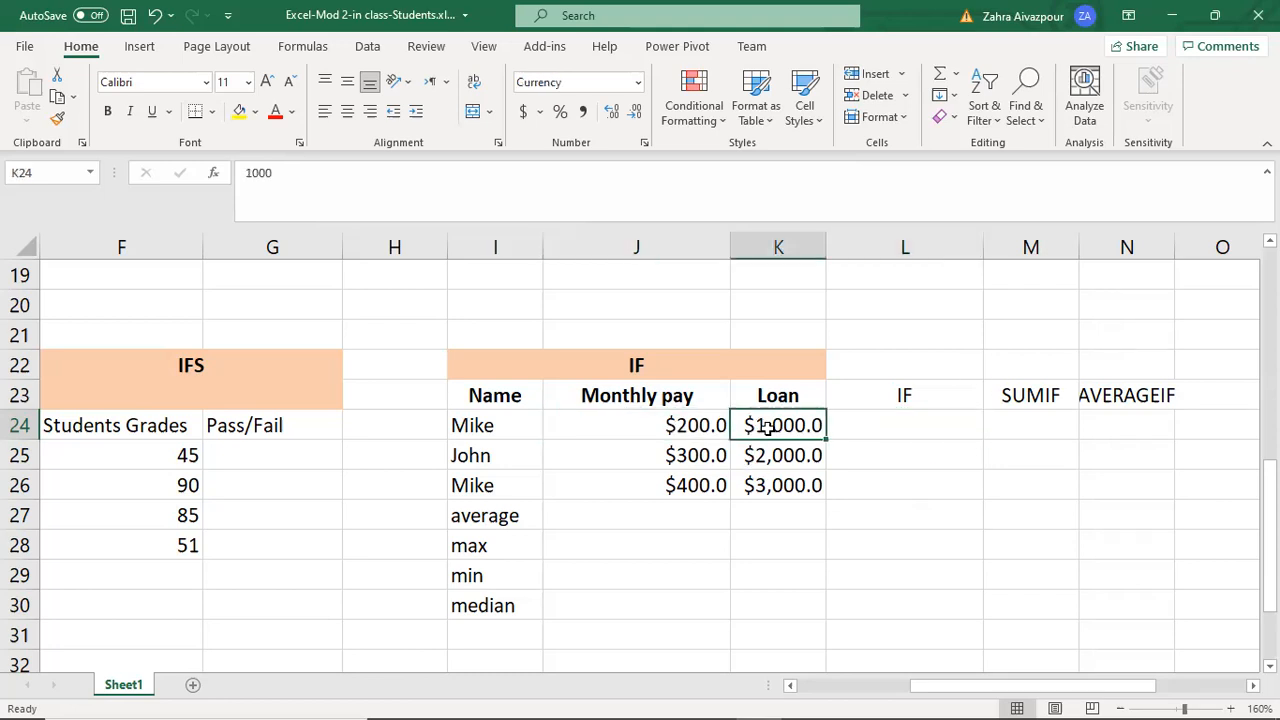
pyautogui.click(885, 428)
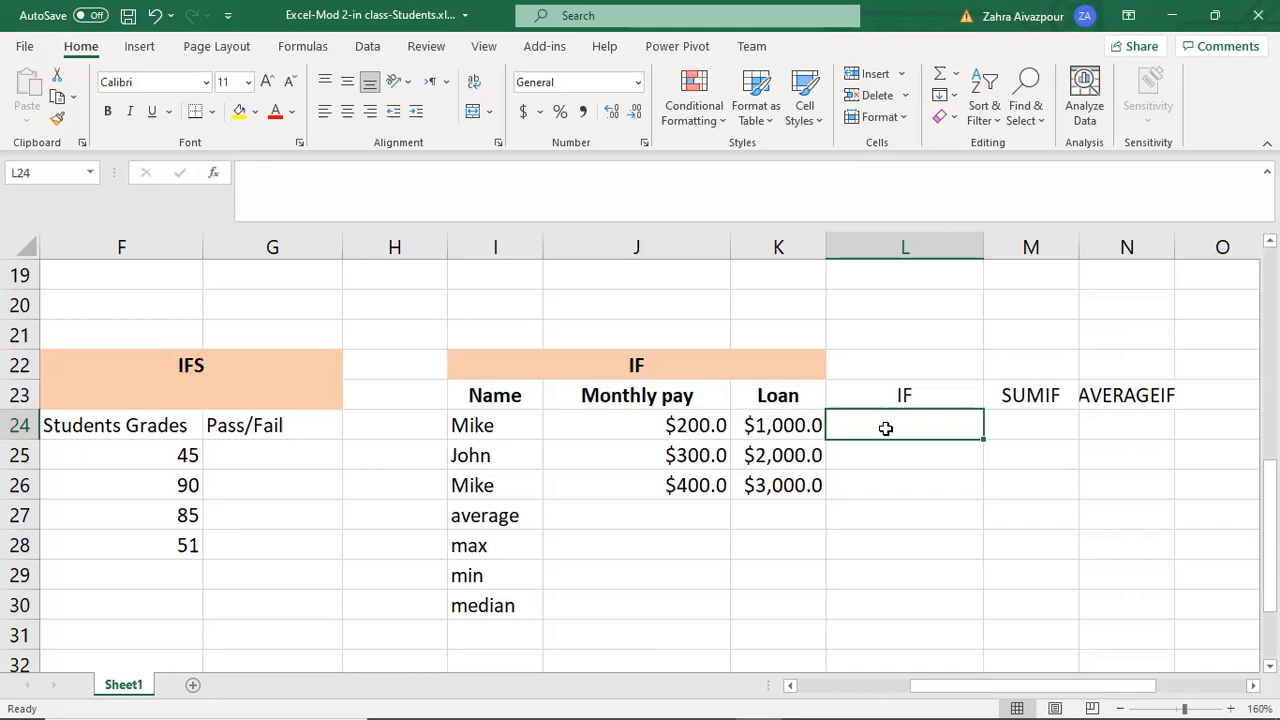
pyautogui.click(793, 427)
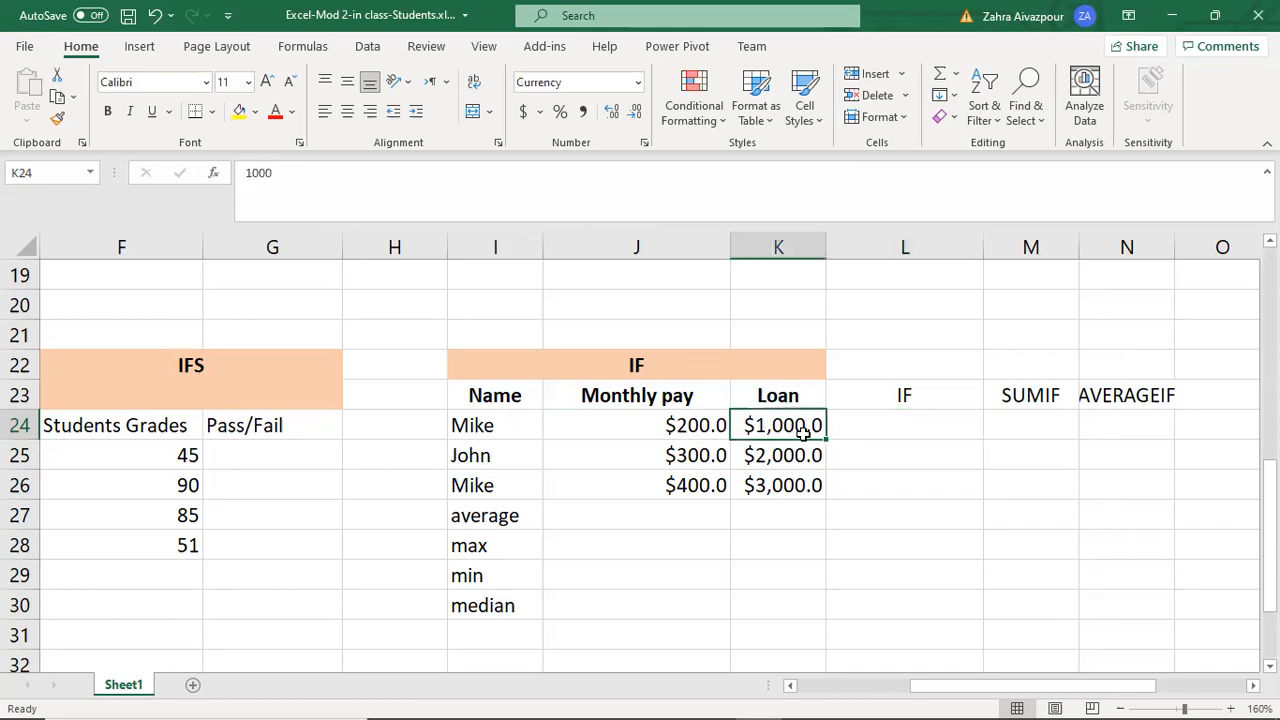
pyautogui.click(668, 428)
pyautogui.click(682, 462)
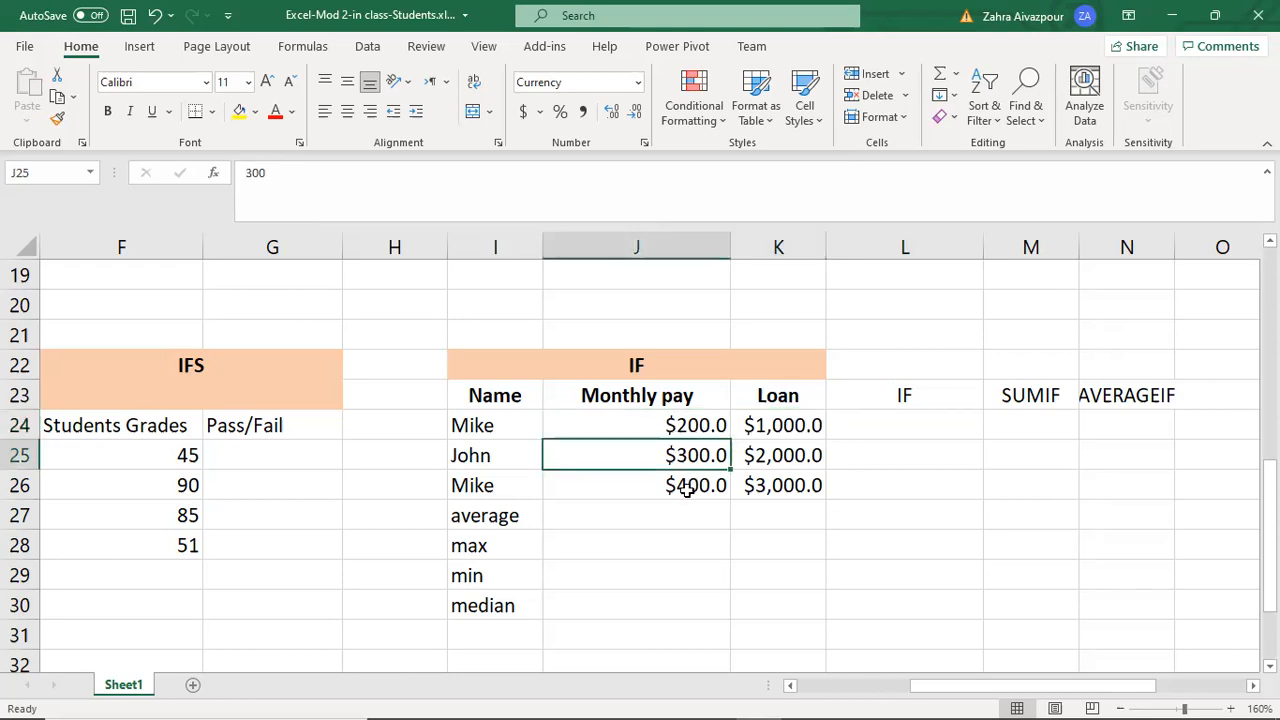
pyautogui.click(886, 426)
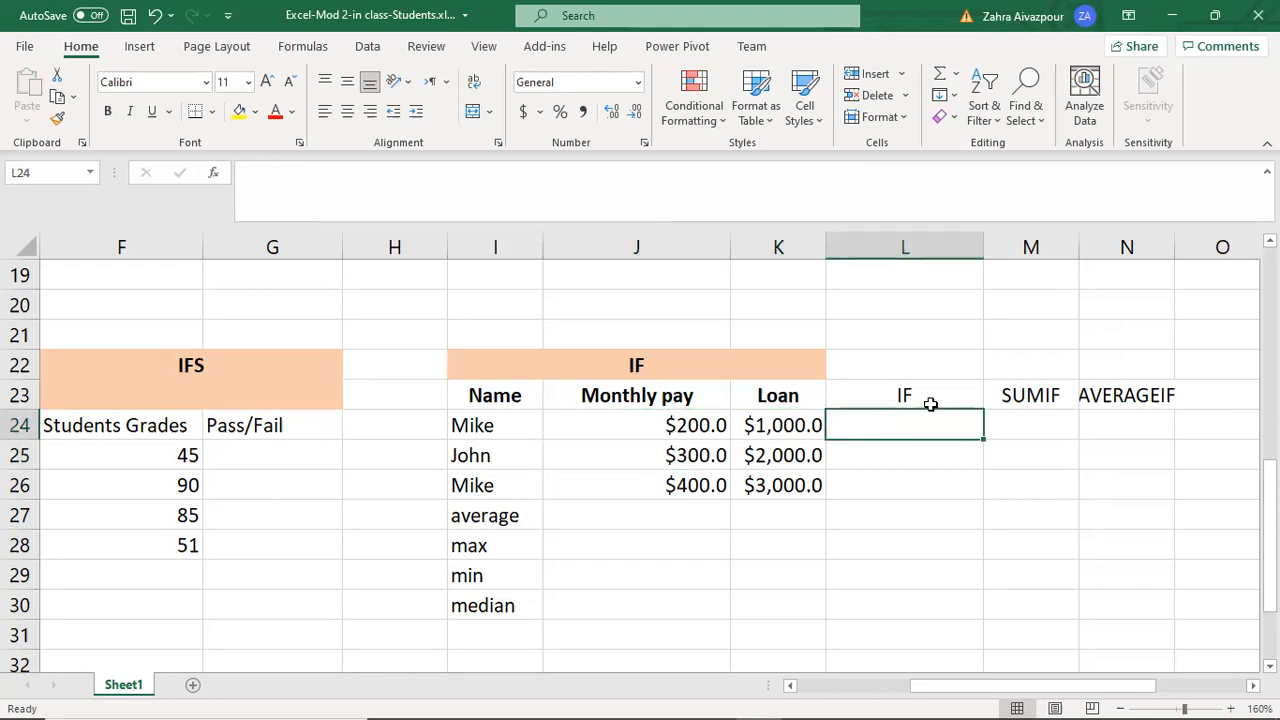
pyautogui.moveTo(917, 432); pyautogui.dragTo(926, 477)
# Start an IF formula in L24 with the logical test K24>1000.
pyautogui.click(902, 428)
pyautogui.write('=')
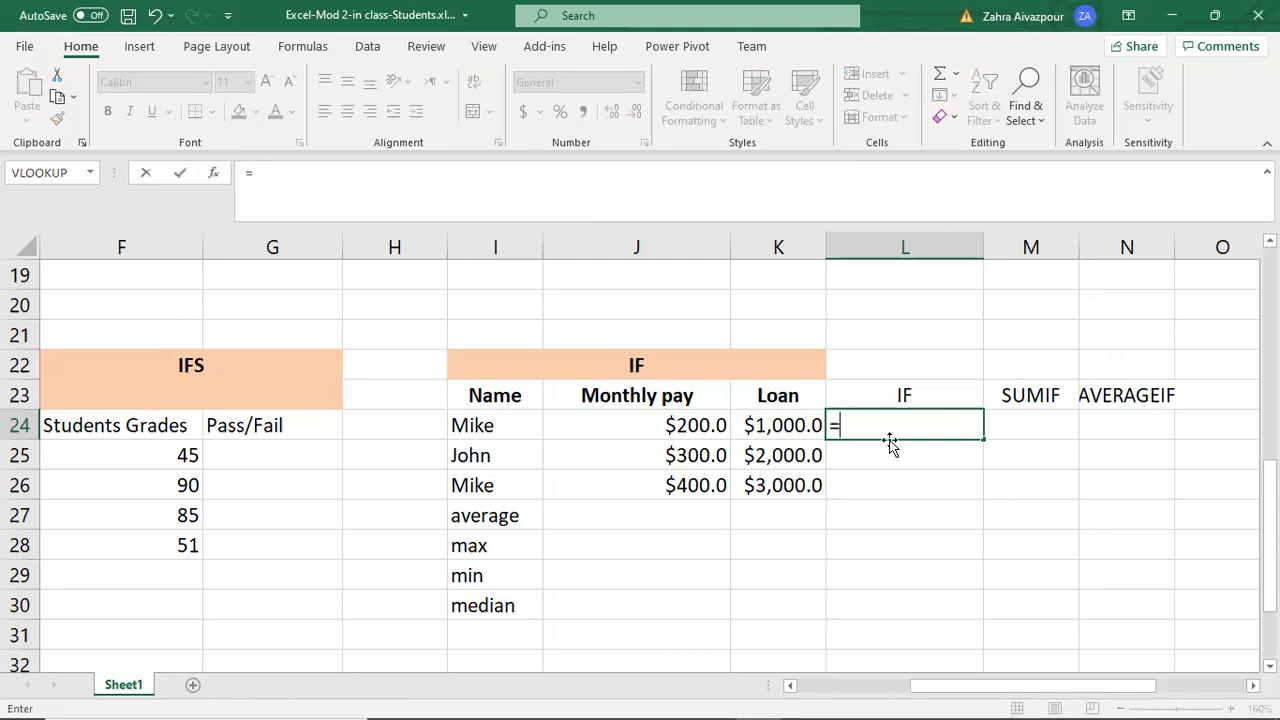
pyautogui.write('if')
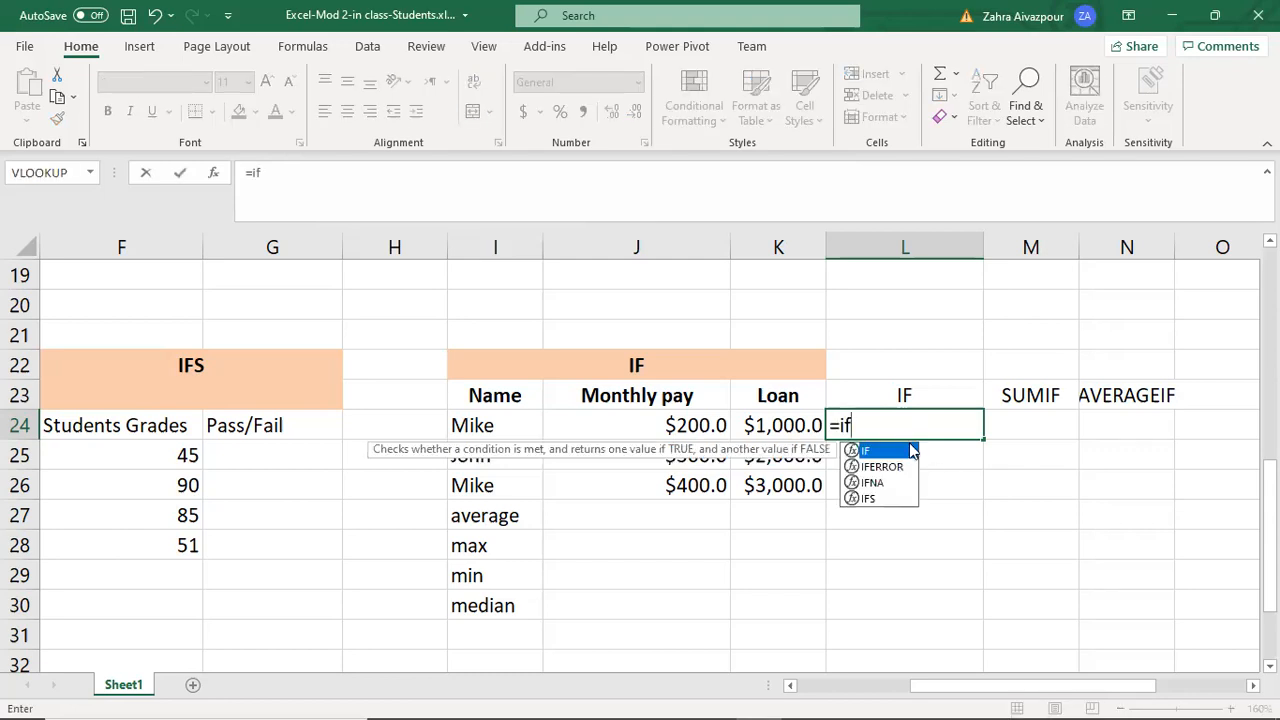
pyautogui.press('Tab')
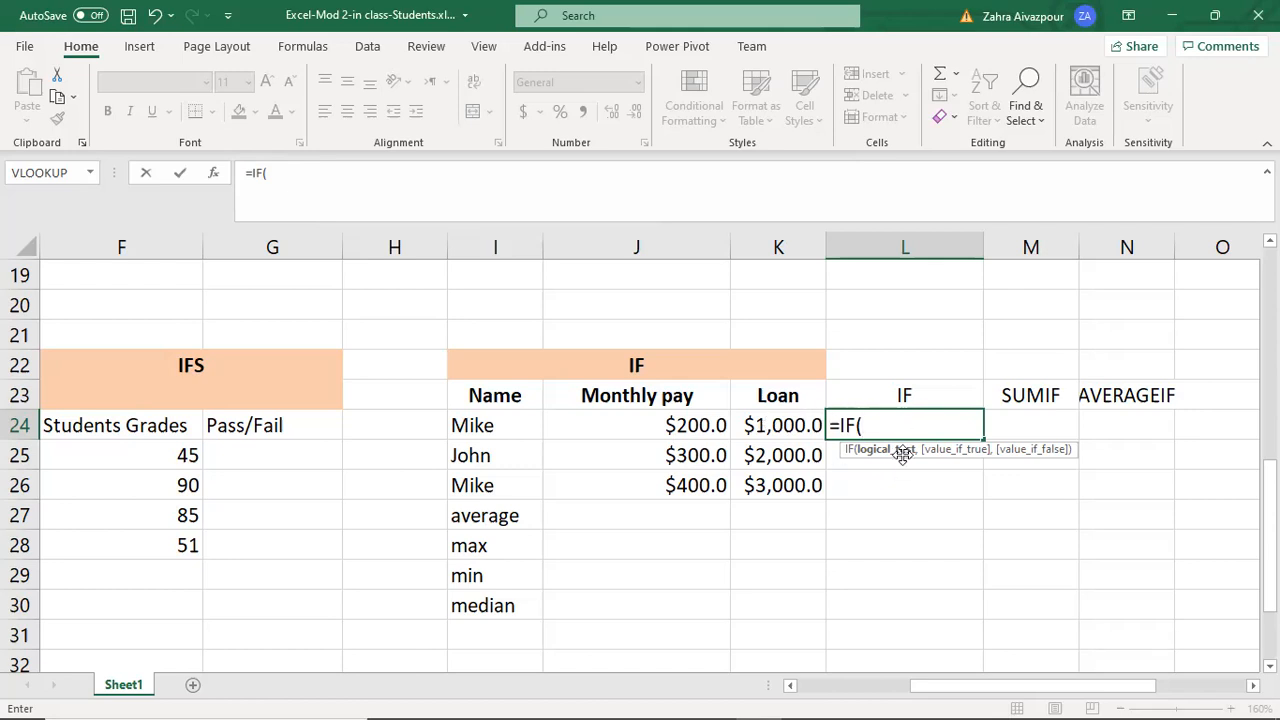
pyautogui.click(771, 424)
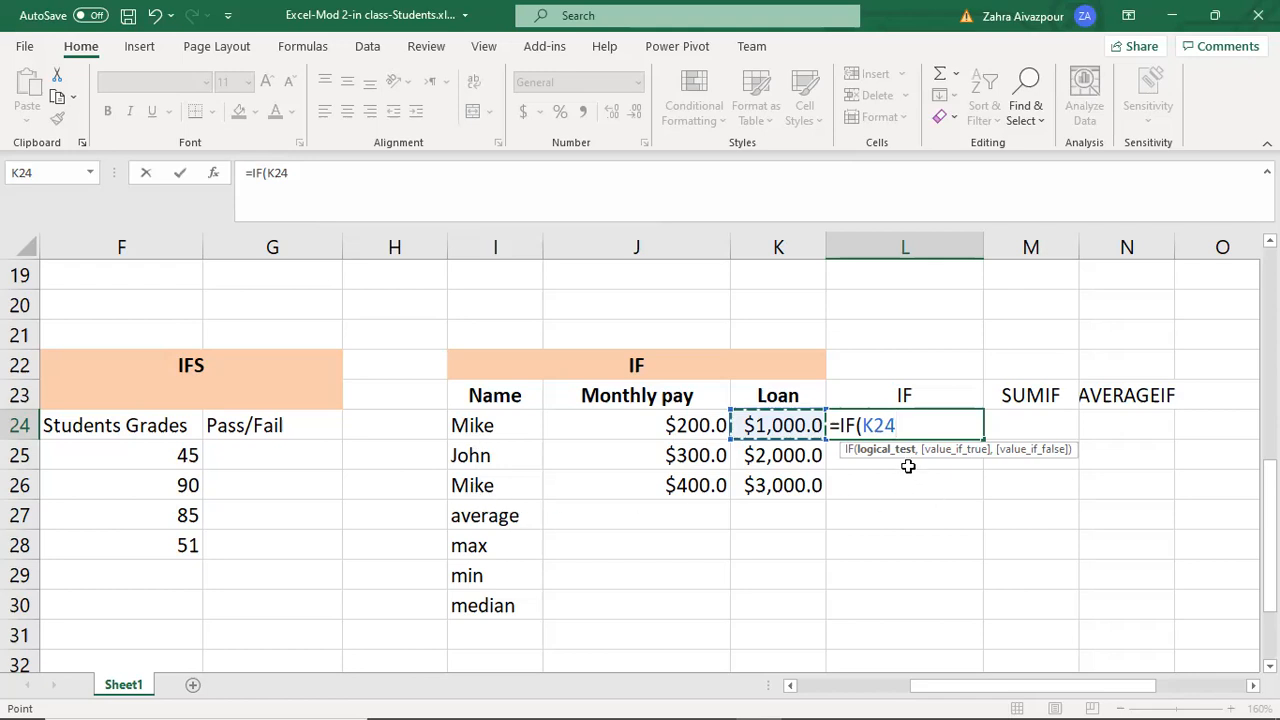
pyautogui.write('>100')
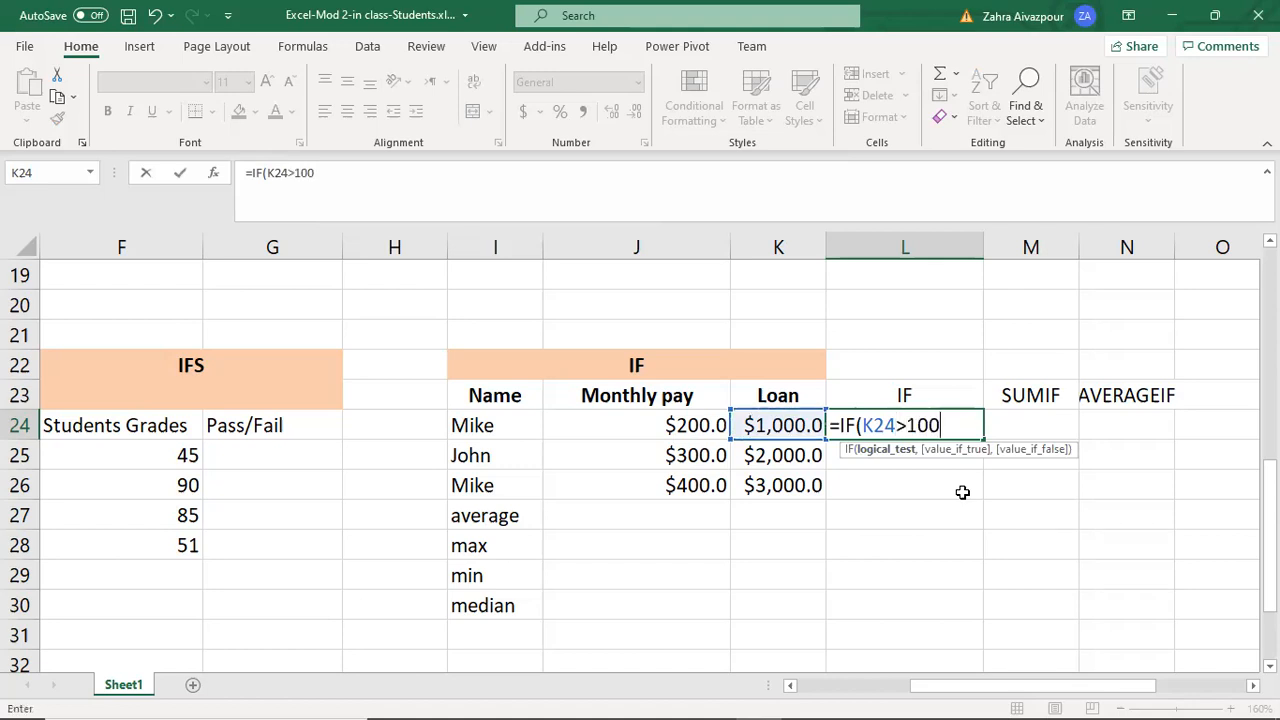
pyautogui.write('0,')
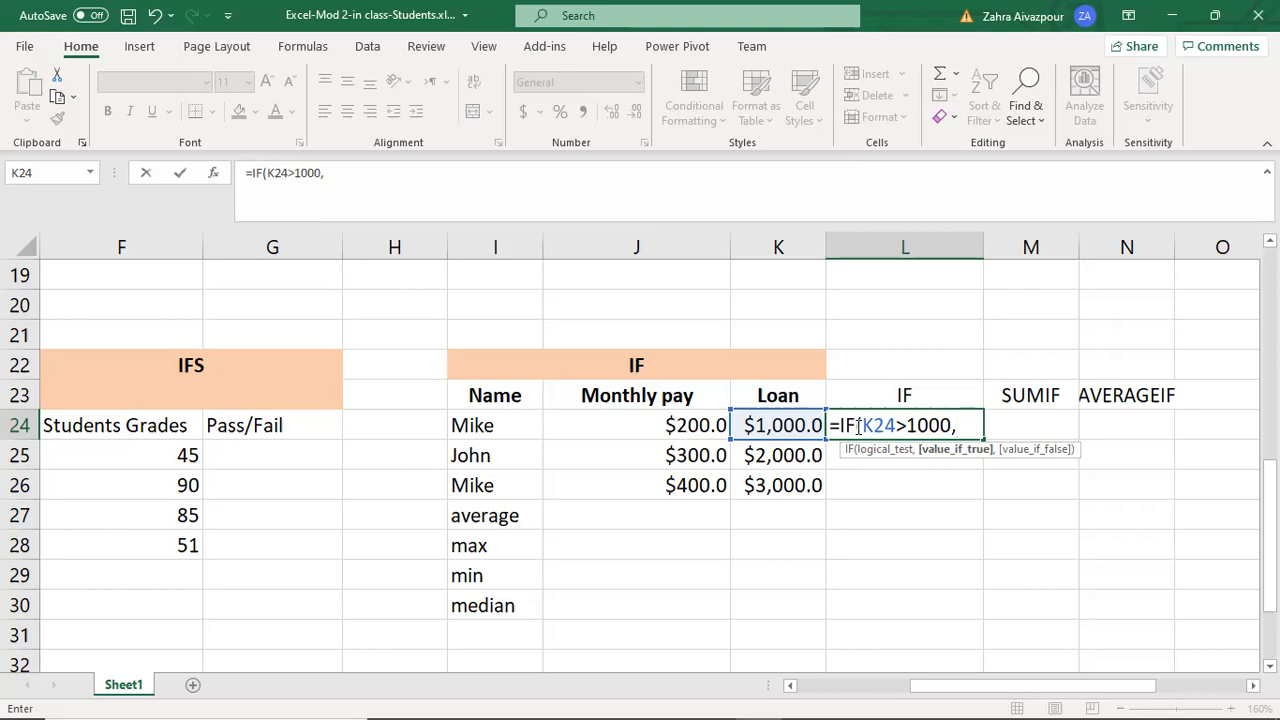
# Set the IF formula to return J24+50 when true and J24 when false, and enter it in L24.
pyautogui.click(656, 425)
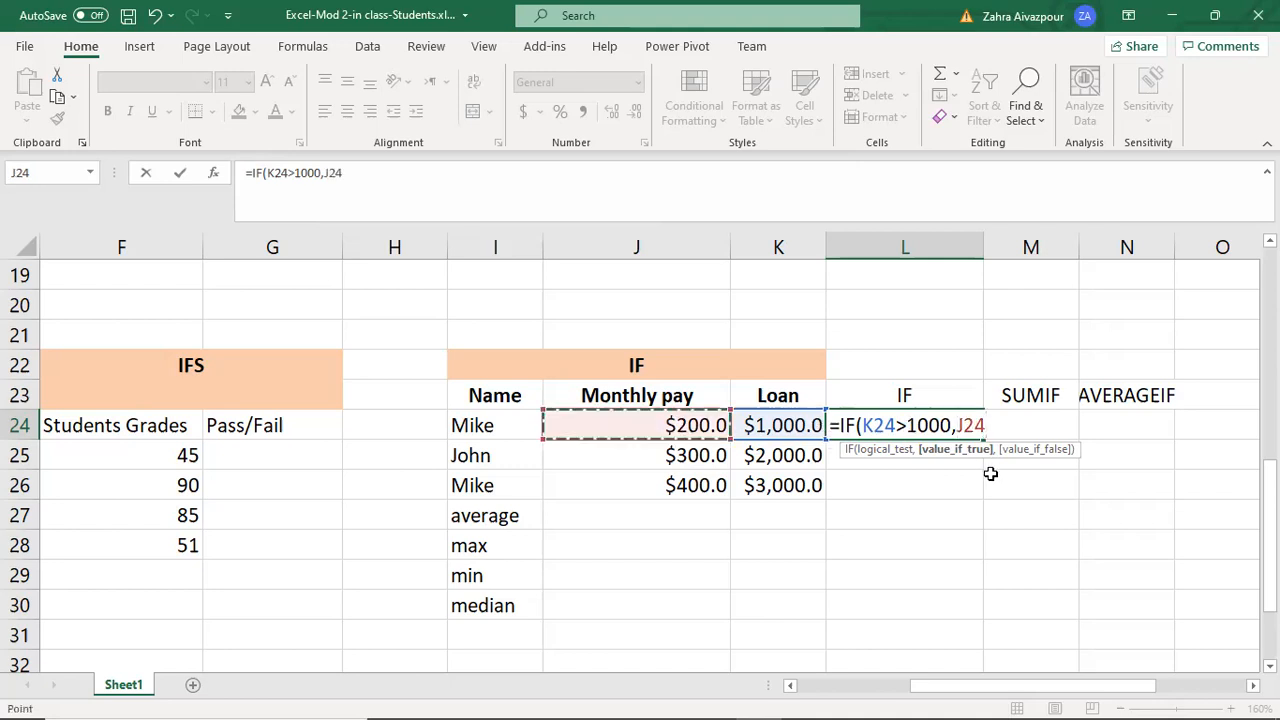
pyautogui.write('+')
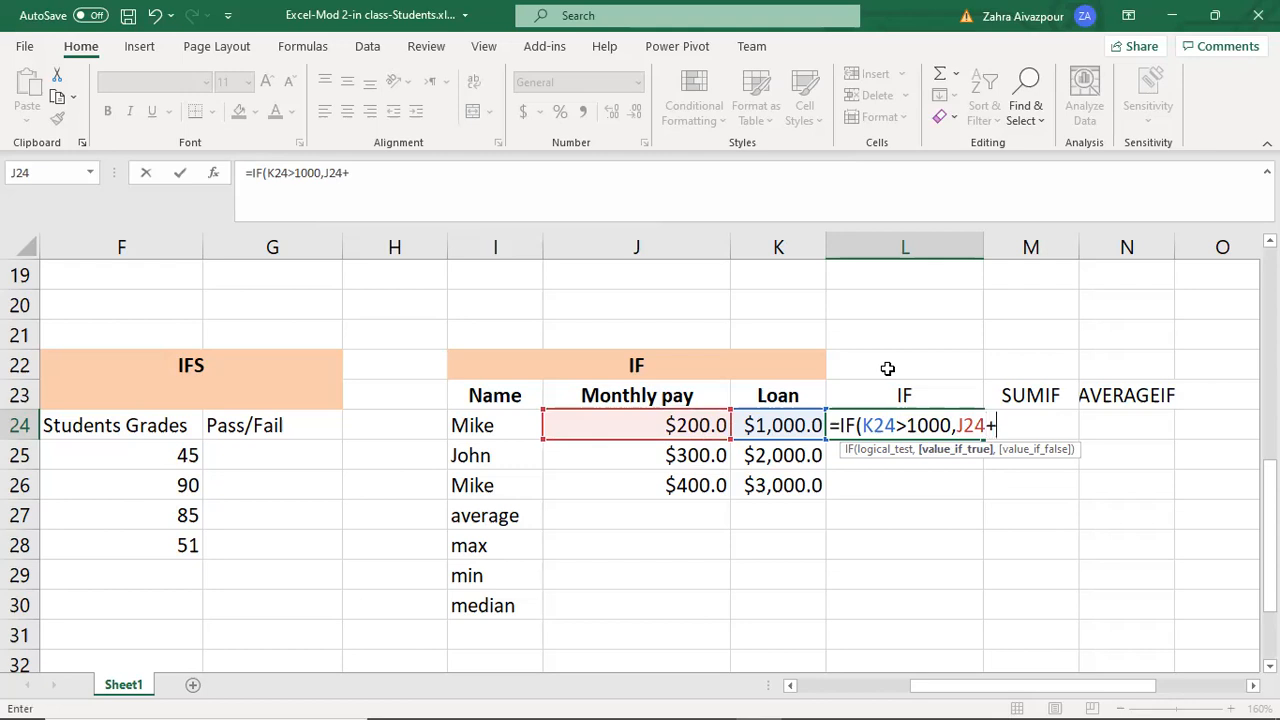
pyautogui.write('50,')
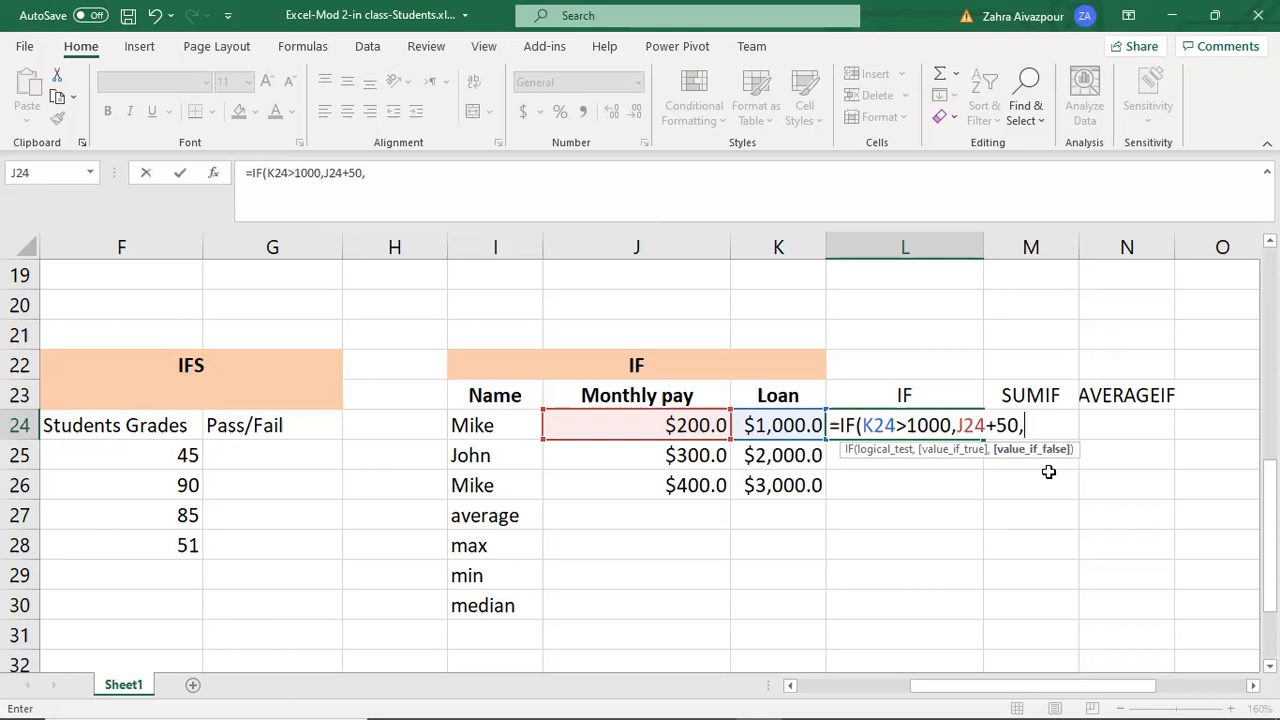
pyautogui.click(675, 425)
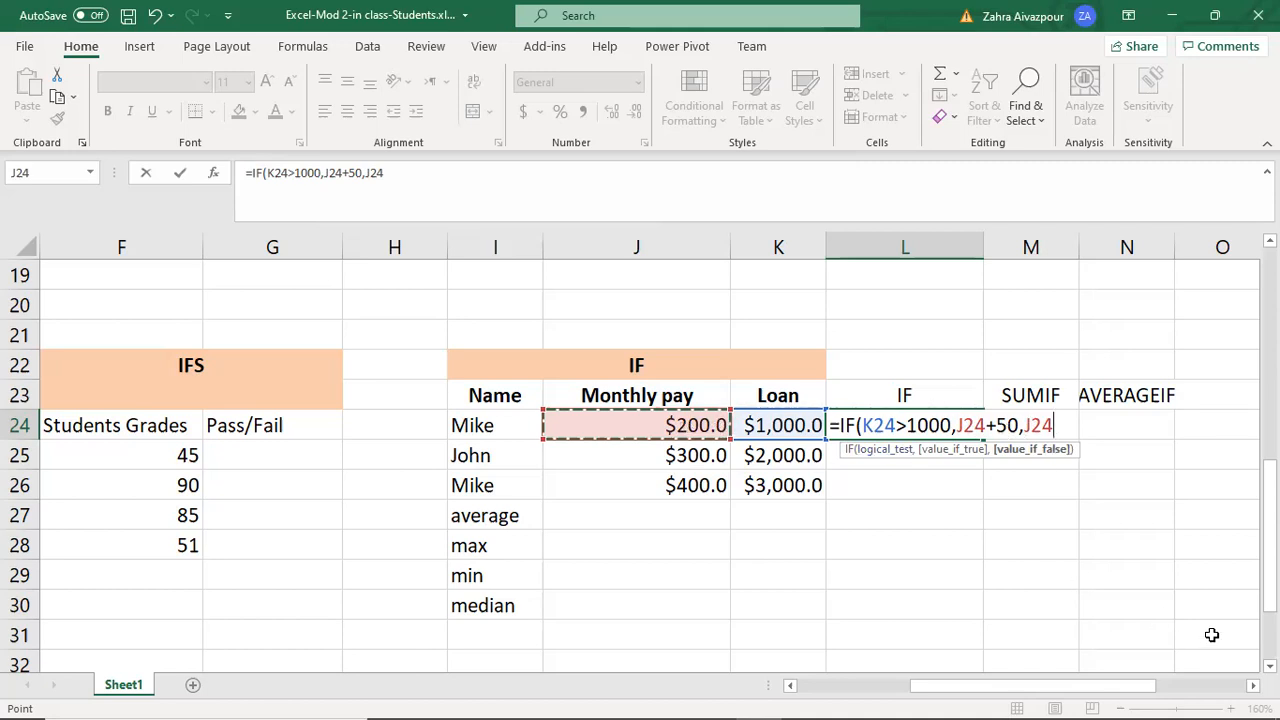
pyautogui.press('Return')
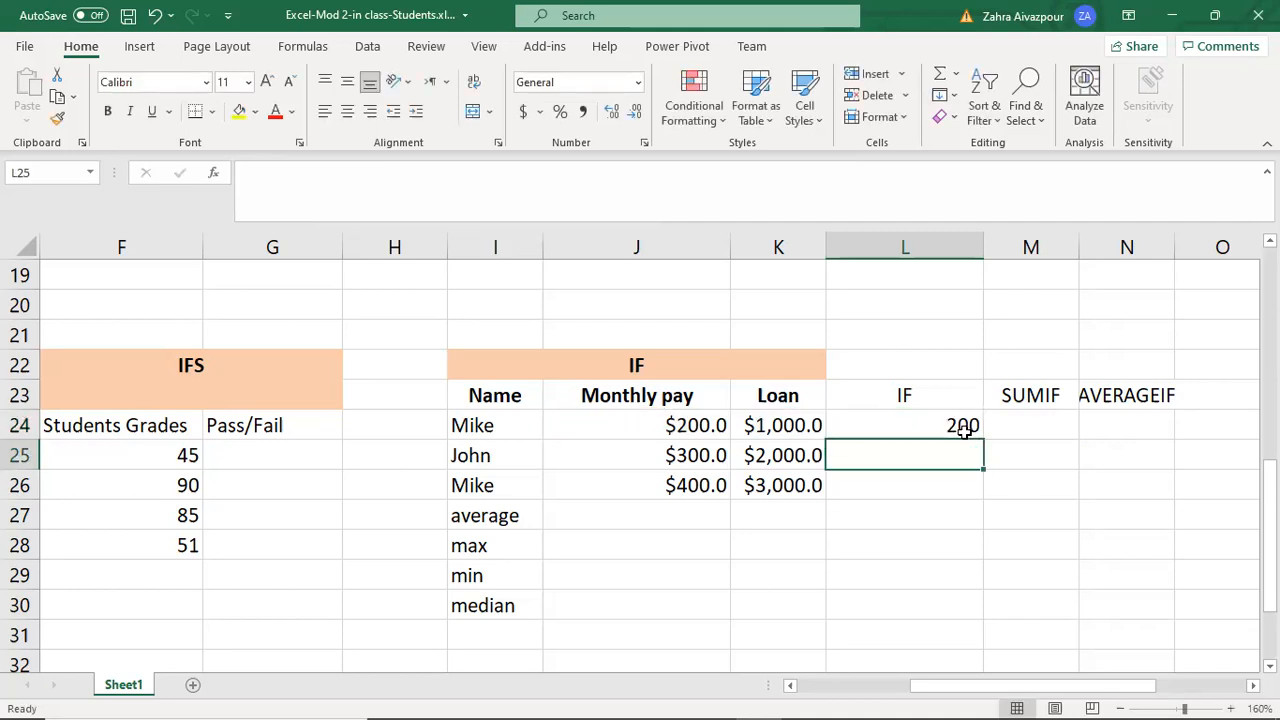
# Fill the IF formula from L24 down through L26 and check the copied rows against their loan and monthly pay.
pyautogui.click(965, 430)
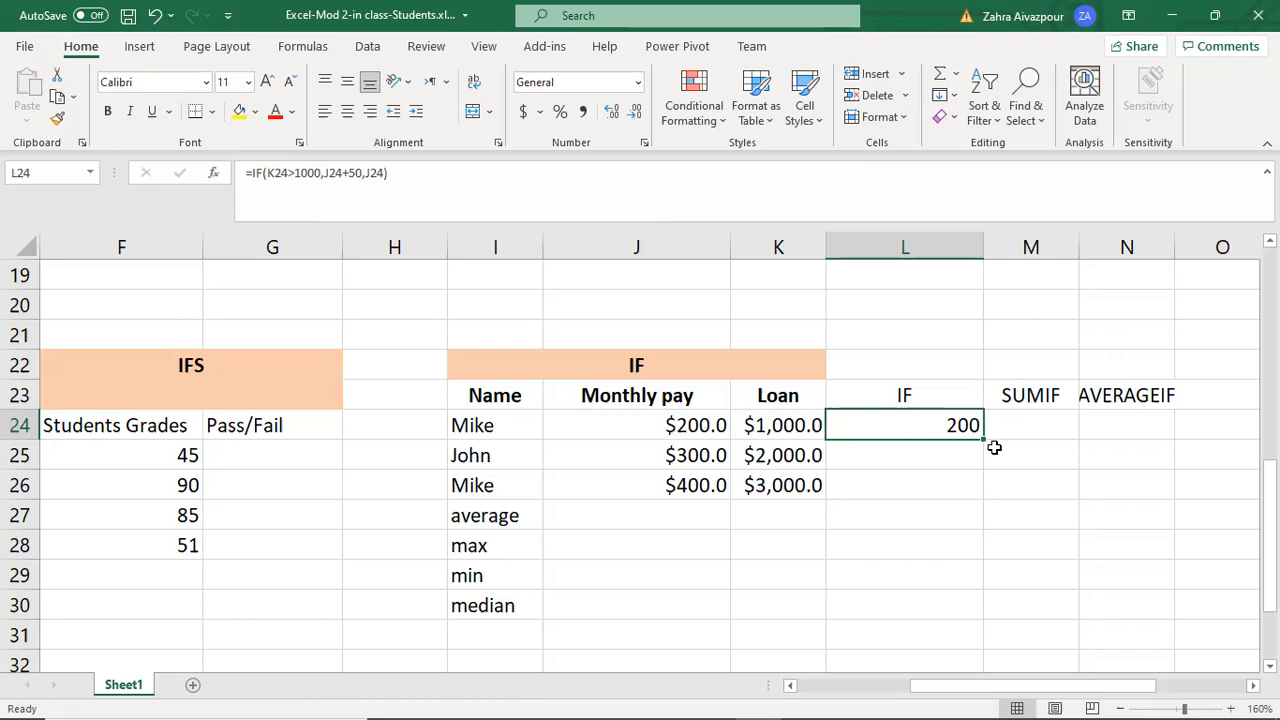
pyautogui.moveTo(984, 441); pyautogui.dragTo(977, 495)
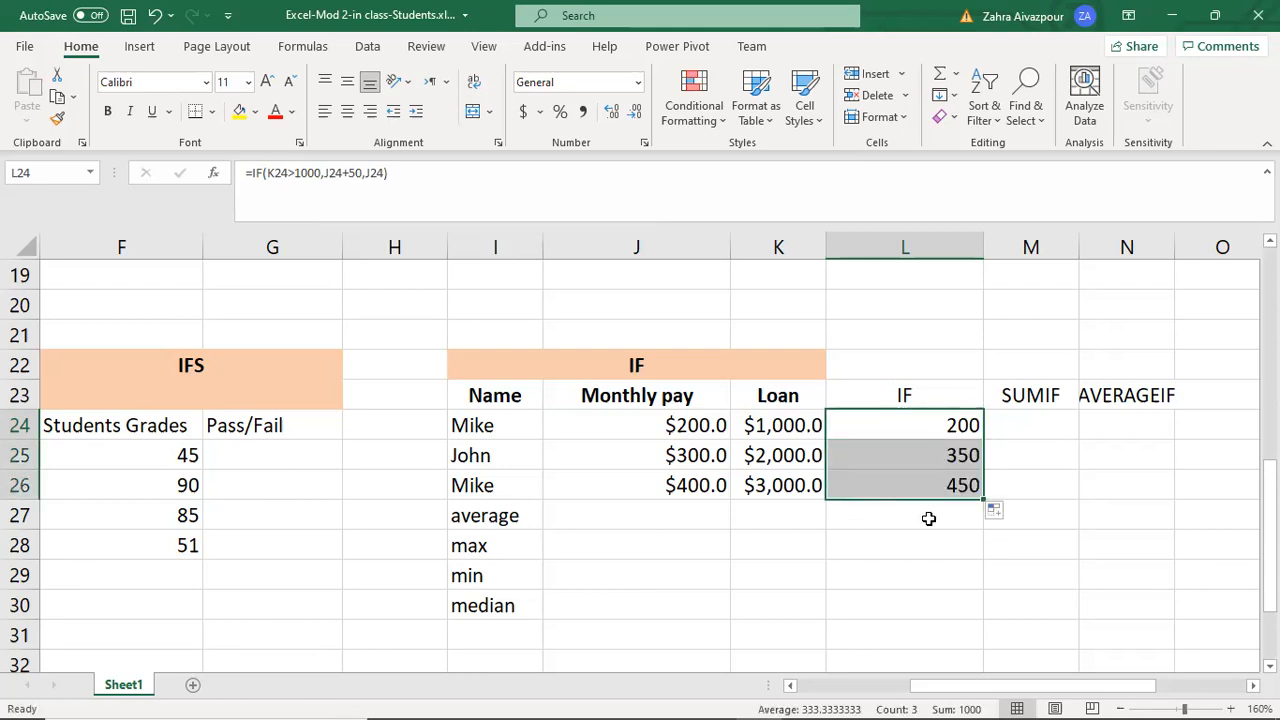
pyautogui.click(1010, 469)
pyautogui.click(945, 455)
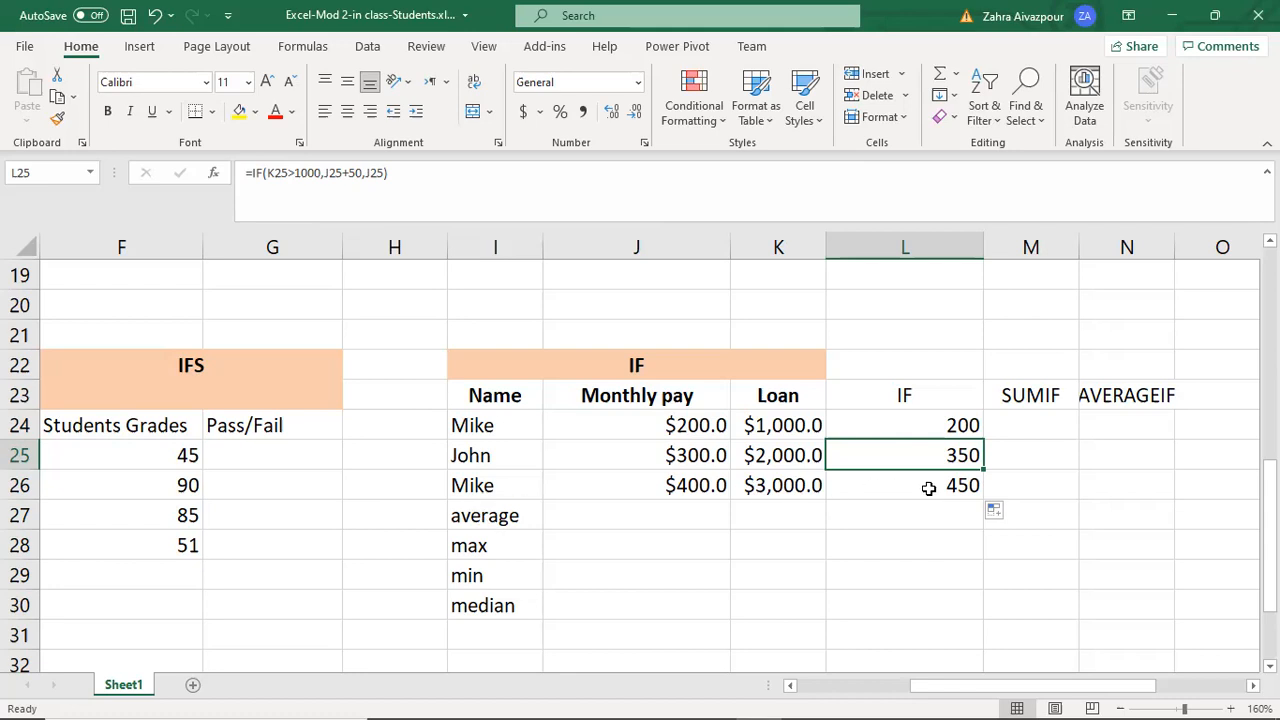
pyautogui.click(785, 491)
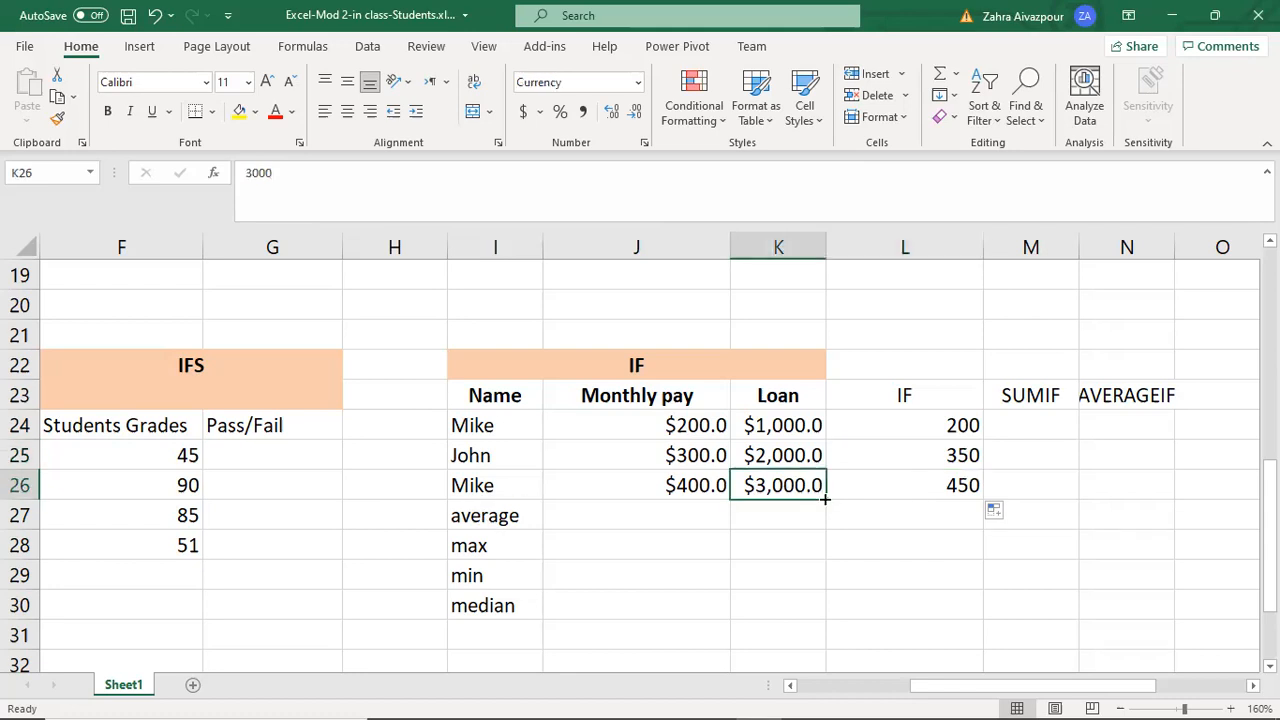
pyautogui.click(665, 491)
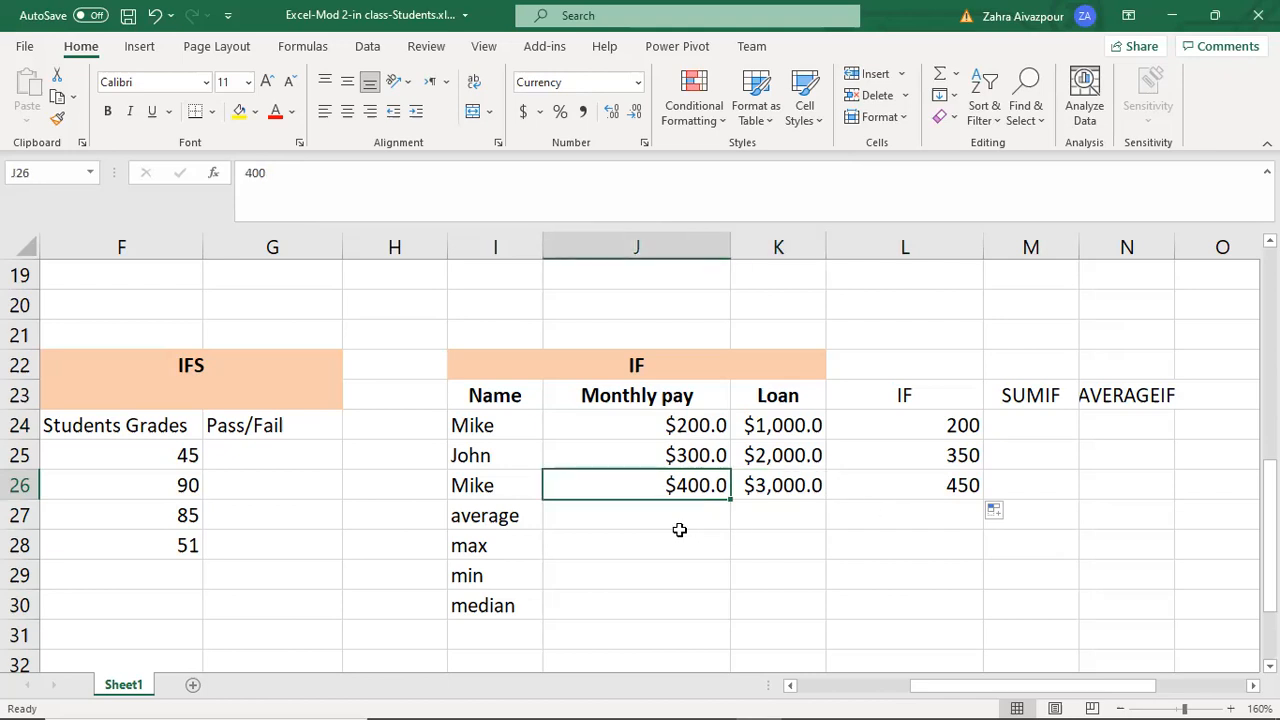
# Calculate the average monthly pay in J27 with an AVERAGE formula over J24:J26.
pyautogui.click(659, 518)
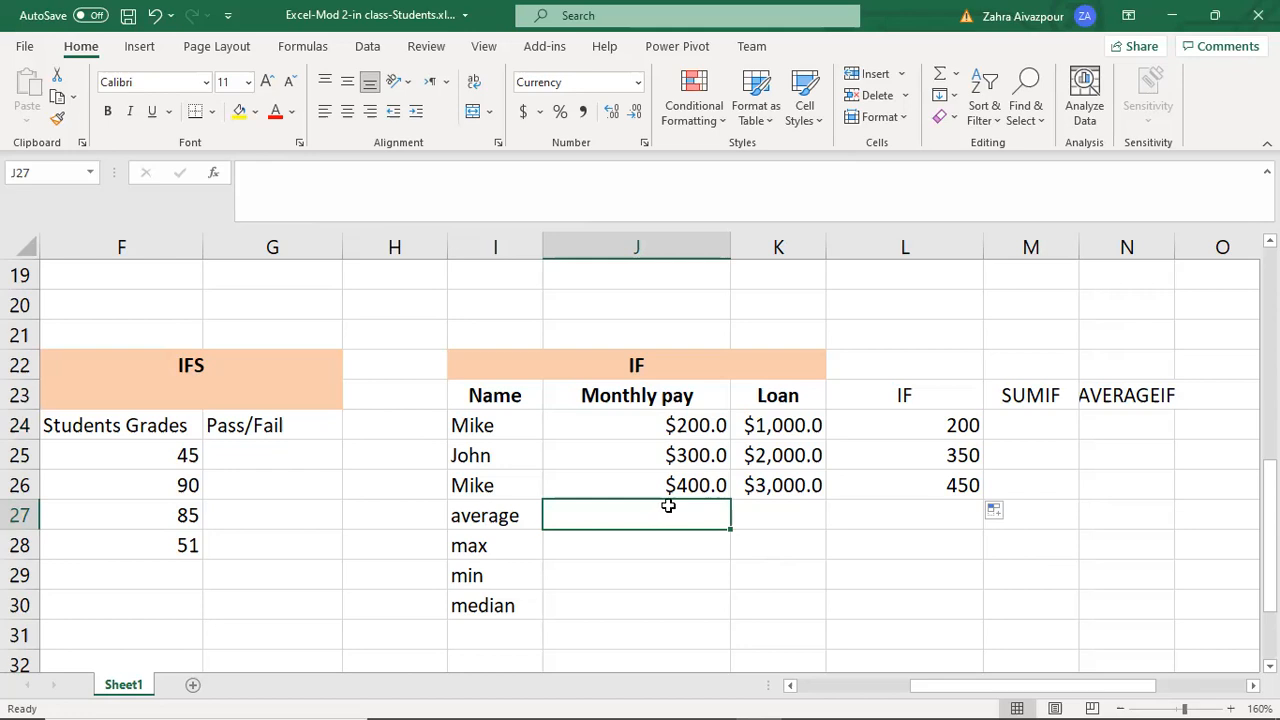
pyautogui.write('=a')
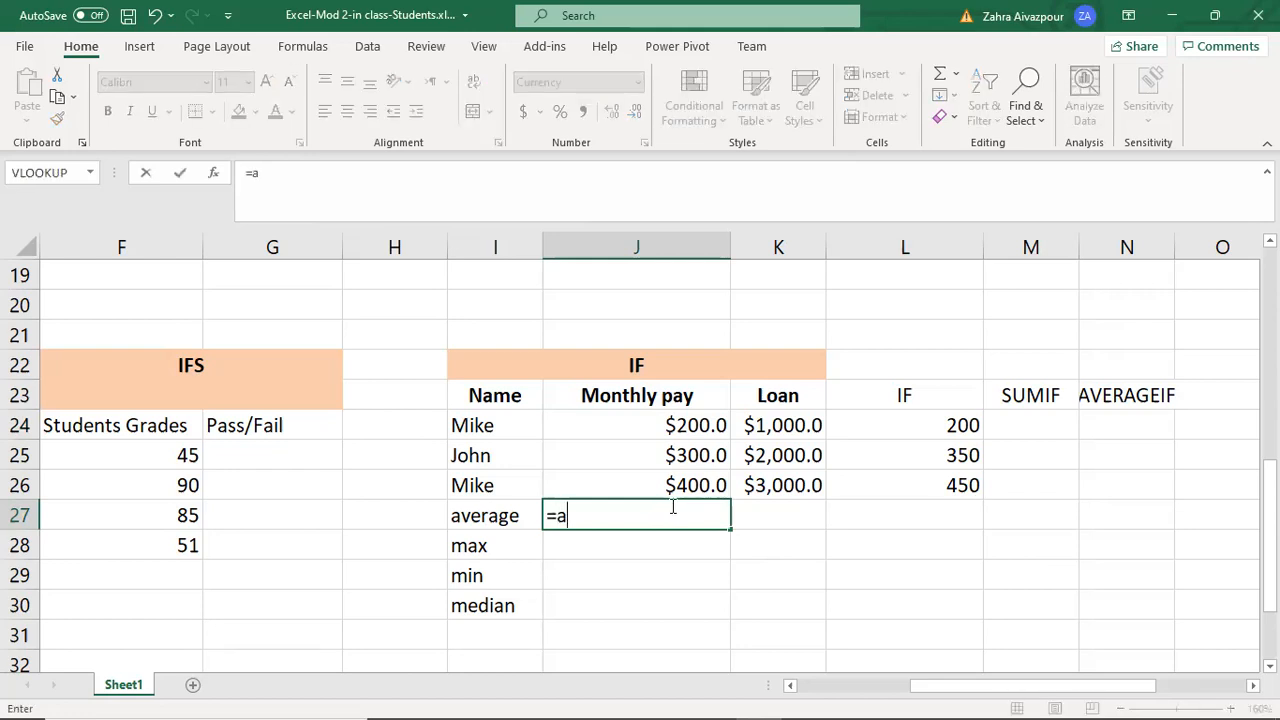
pyautogui.write('vera')
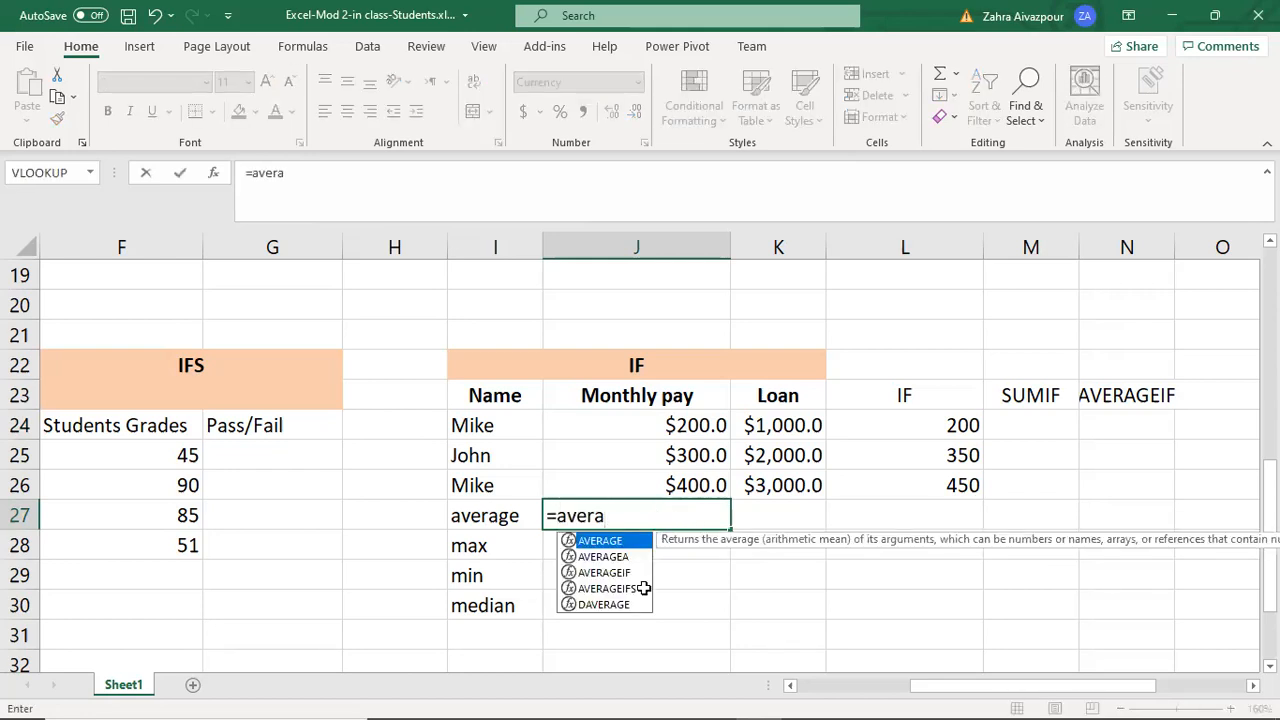
pyautogui.press('Tab')
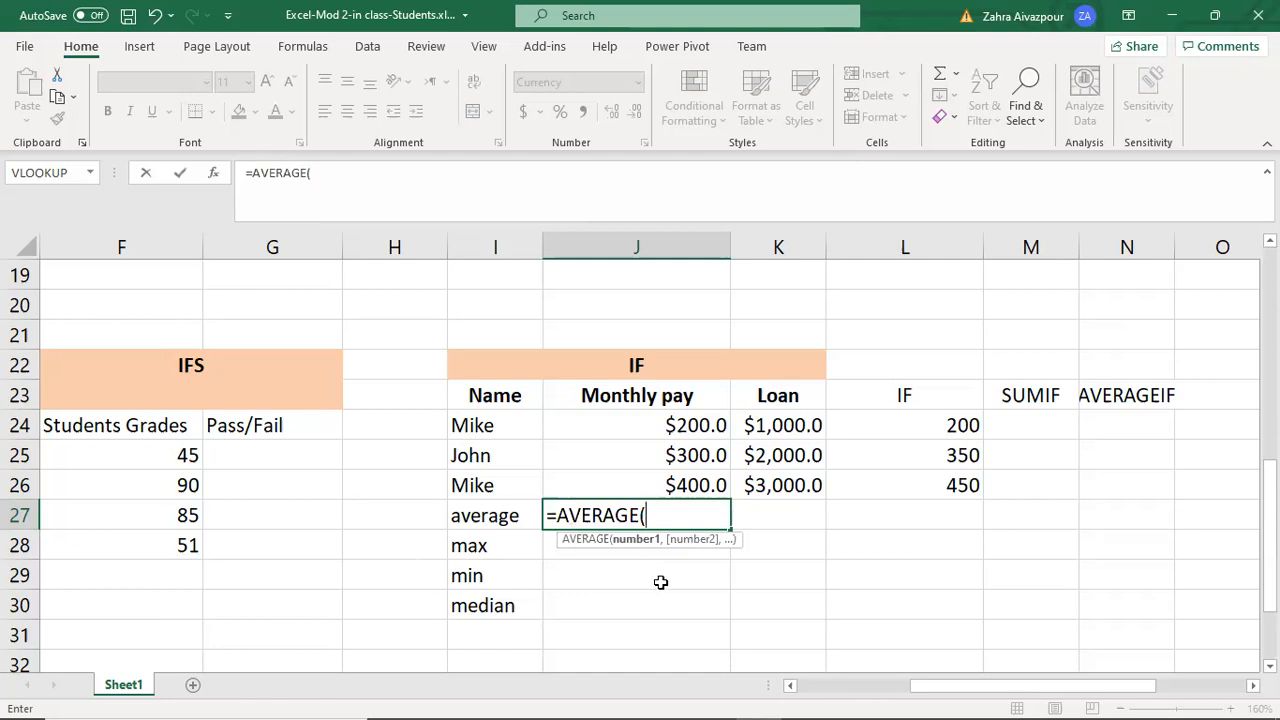
pyautogui.click(692, 428)
pyautogui.moveTo(688, 447); pyautogui.dragTo(684, 486)
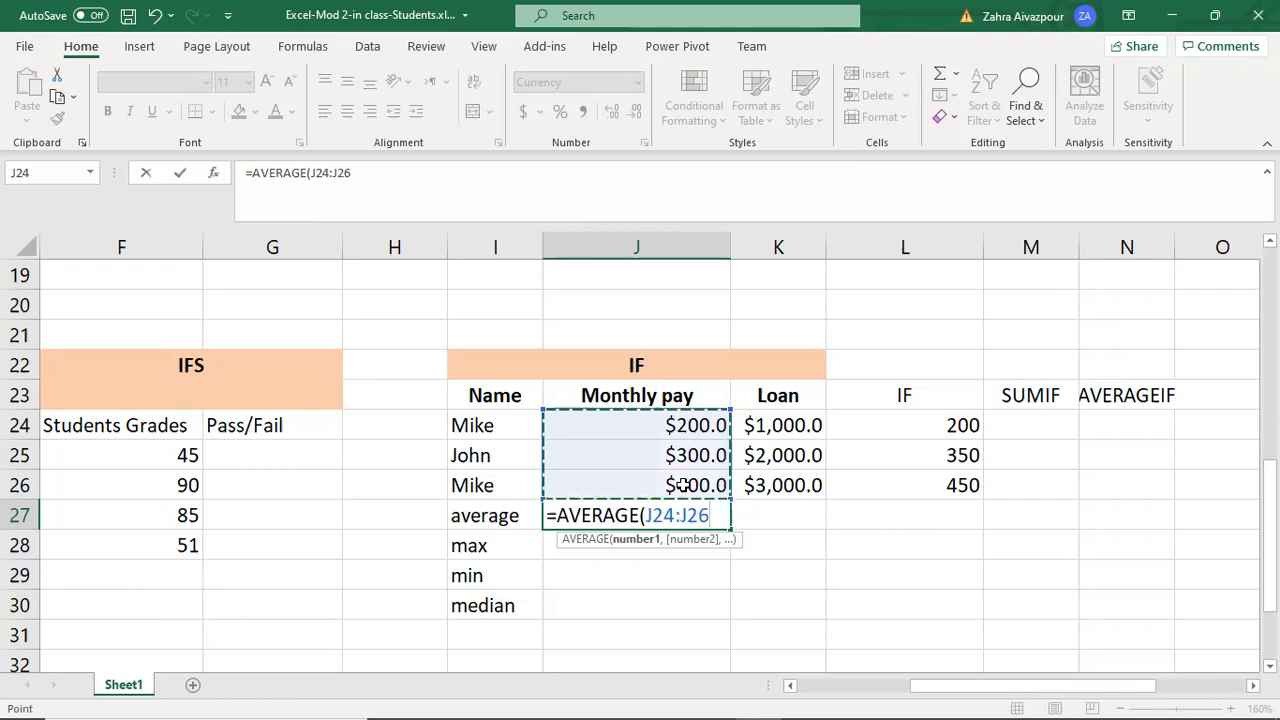
pyautogui.press('Return')
# Calculate the highest monthly pay in J28 with a MAX formula over J24:J26.
pyautogui.write('=')
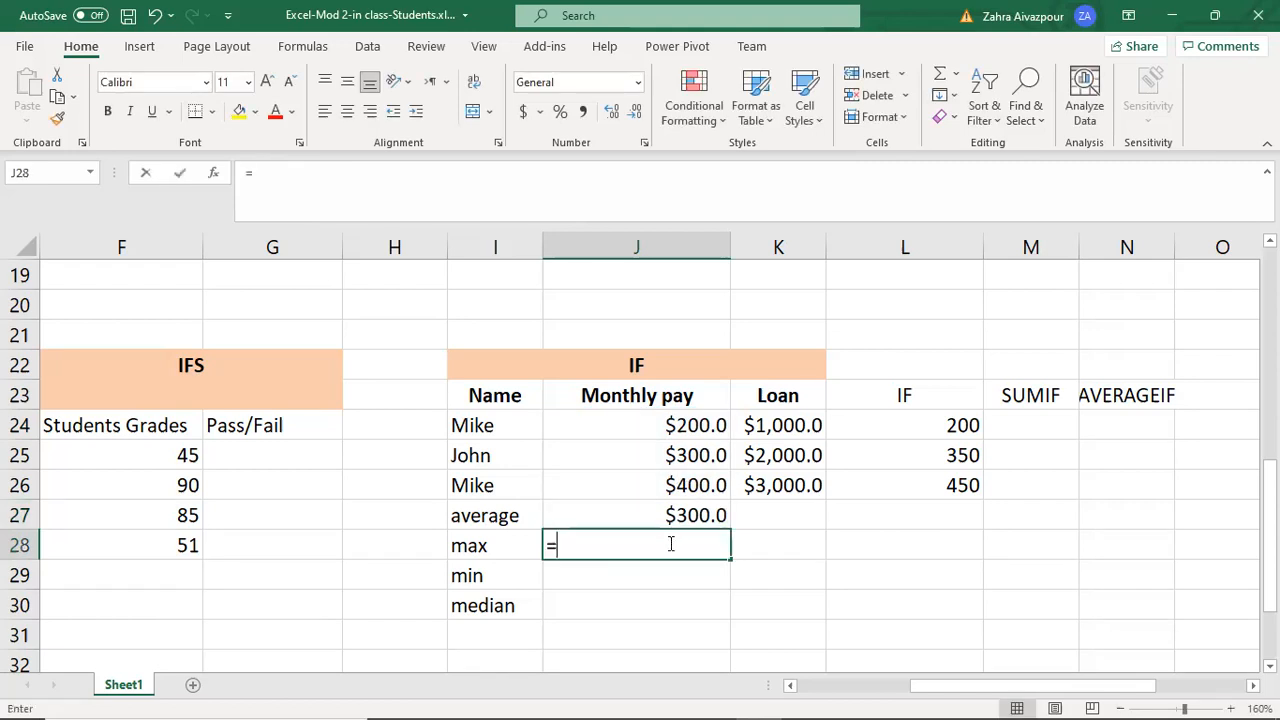
pyautogui.write('max')
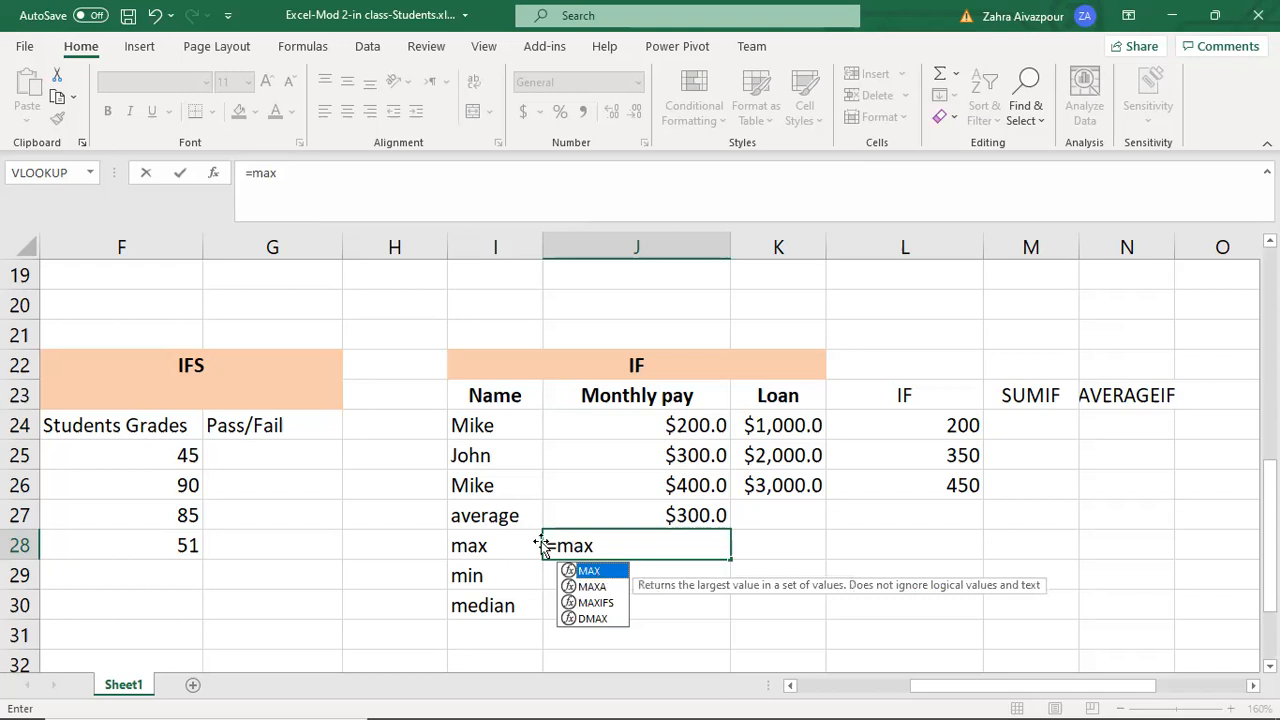
pyautogui.press('Tab')
pyautogui.click(685, 430)
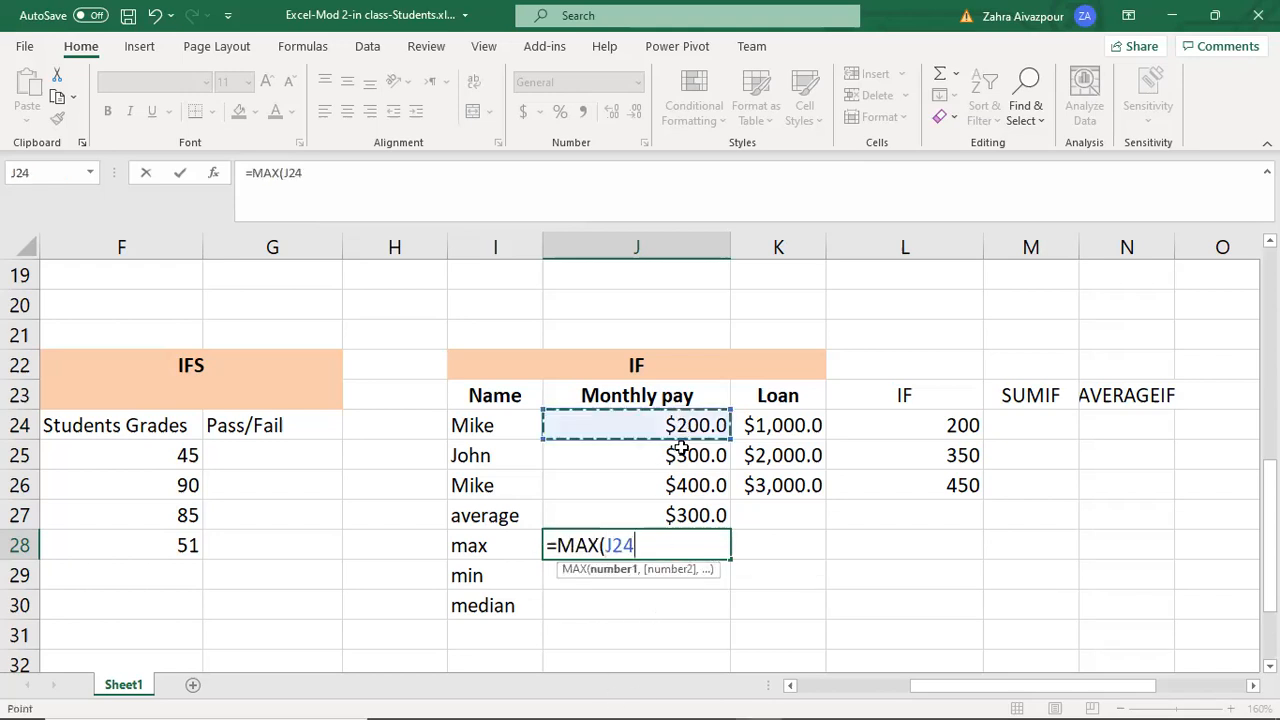
pyautogui.moveTo(680, 447); pyautogui.dragTo(680, 487)
pyautogui.press('Return')
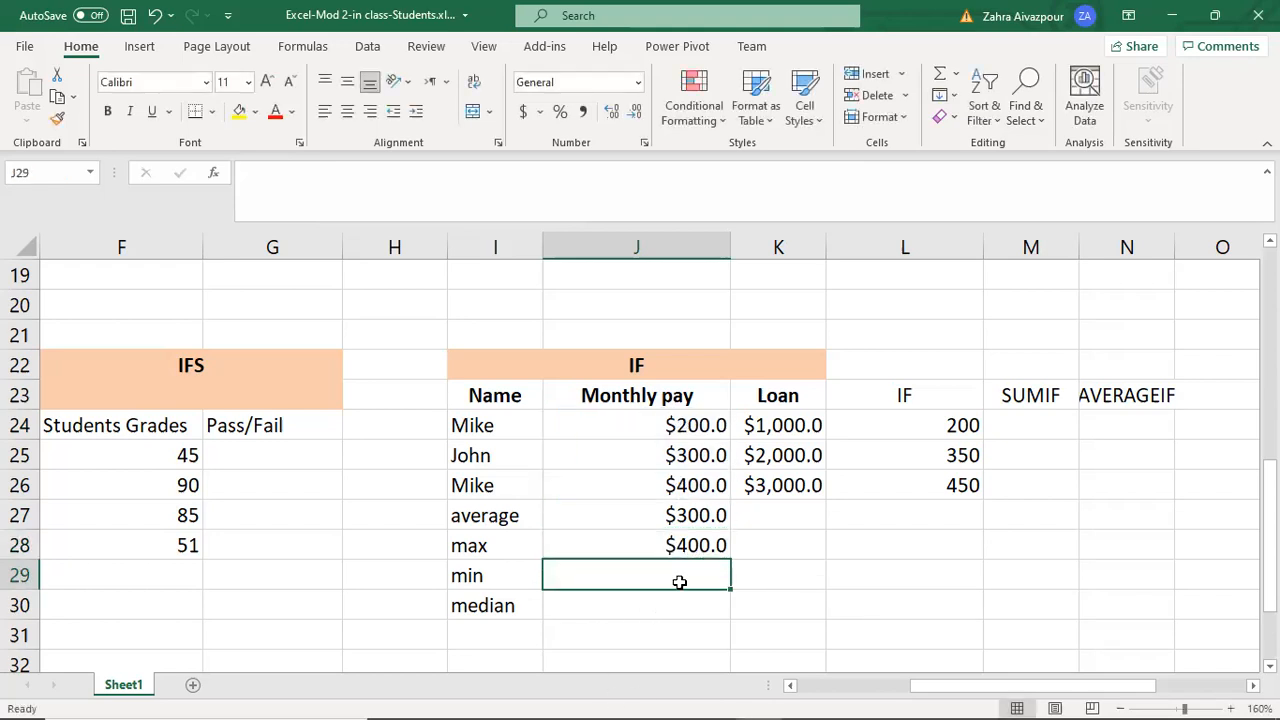
# Calculate the lowest monthly pay in J29 with a MIN formula over the three people's monthly payments.
pyautogui.write('=')
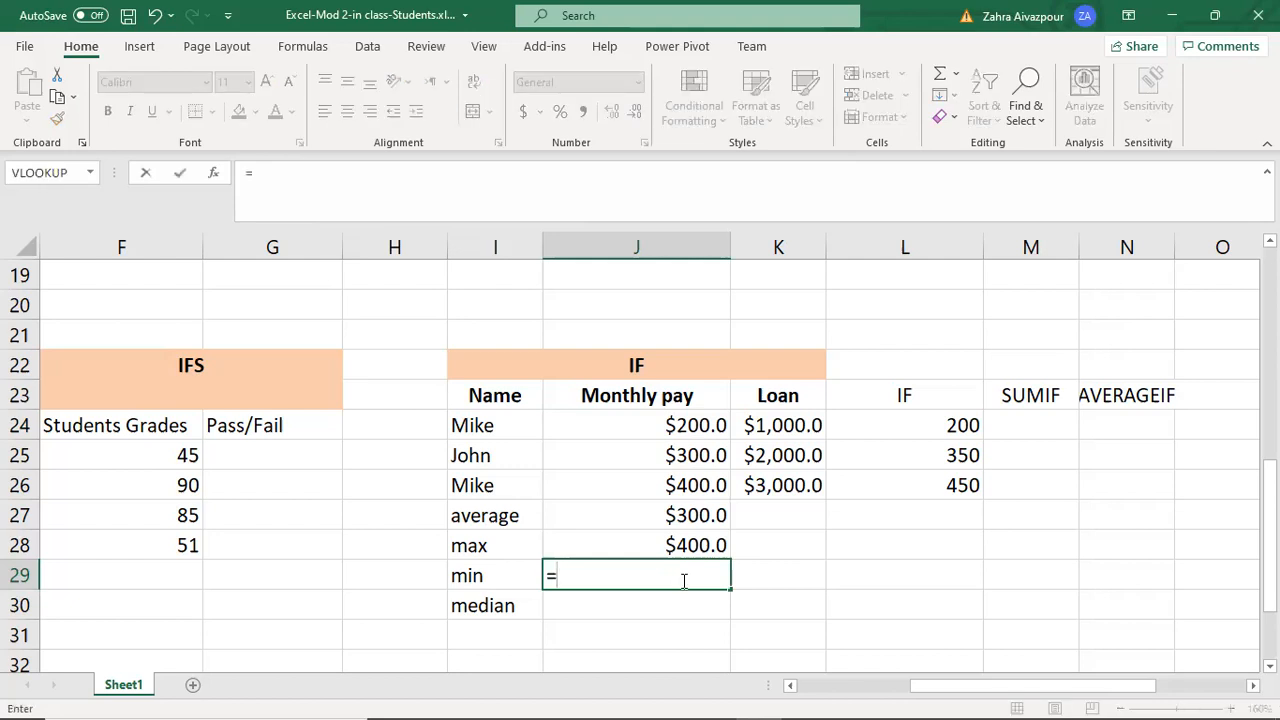
pyautogui.write('min')
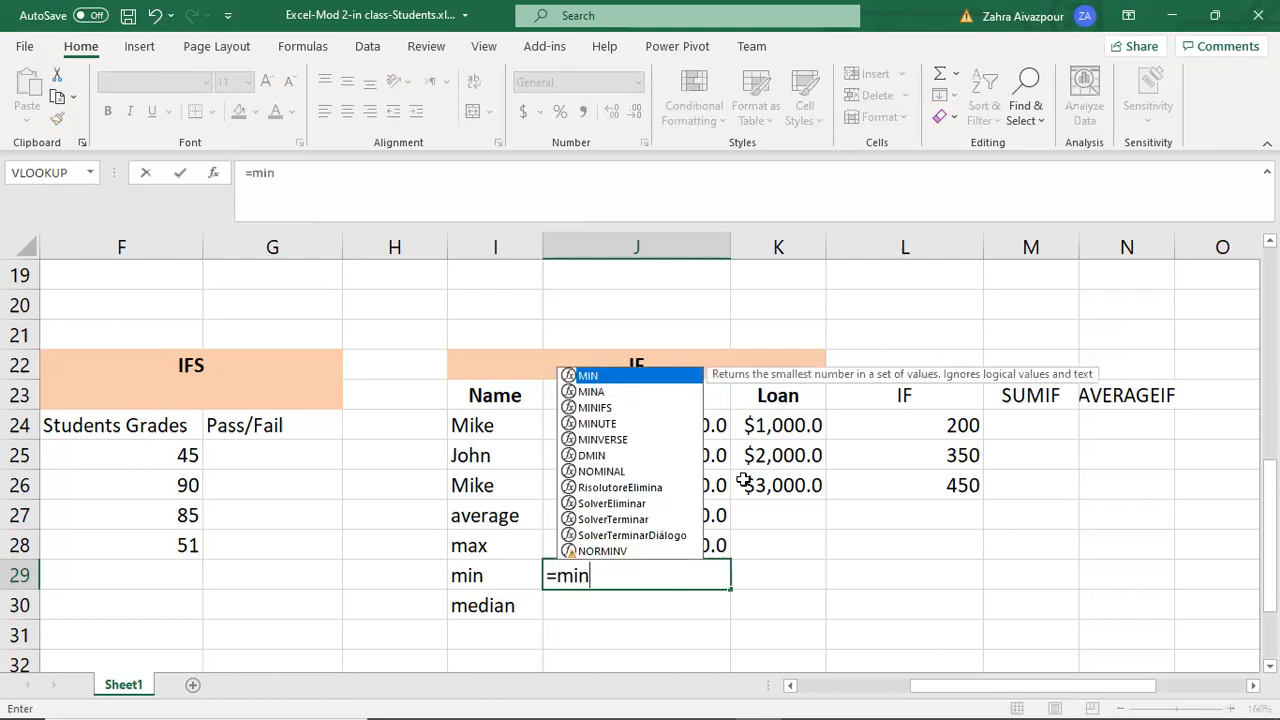
pyautogui.press('Tab')
pyautogui.click(695, 428)
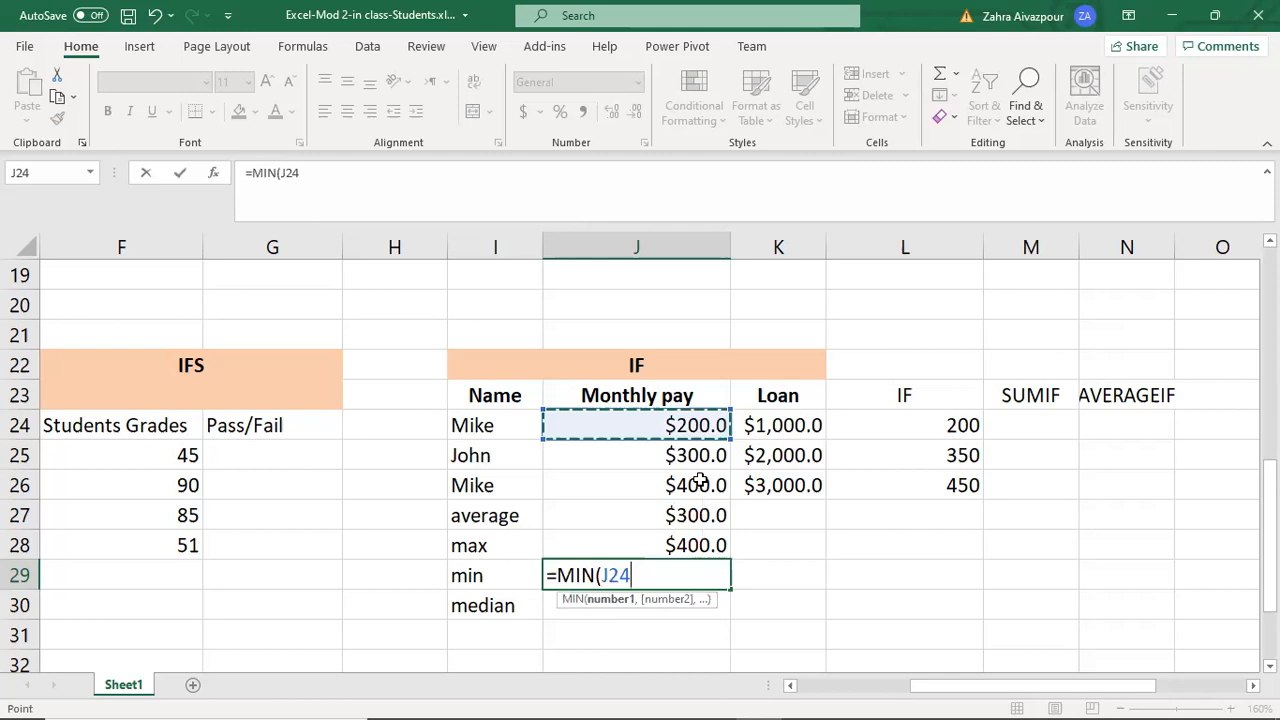
pyautogui.press('Return')
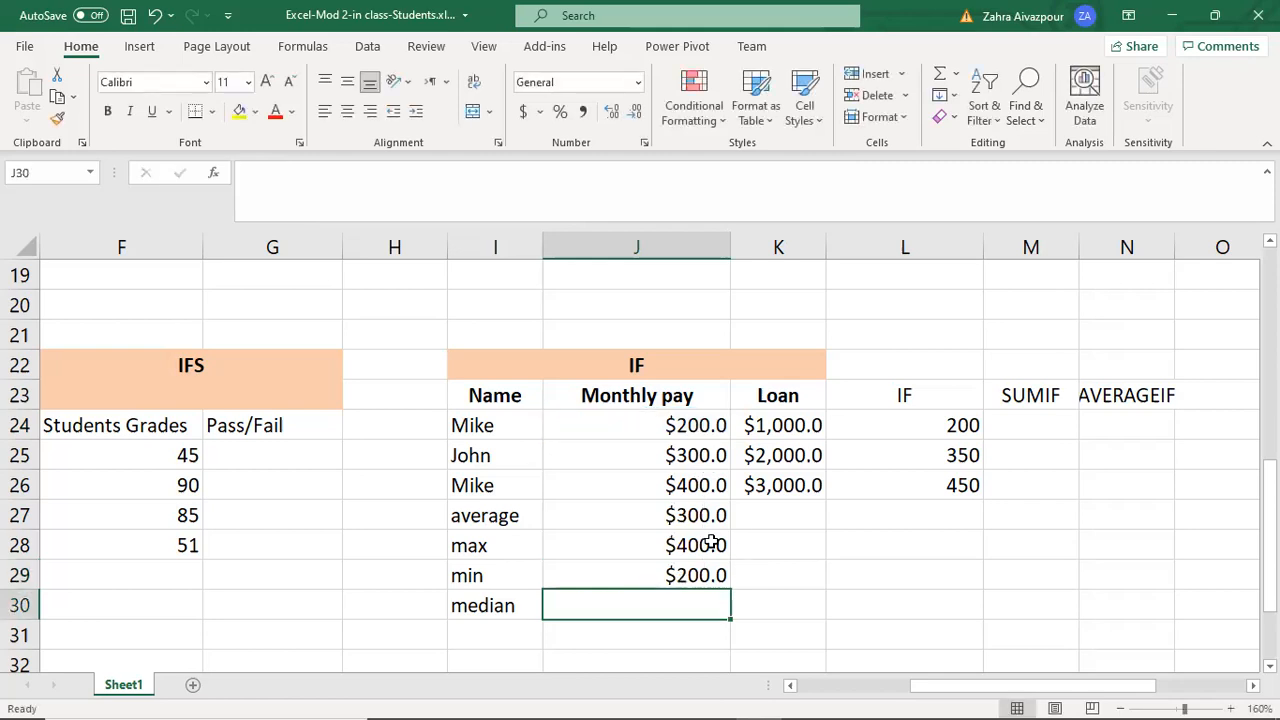
# Calculate the median monthly pay in J30 with a MEDIAN formula over J24:J26 and check the entered formula.
pyautogui.click(956, 75)
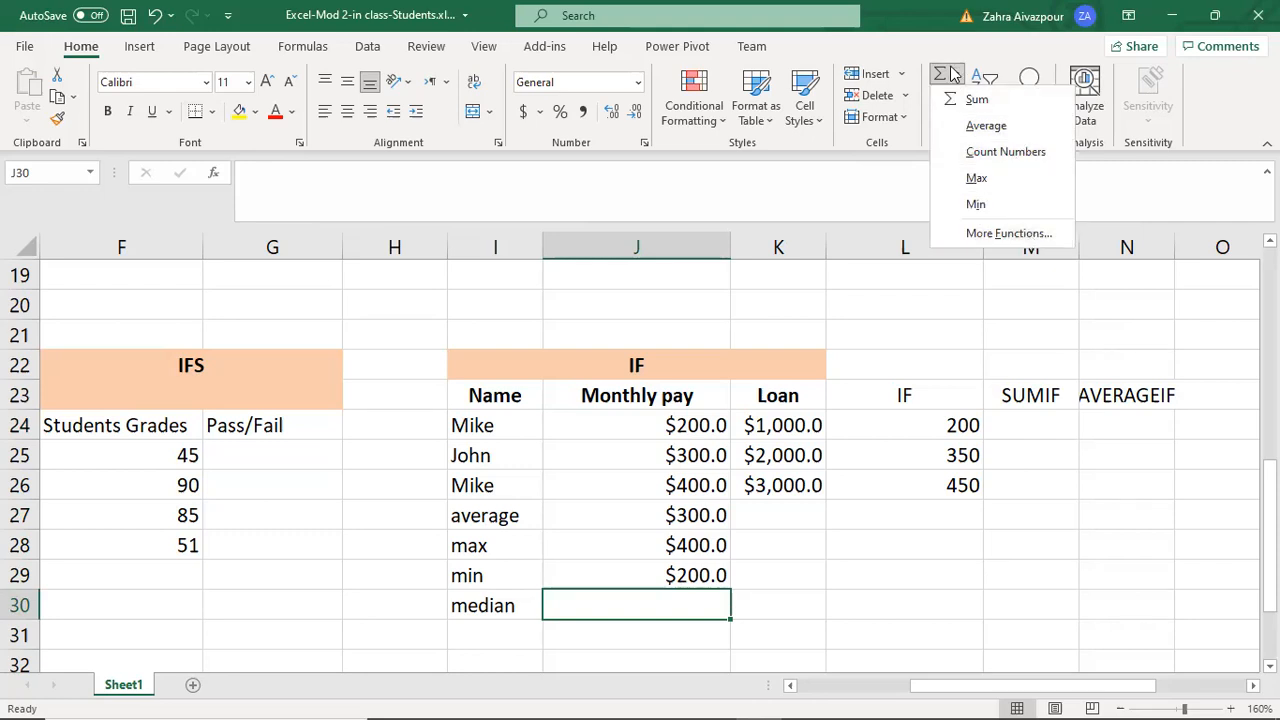
pyautogui.click(640, 605)
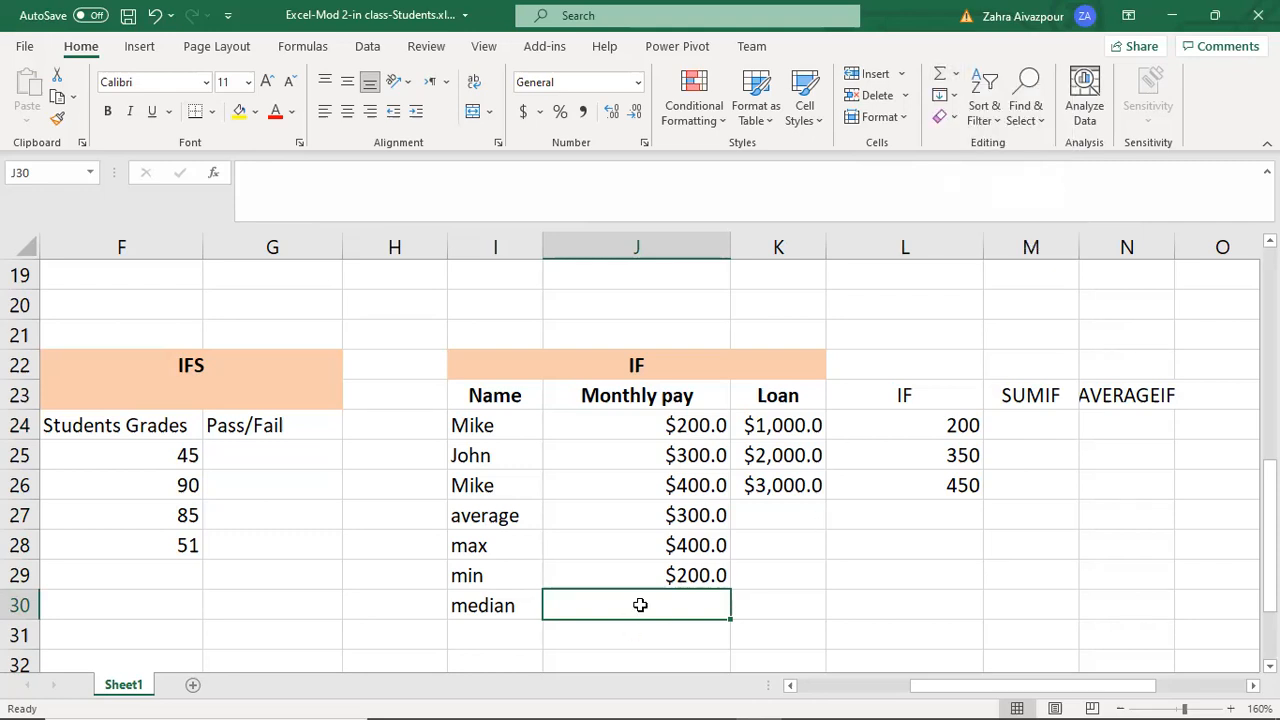
pyautogui.write('=')
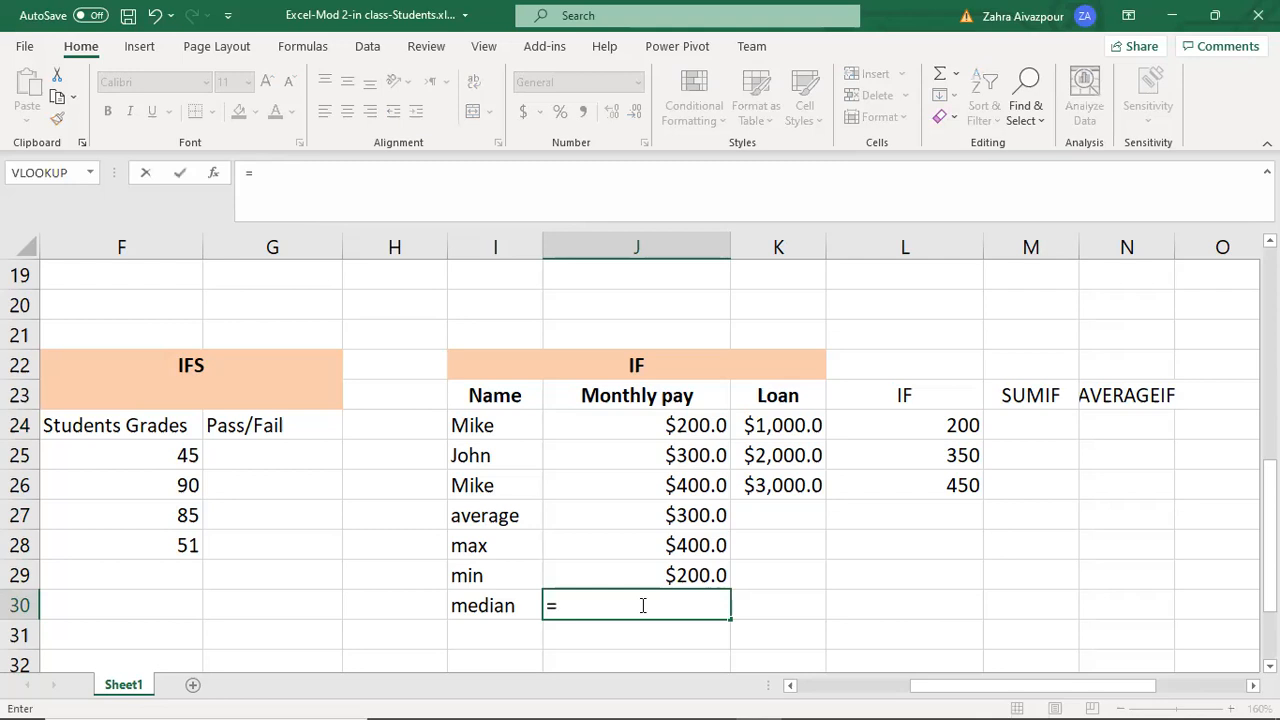
pyautogui.write('median')
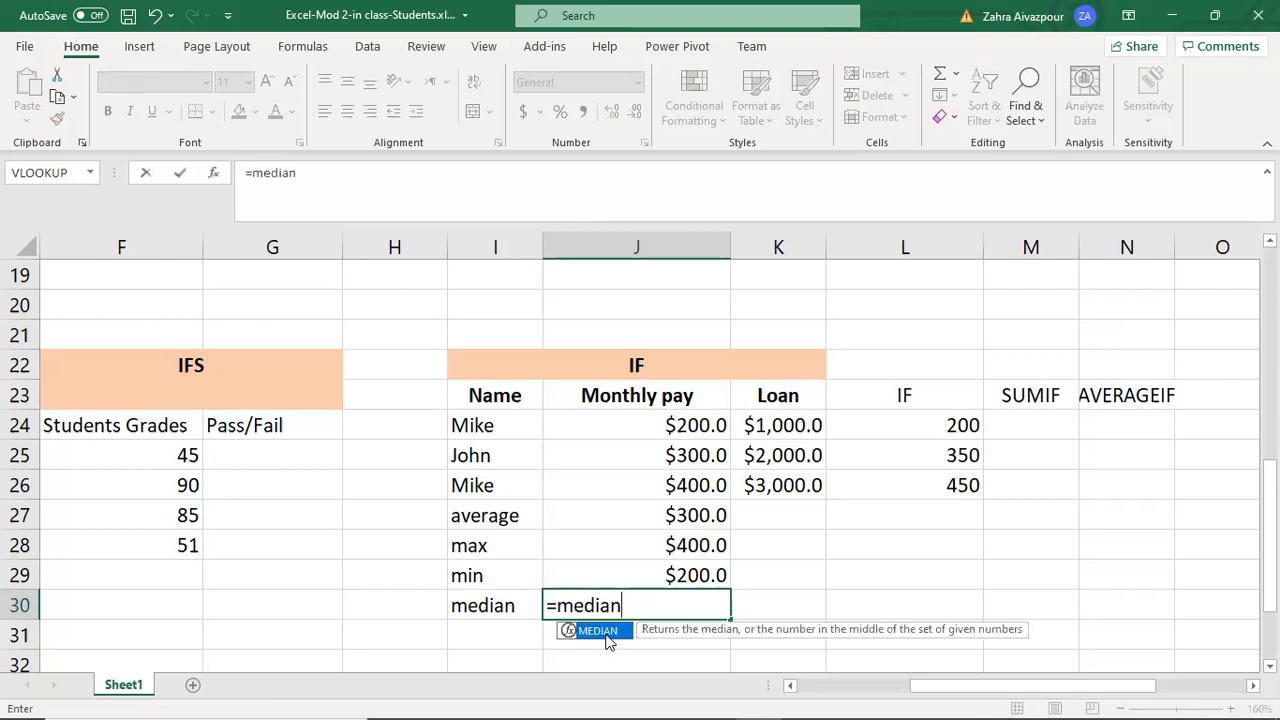
pyautogui.press('Tab')
pyautogui.click(700, 428)
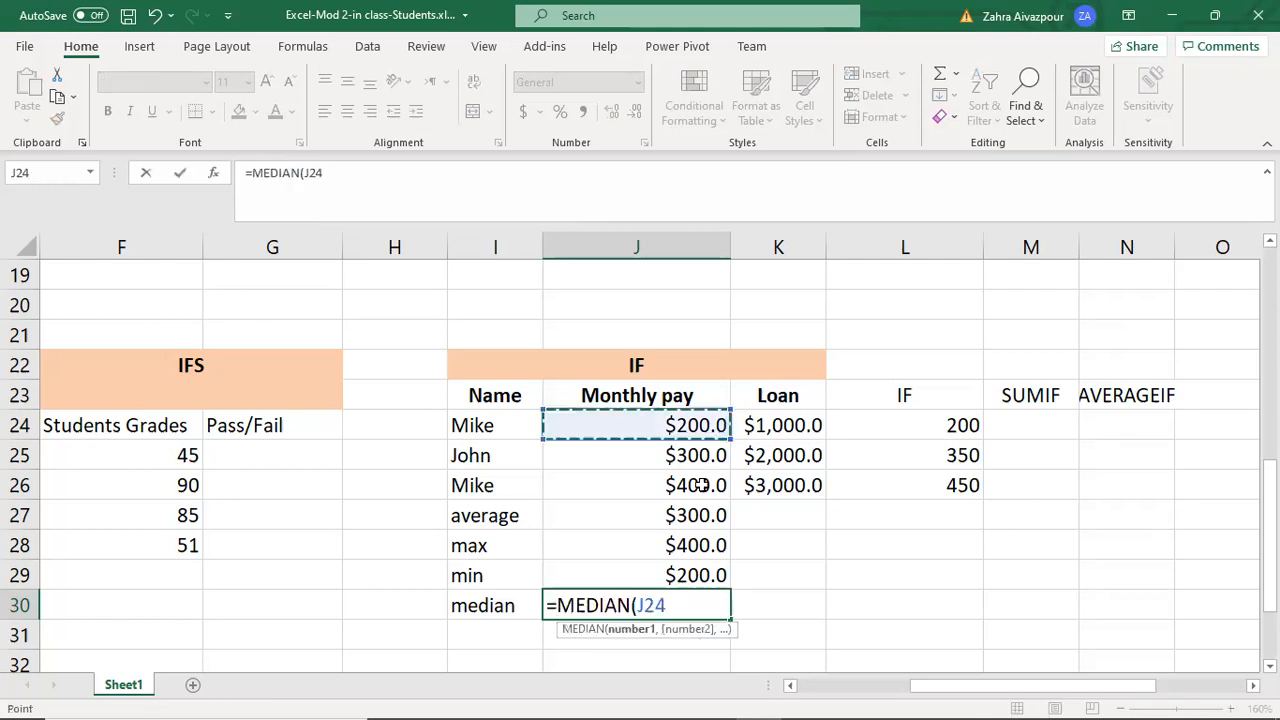
pyautogui.moveTo(700, 485); pyautogui.dragTo(700, 487)
pyautogui.press('Return')
pyautogui.click(693, 605)
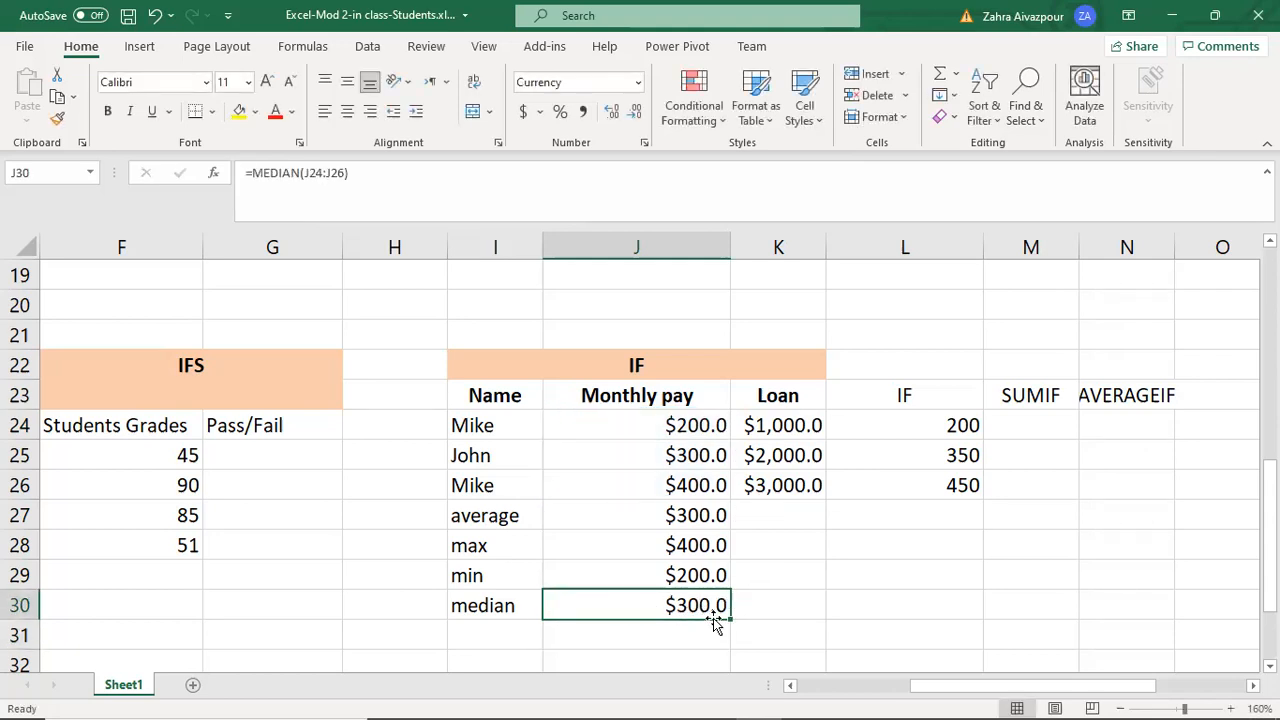